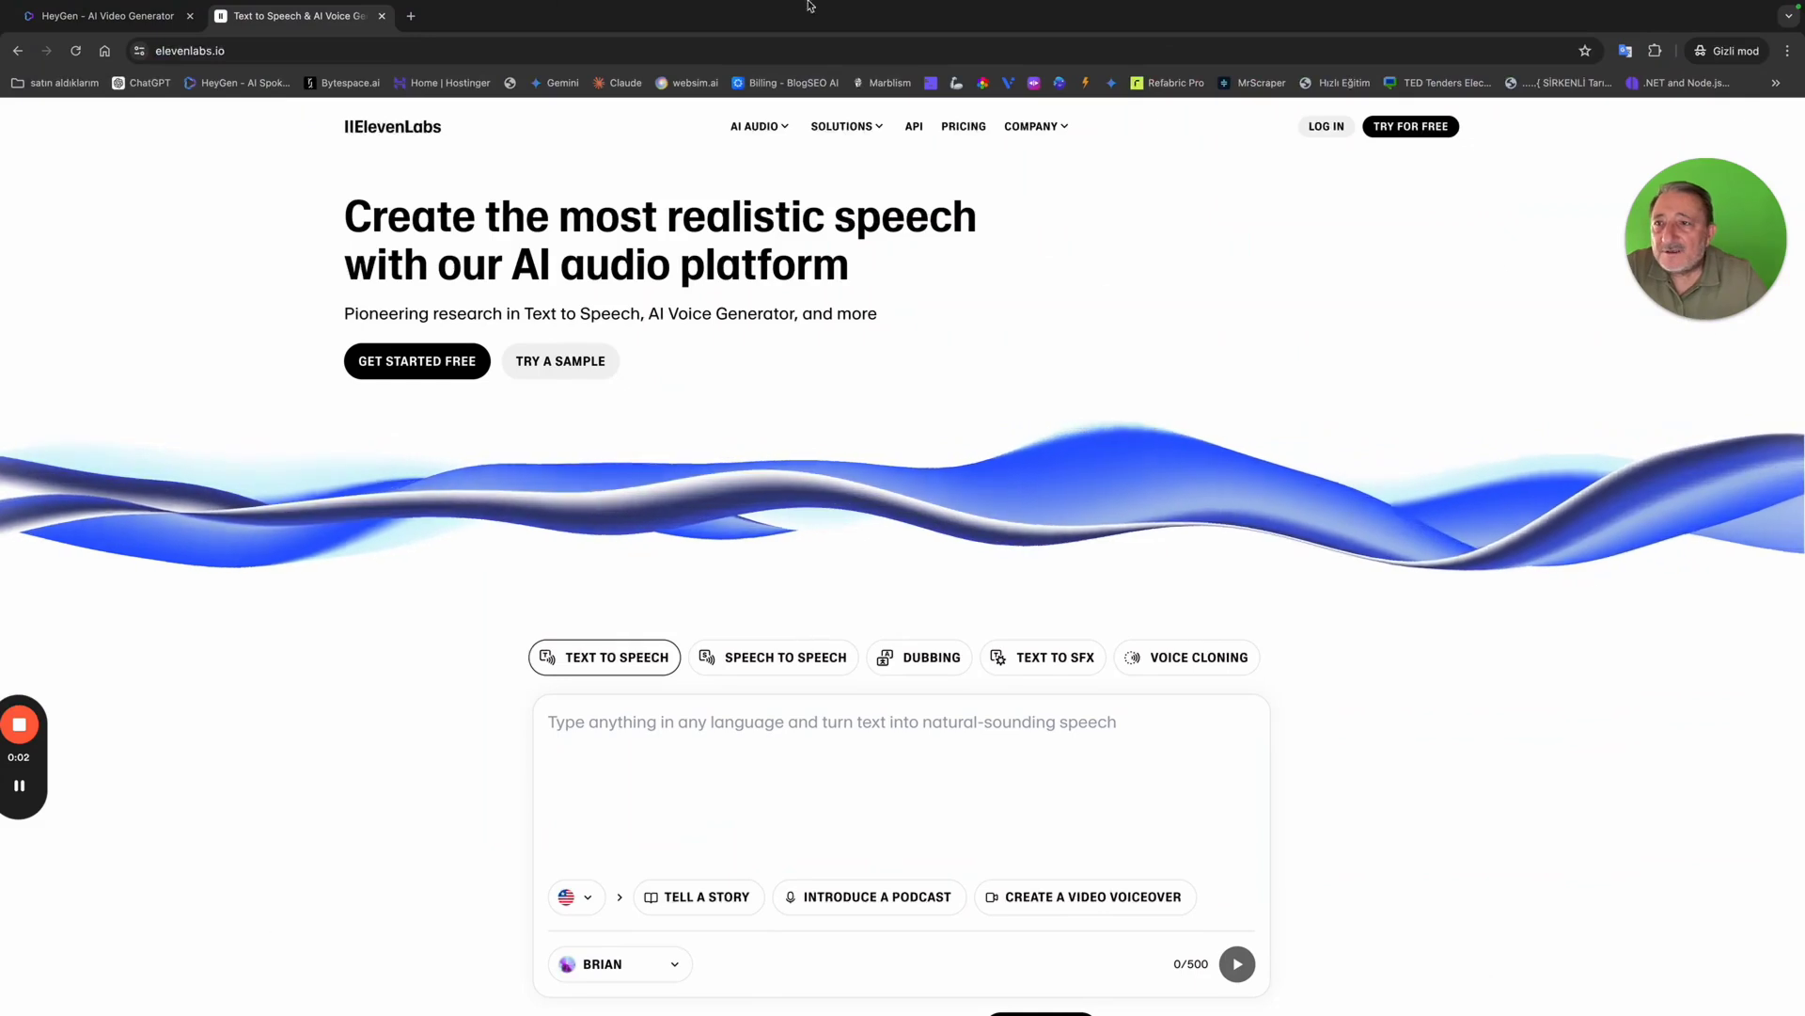
Switch to the HeyGen website and look over its landing page, including the steps and AI avatars sections.
{"action": "left_click", "coordinate": [92, 21]}
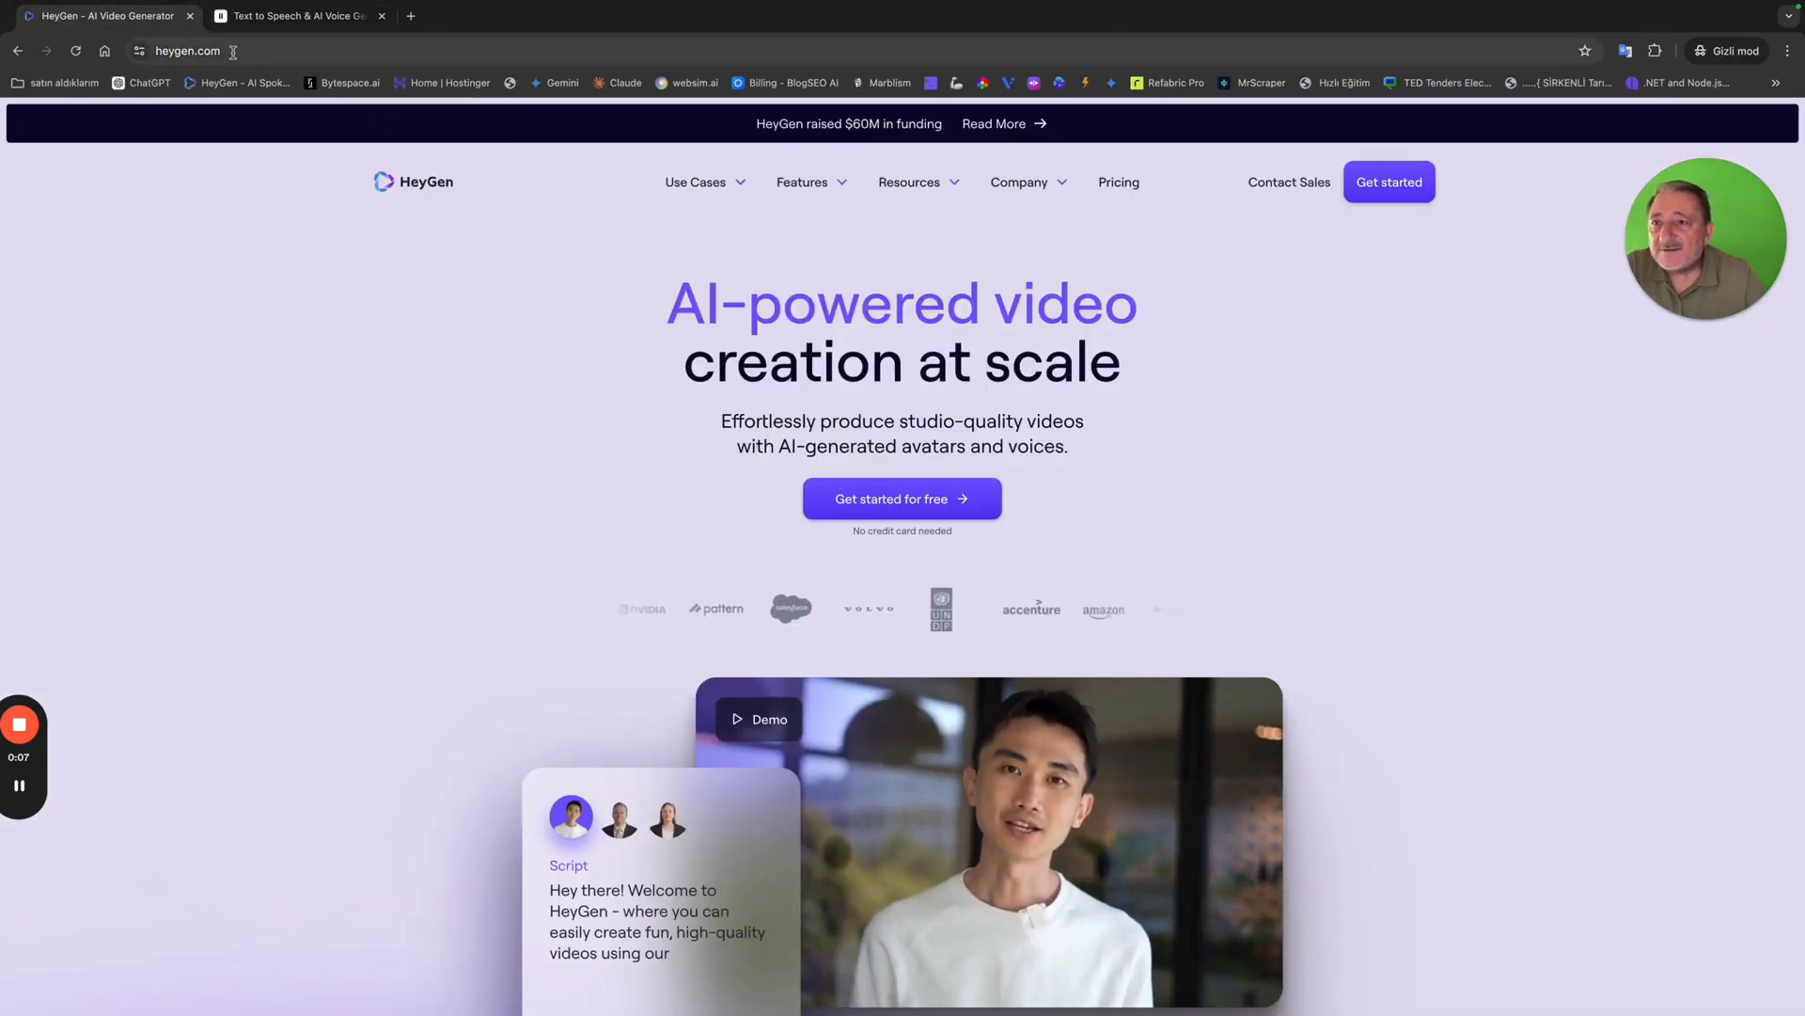
{"action": "scroll", "coordinate": [1127, 471], "scroll_direction": "down", "scroll_amount": 1}
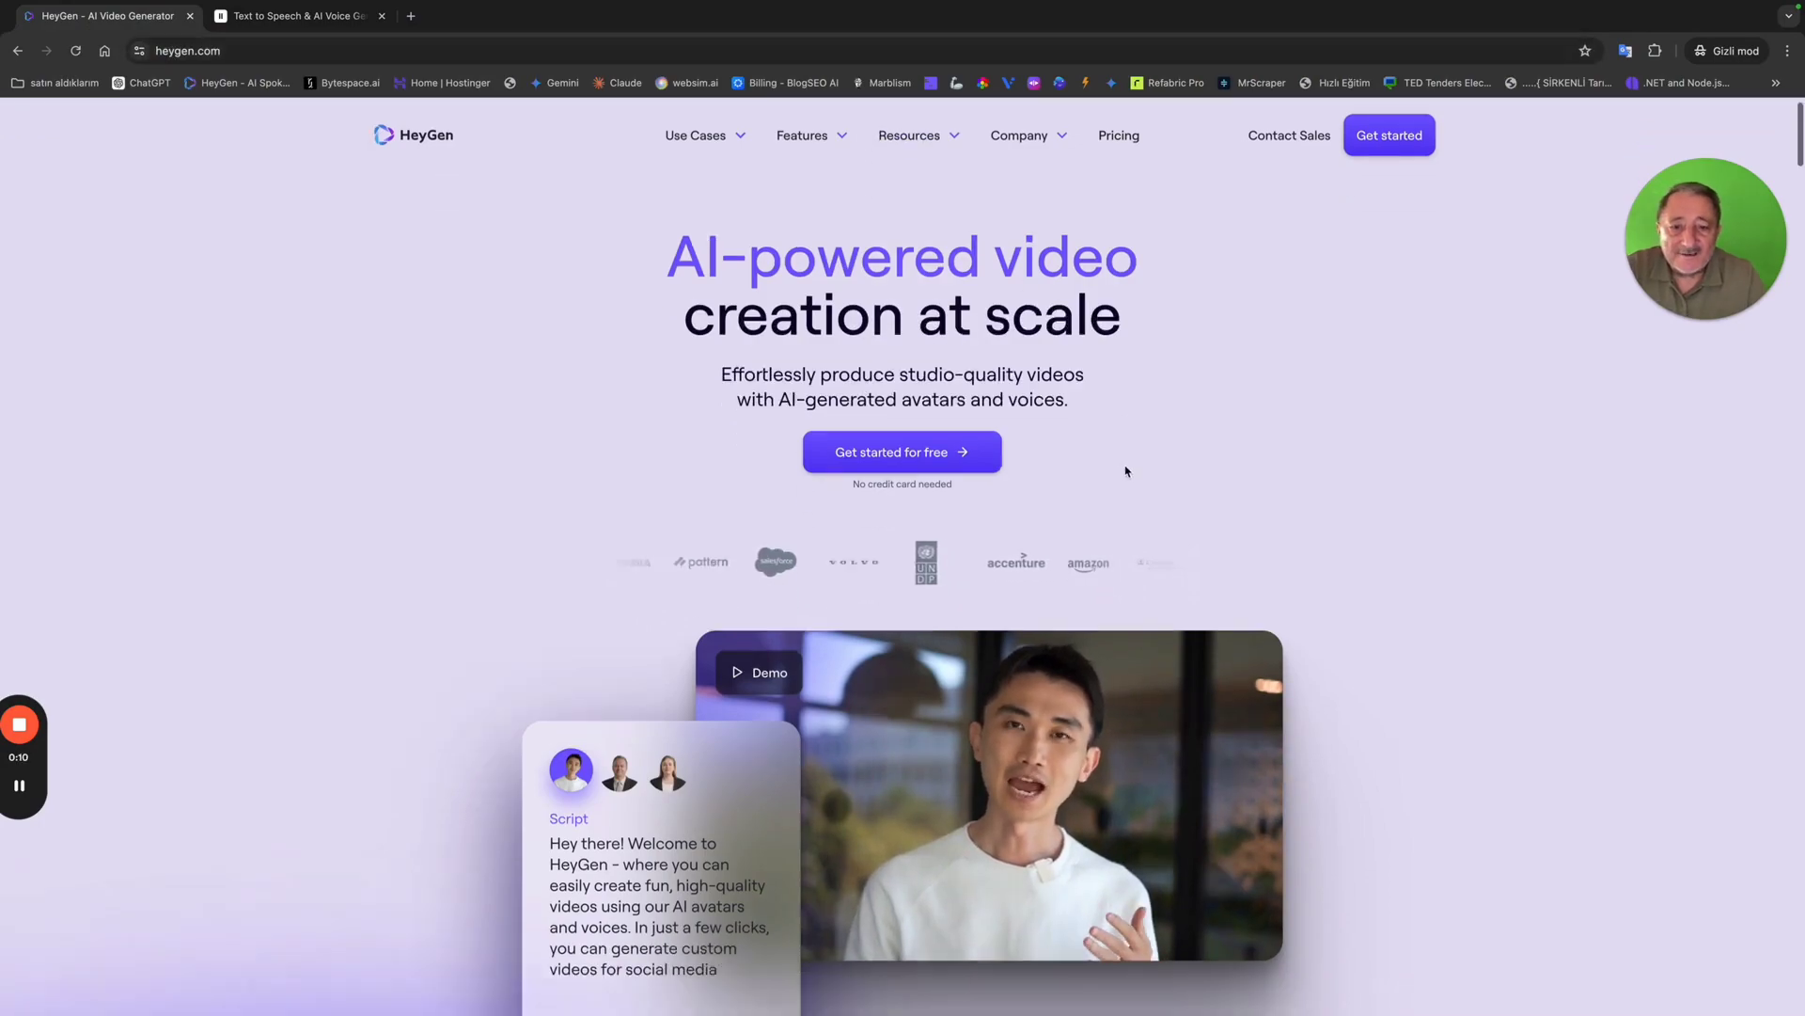
{"action": "scroll", "coordinate": [1127, 471], "scroll_direction": "down", "scroll_amount": 20}
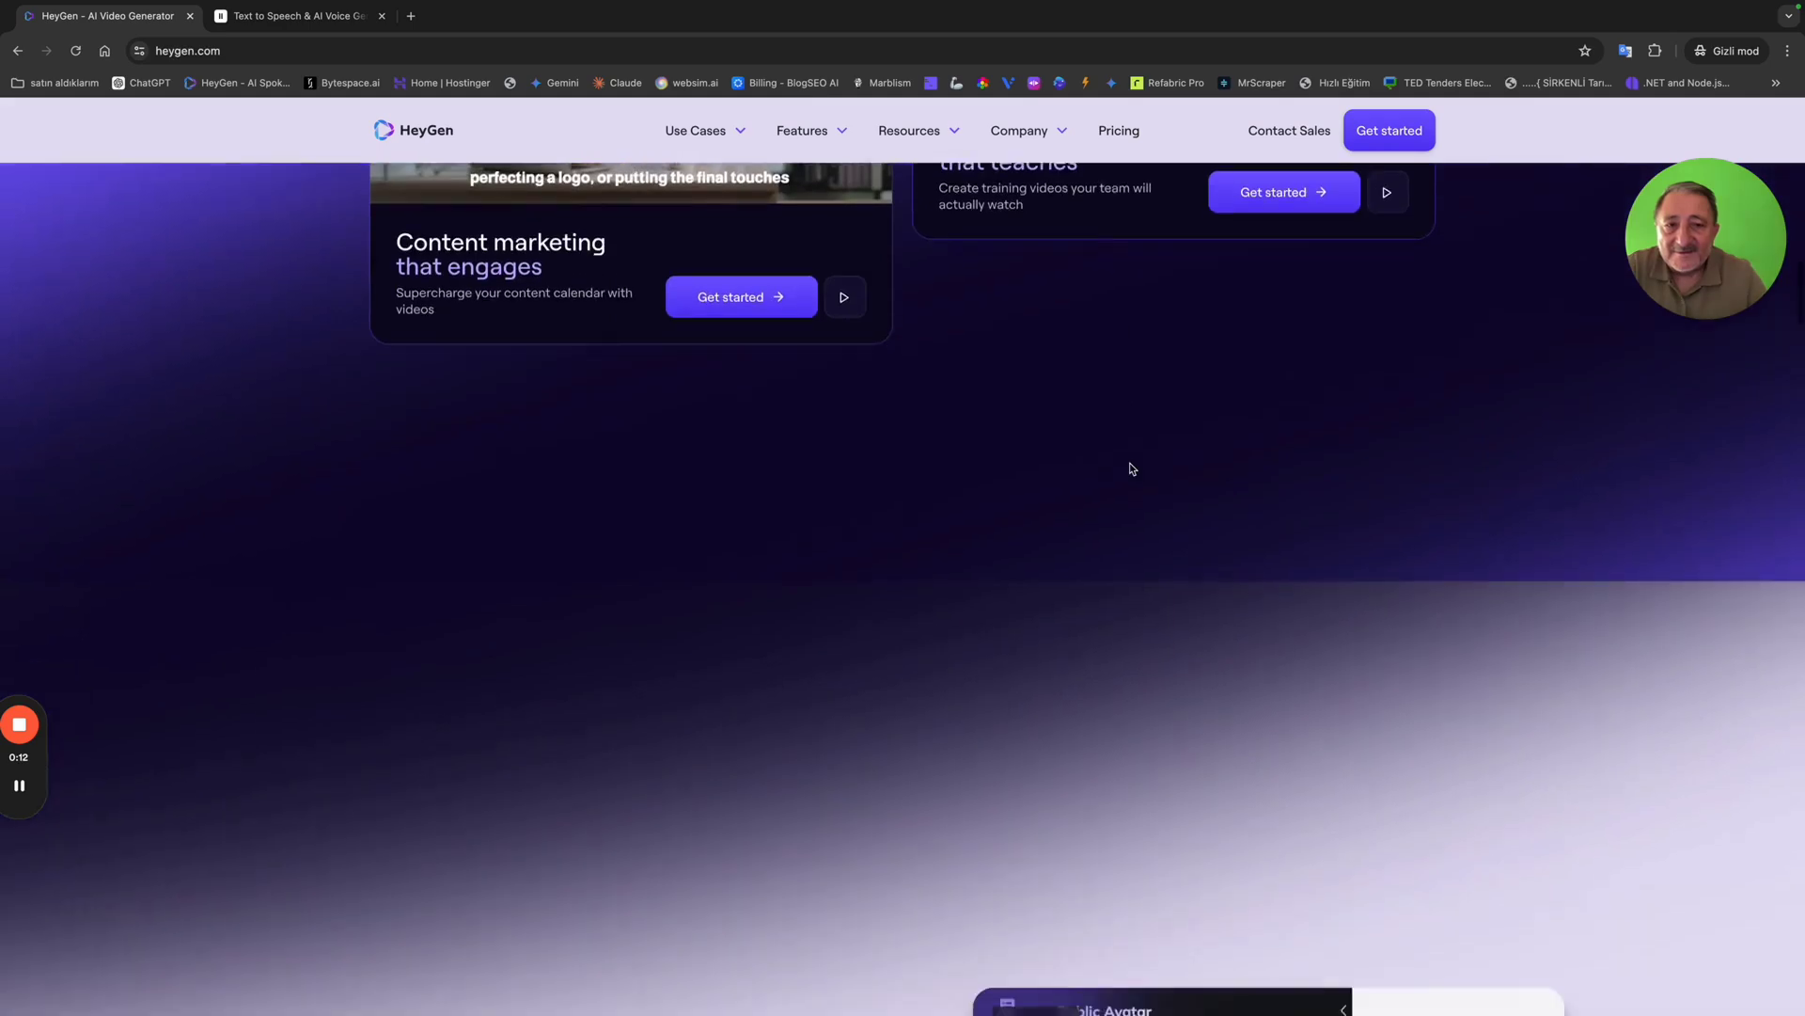
{"action": "scroll", "coordinate": [1132, 468], "scroll_direction": "down", "scroll_amount": 15}
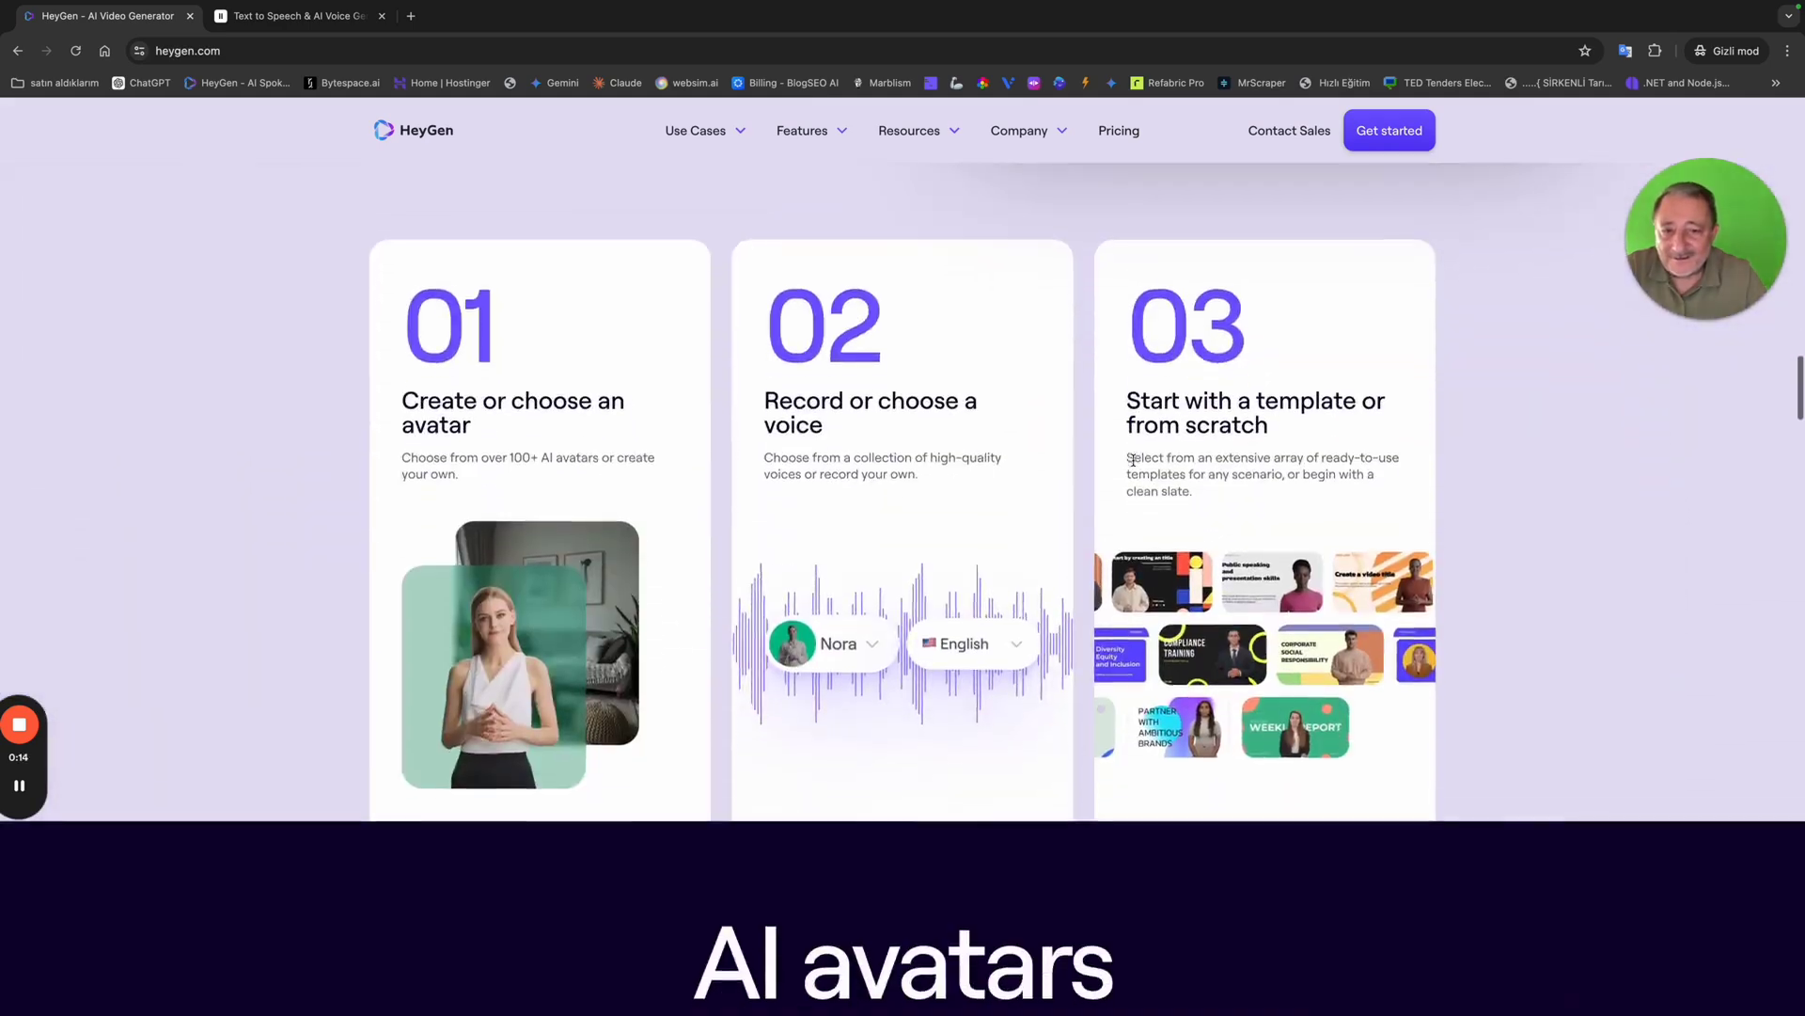
{"action": "scroll", "coordinate": [1132, 460], "scroll_direction": "down", "scroll_amount": 10}
{"action": "scroll", "coordinate": [1132, 460], "scroll_direction": "up", "scroll_amount": 13}
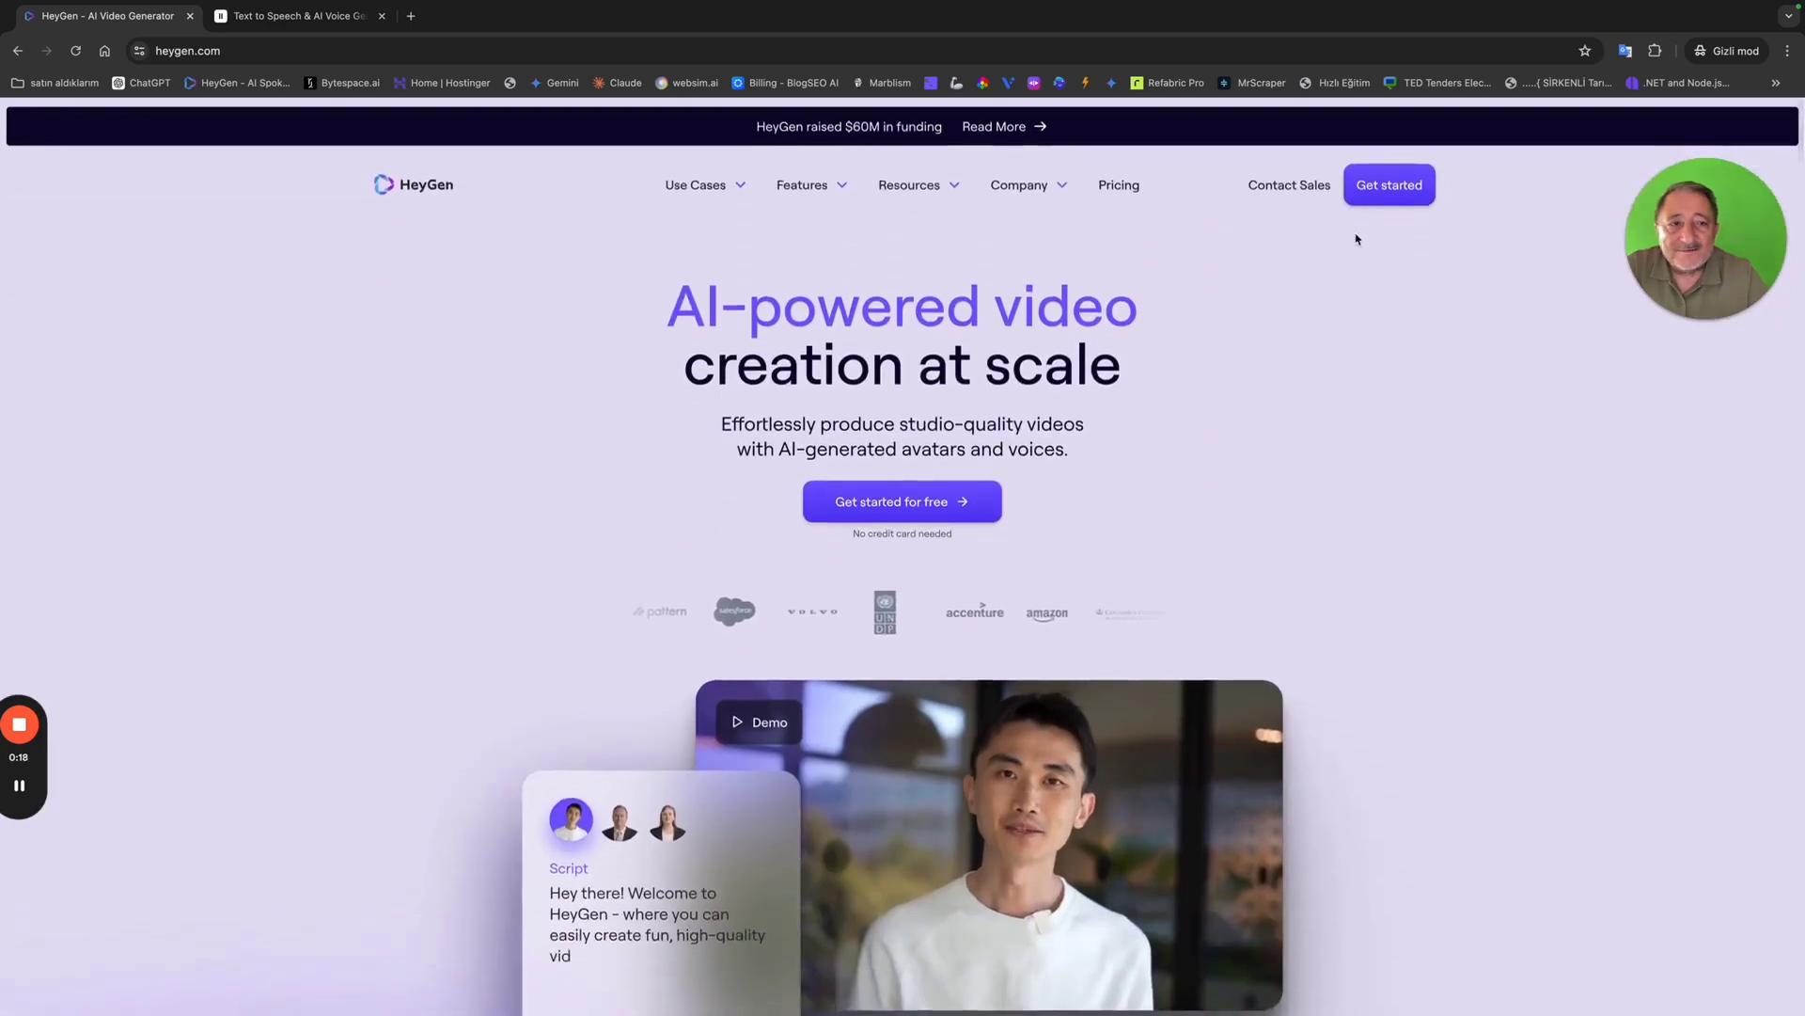
Enter the HeyGen app and browse the private and library instant avatars in the Video Avatar section.
{"action": "left_click", "coordinate": [1386, 182]}
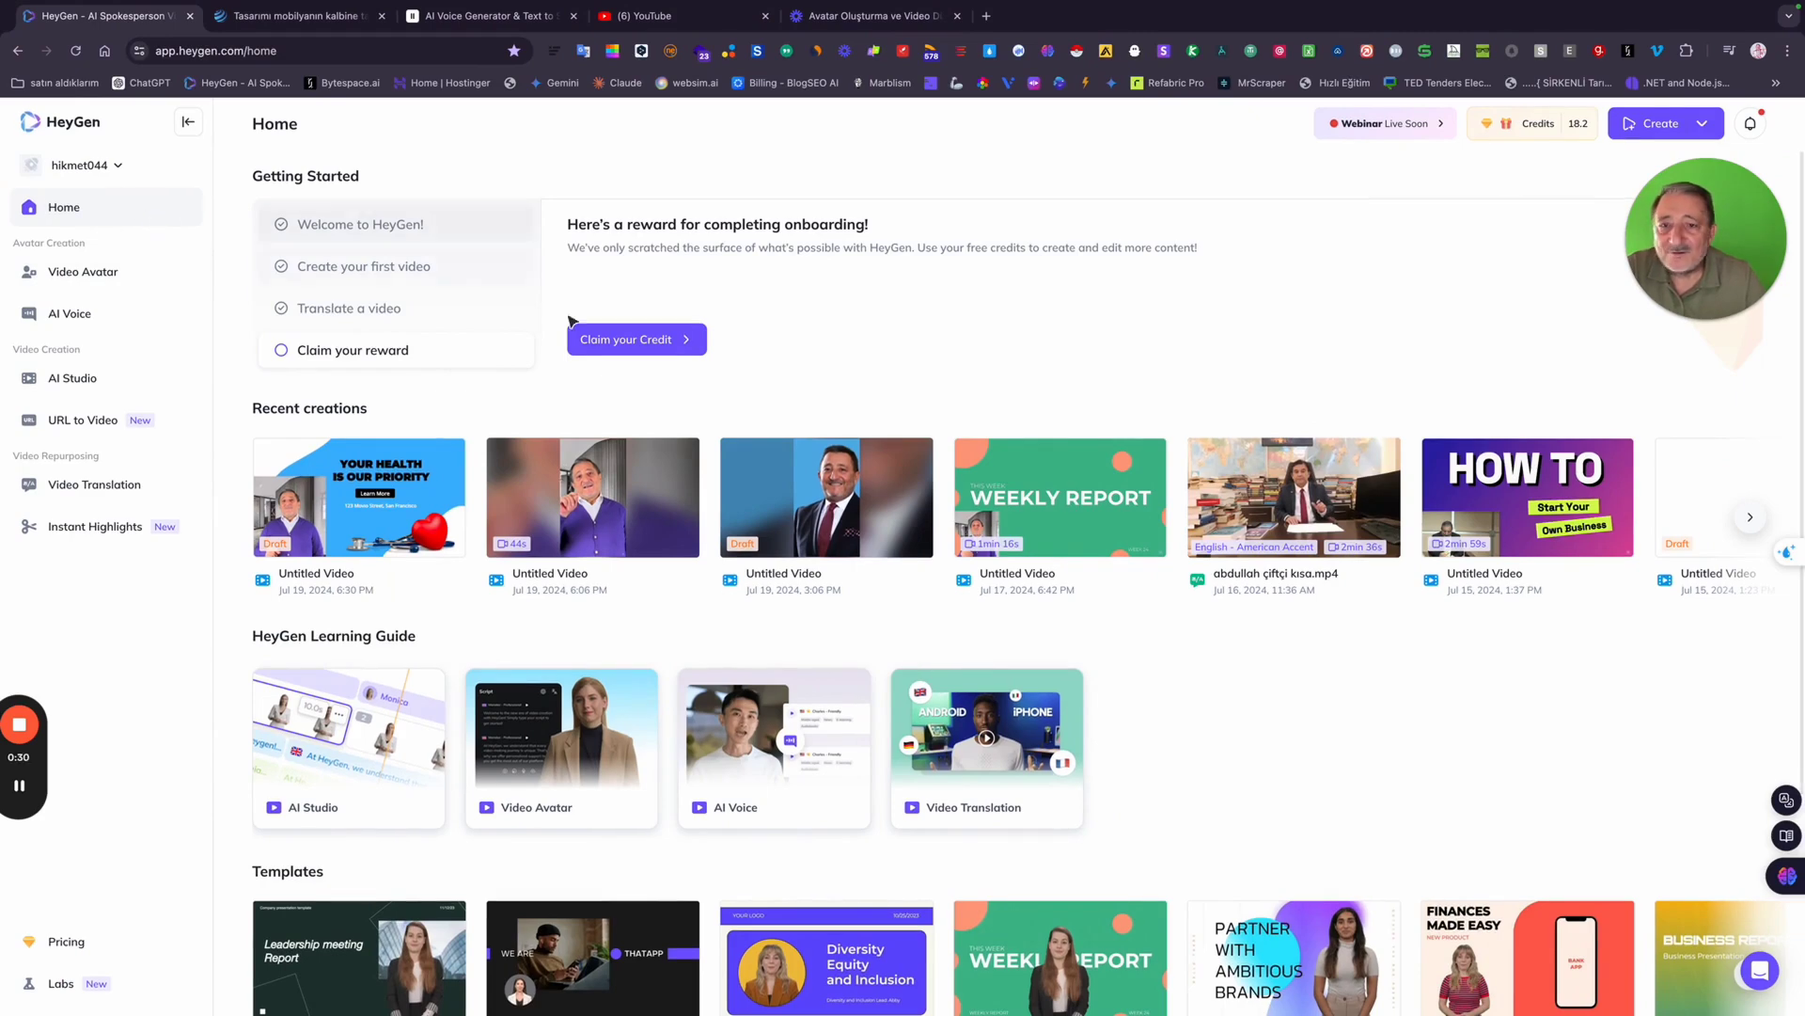
{"action": "left_click", "coordinate": [83, 272]}
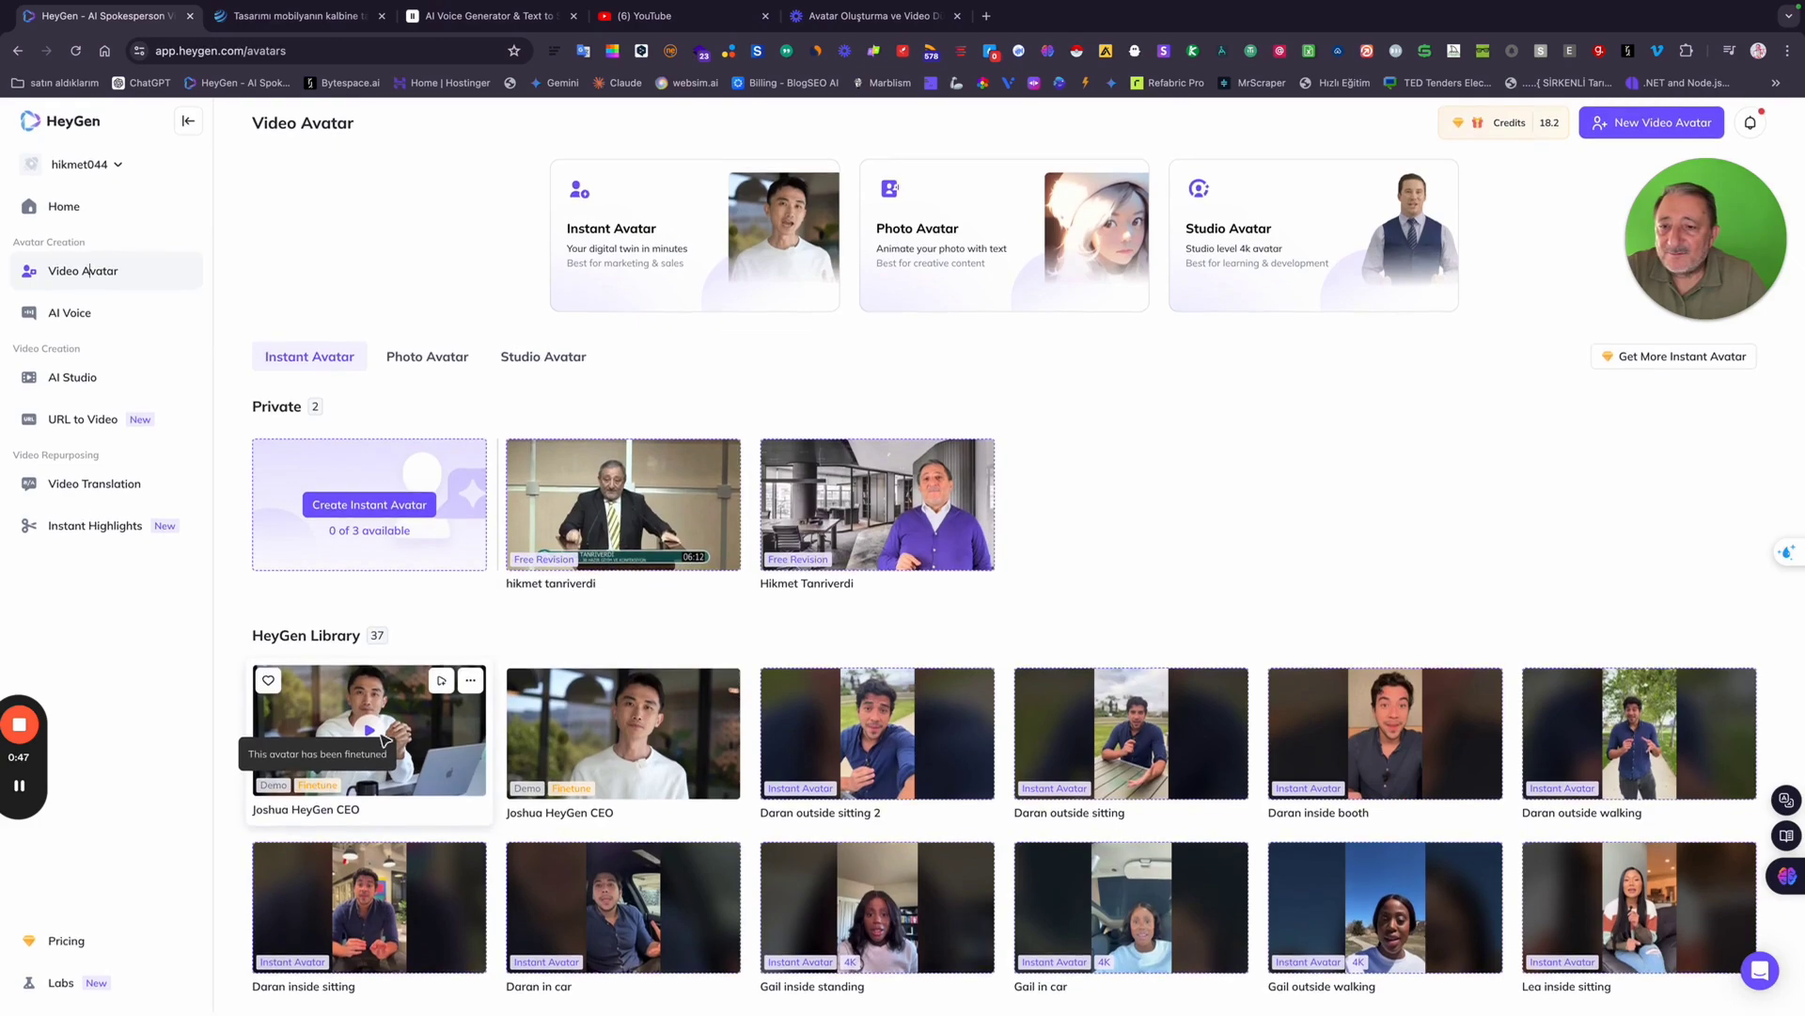
{"action": "scroll", "coordinate": [376, 753], "scroll_direction": "down", "scroll_amount": 2}
{"action": "scroll", "coordinate": [452, 732], "scroll_direction": "down", "scroll_amount": 1}
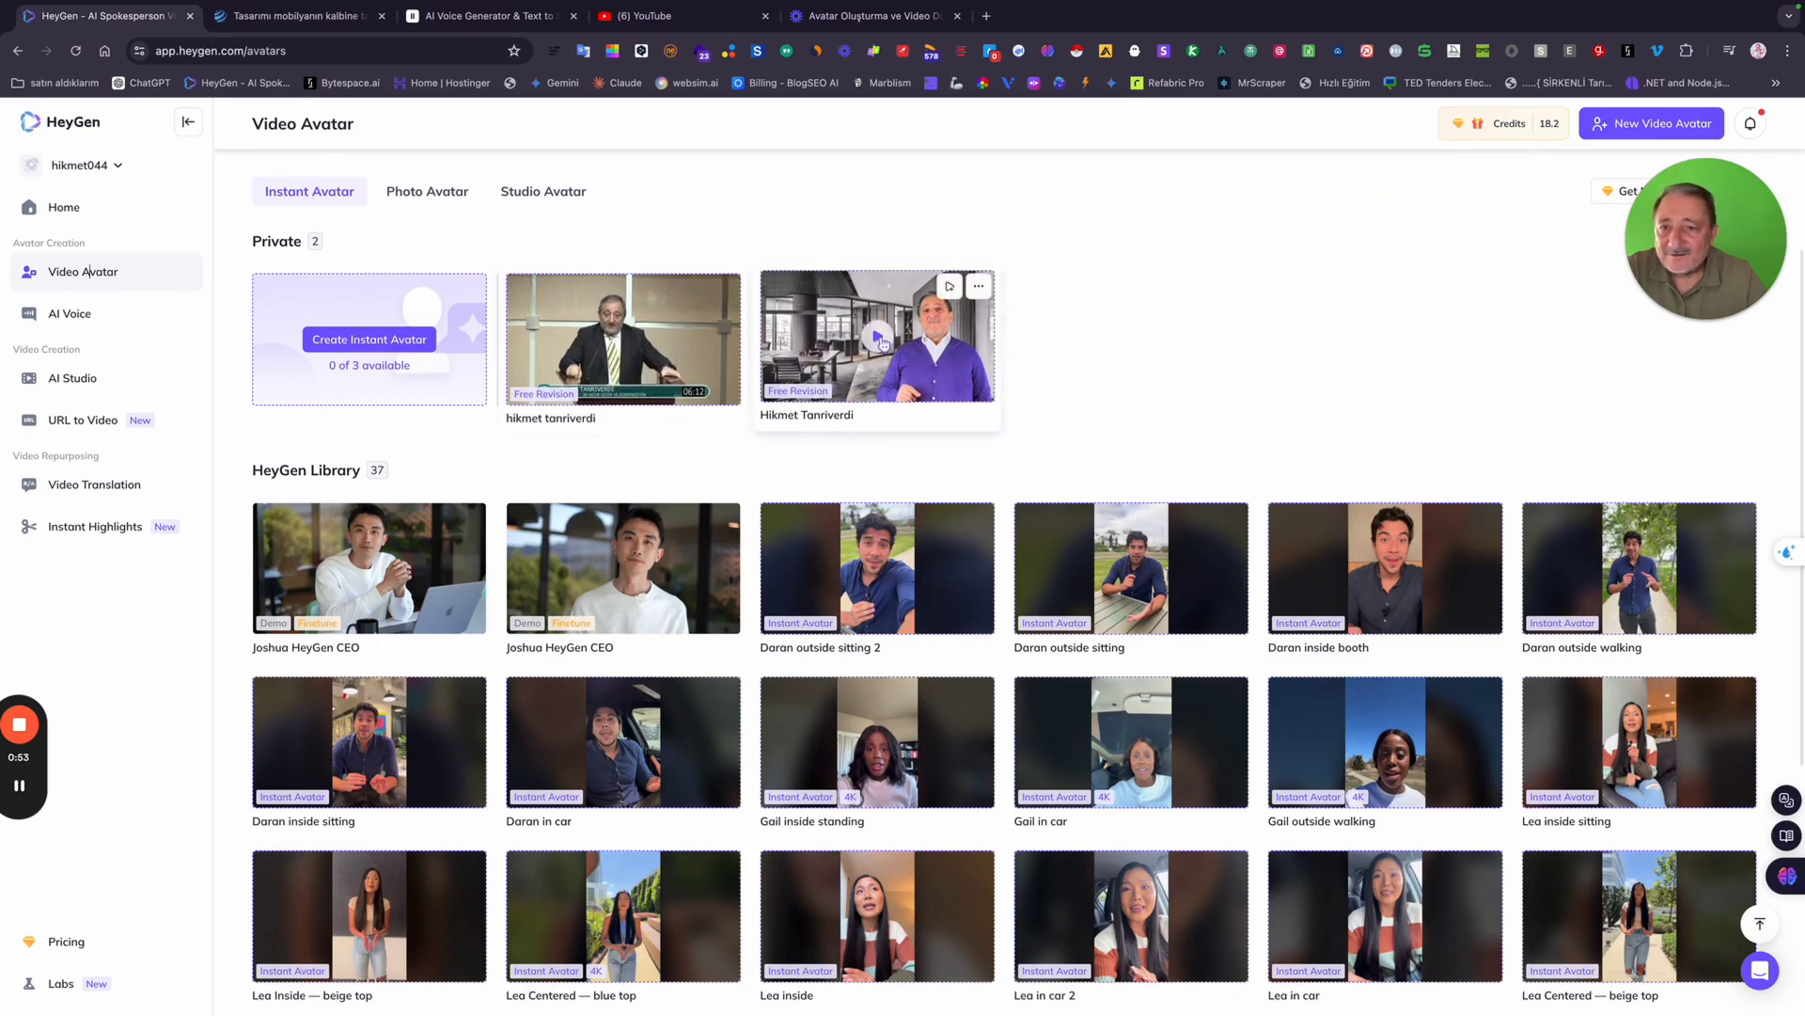
{"action": "scroll", "coordinate": [645, 624], "scroll_direction": "down", "scroll_amount": 1}
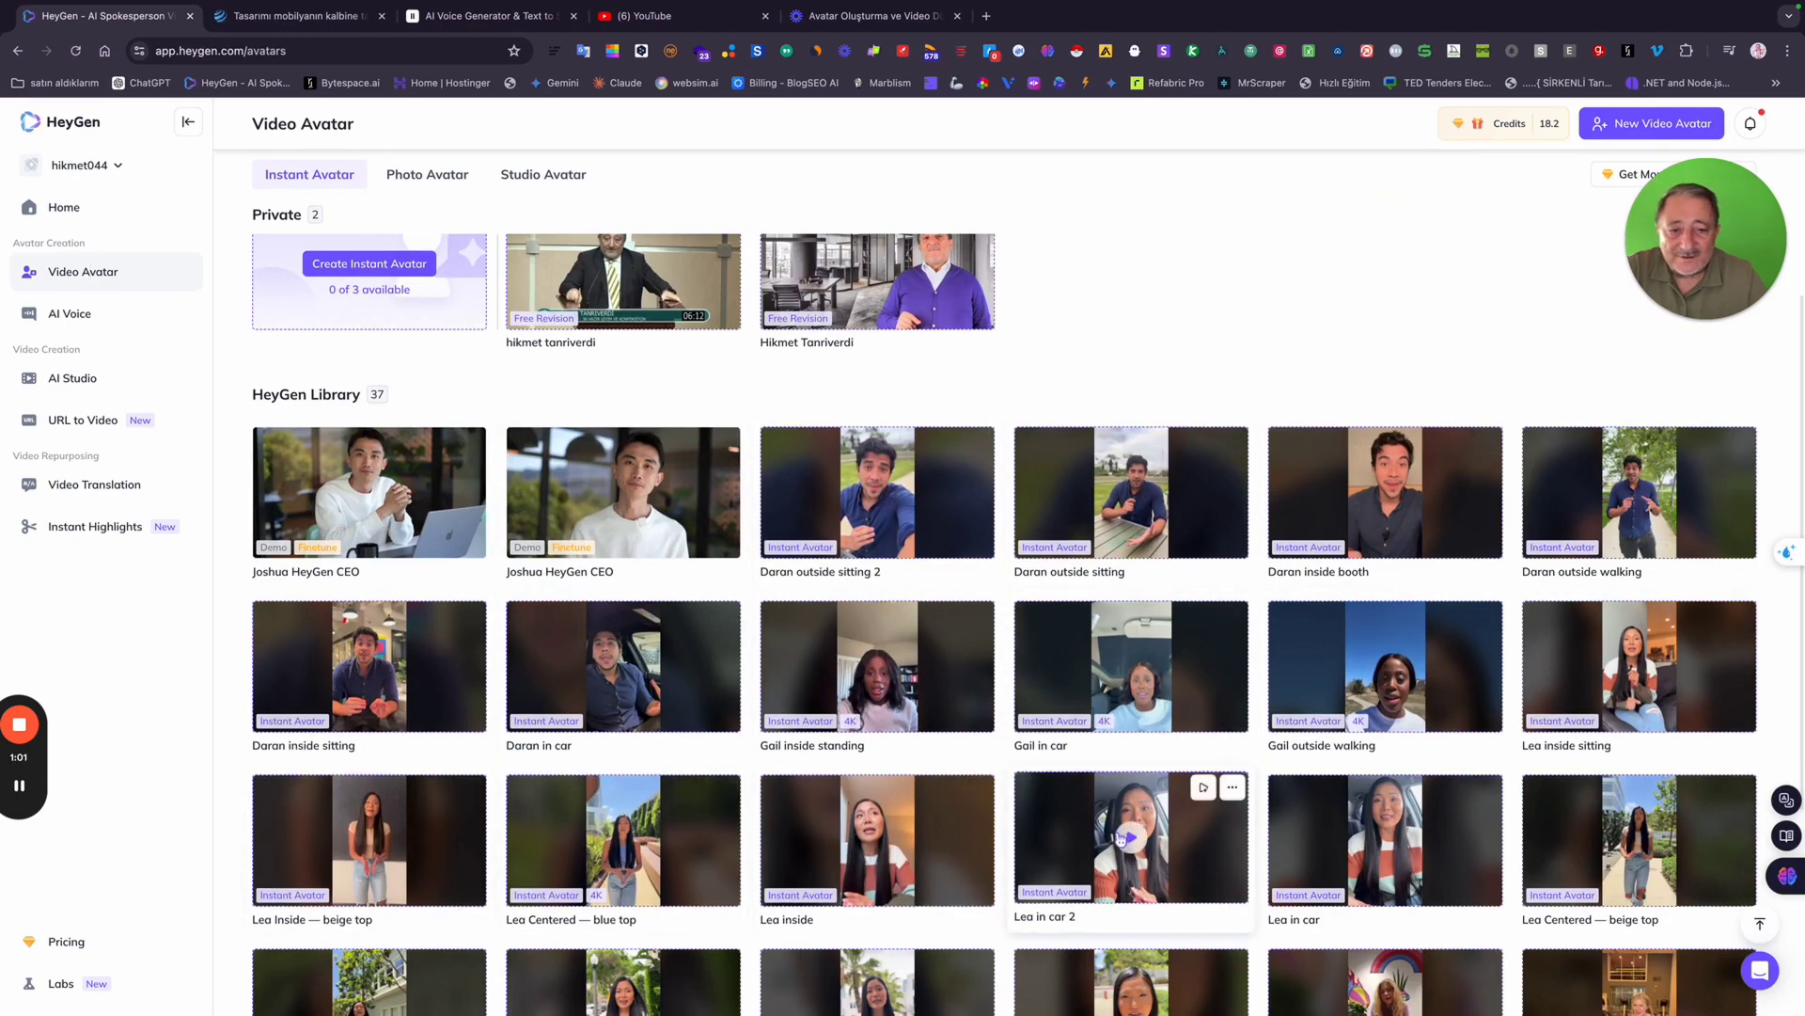
{"action": "scroll", "coordinate": [1121, 837], "scroll_direction": "down", "scroll_amount": 4}
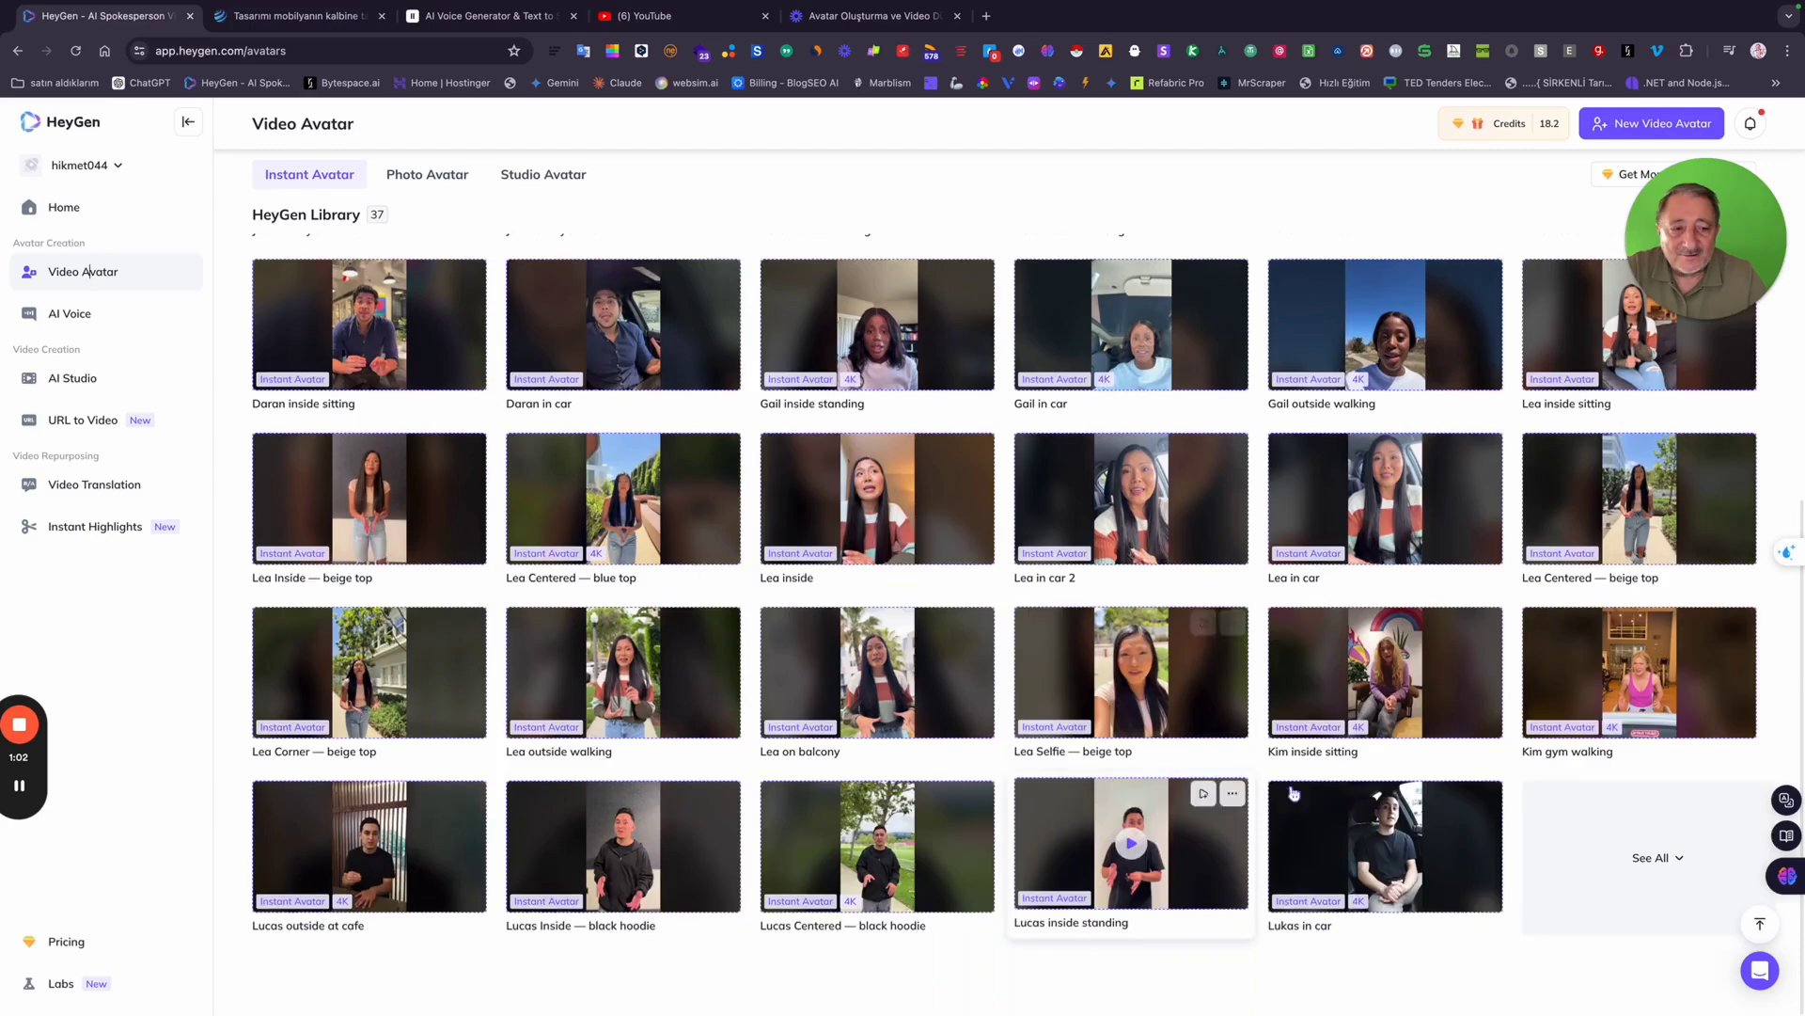
{"action": "left_click", "coordinate": [979, 793]}
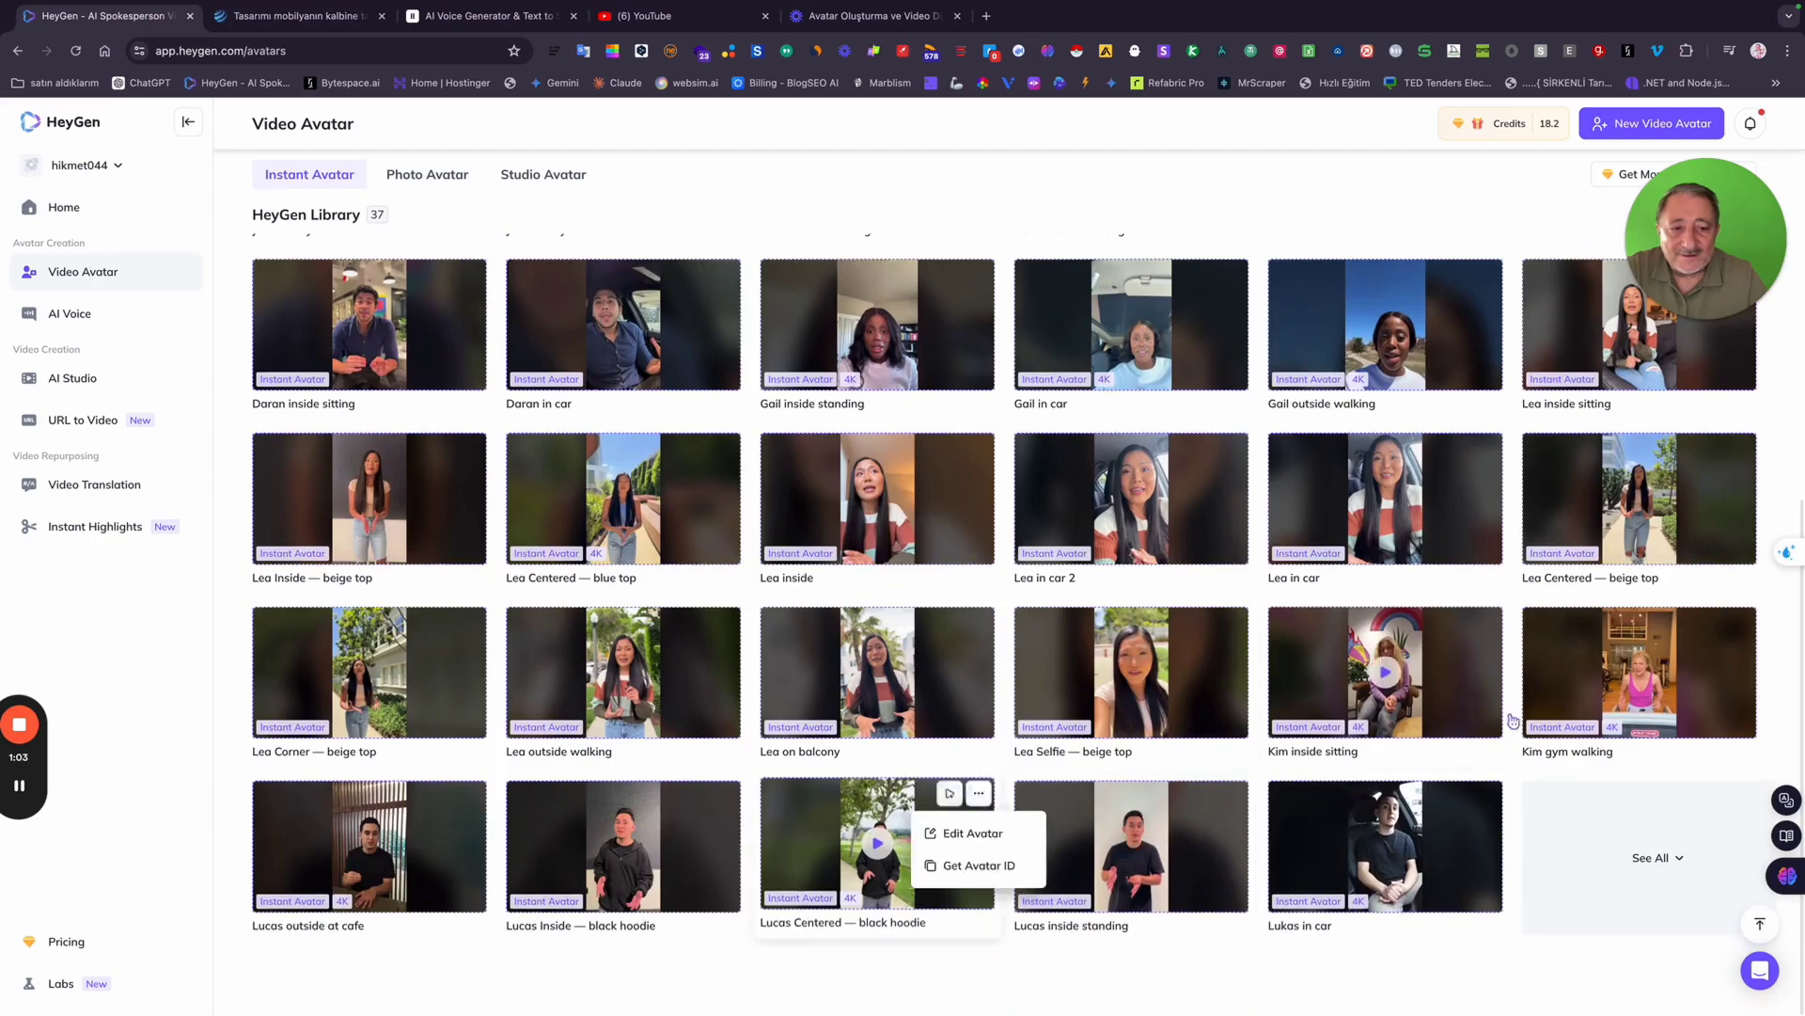
{"action": "scroll", "coordinate": [1137, 659], "scroll_direction": "up", "scroll_amount": 7}
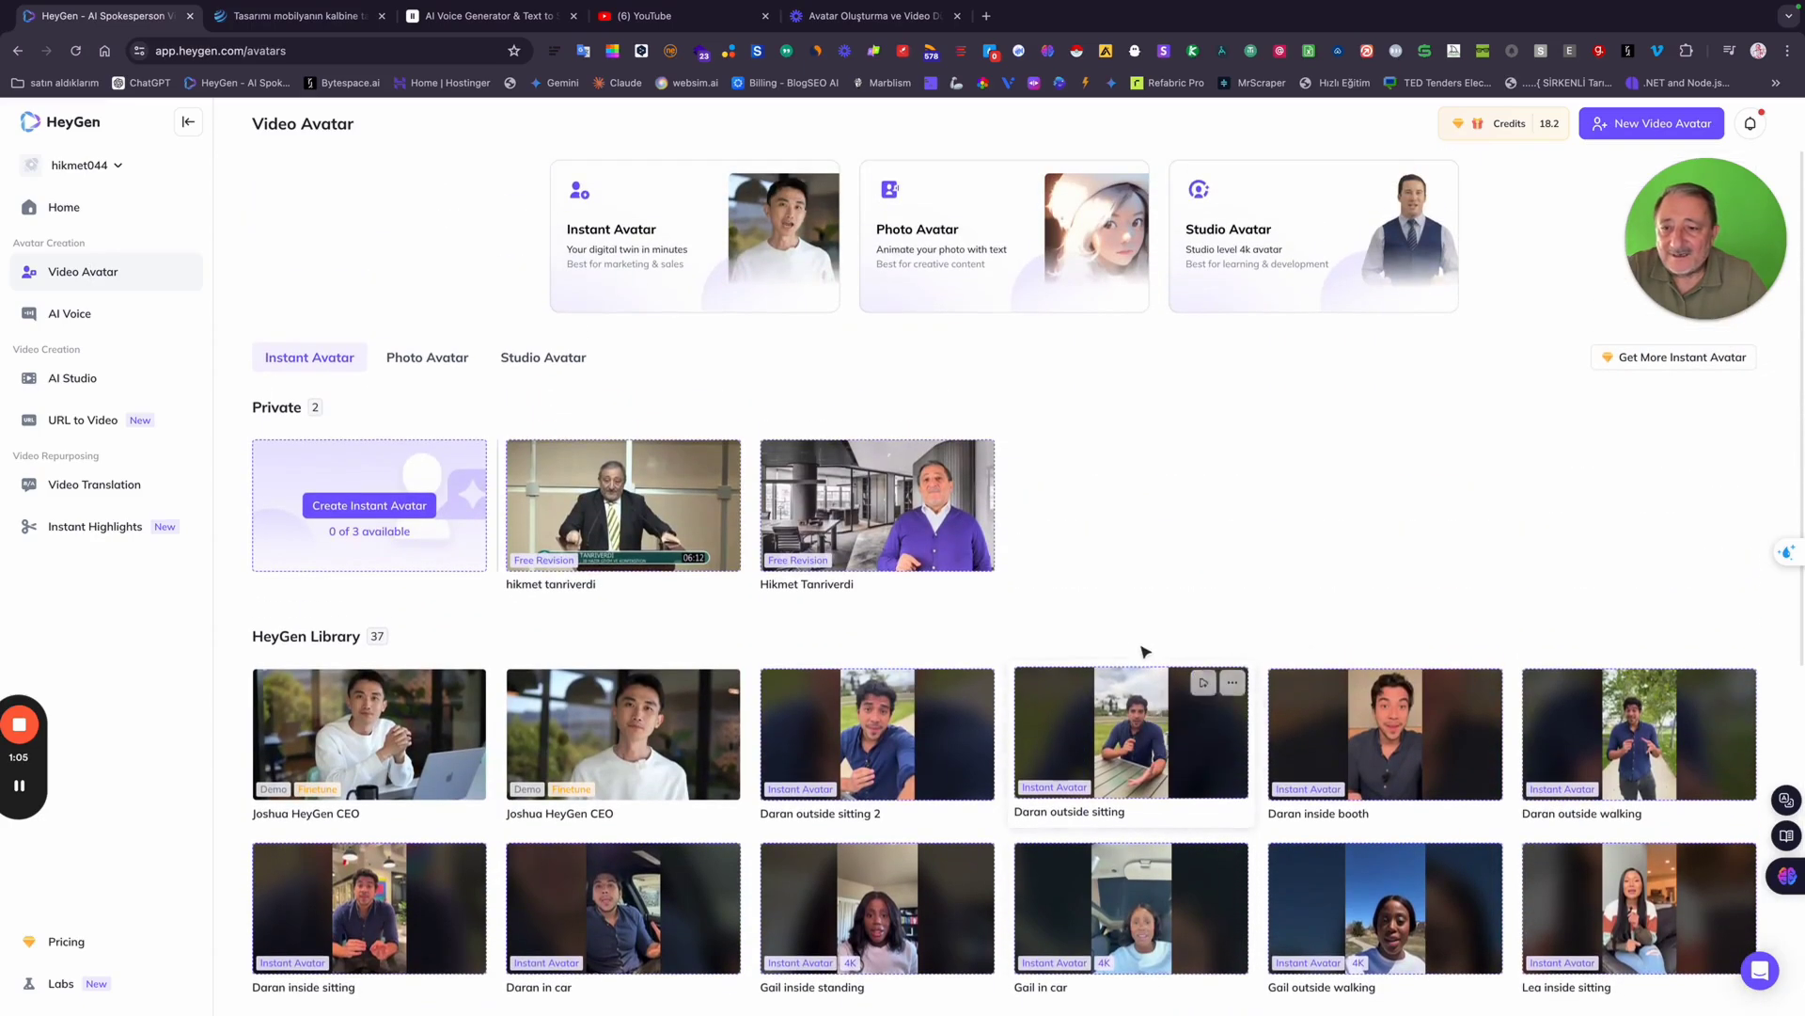
Browse the private and HeyGen Library photo avatars.
{"action": "left_click", "coordinate": [435, 357]}
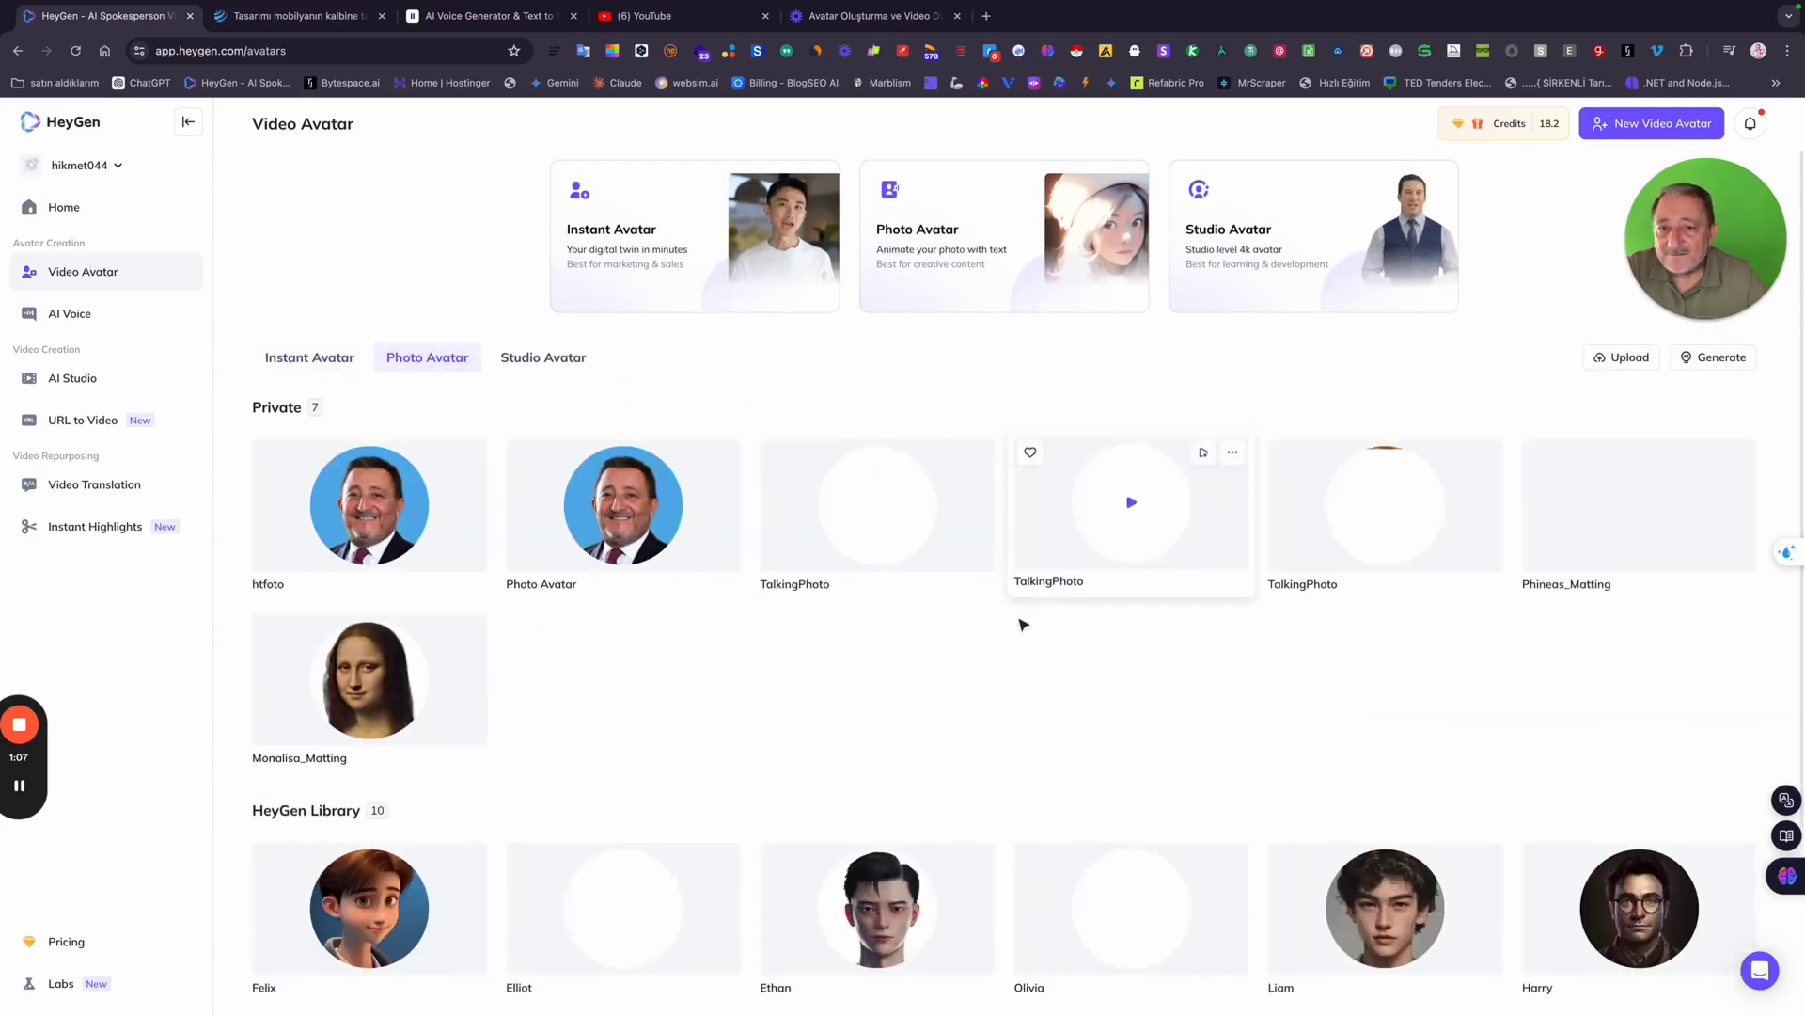
{"action": "scroll", "coordinate": [1023, 625], "scroll_direction": "down", "scroll_amount": 2}
{"action": "scroll", "coordinate": [941, 611], "scroll_direction": "up", "scroll_amount": 1}
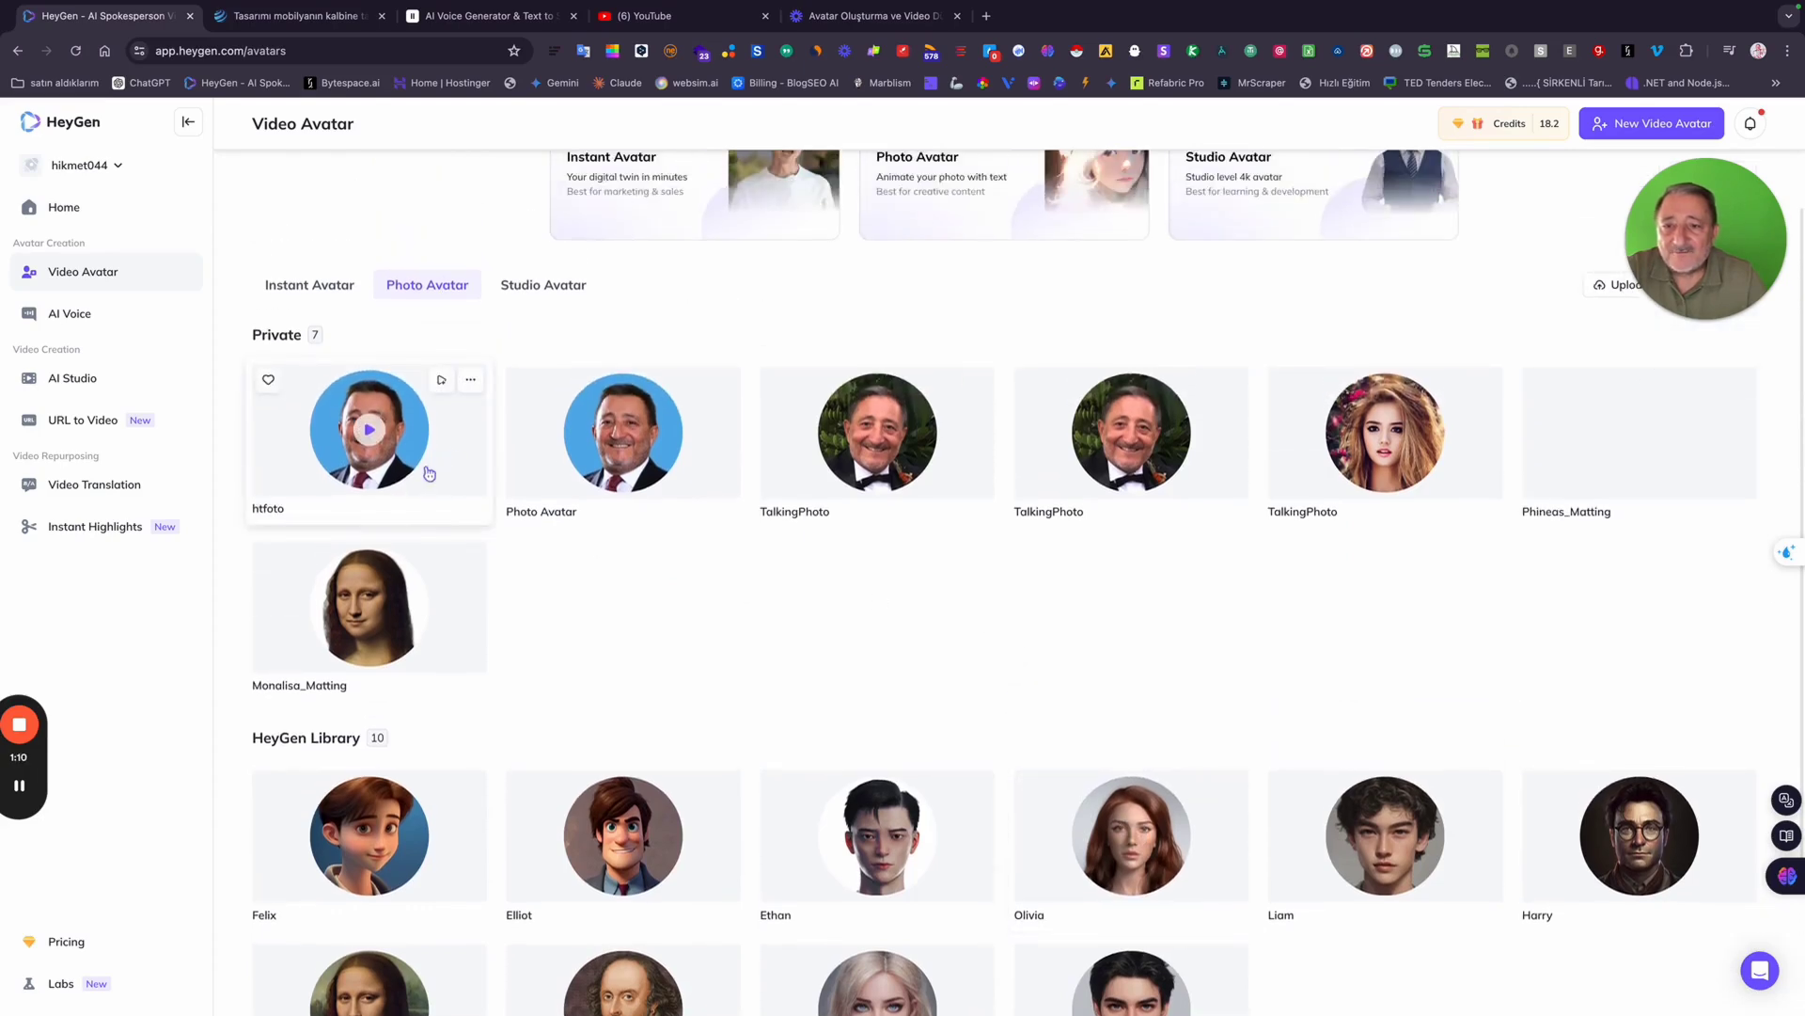
{"action": "scroll", "coordinate": [1044, 635], "scroll_direction": "down", "scroll_amount": 2}
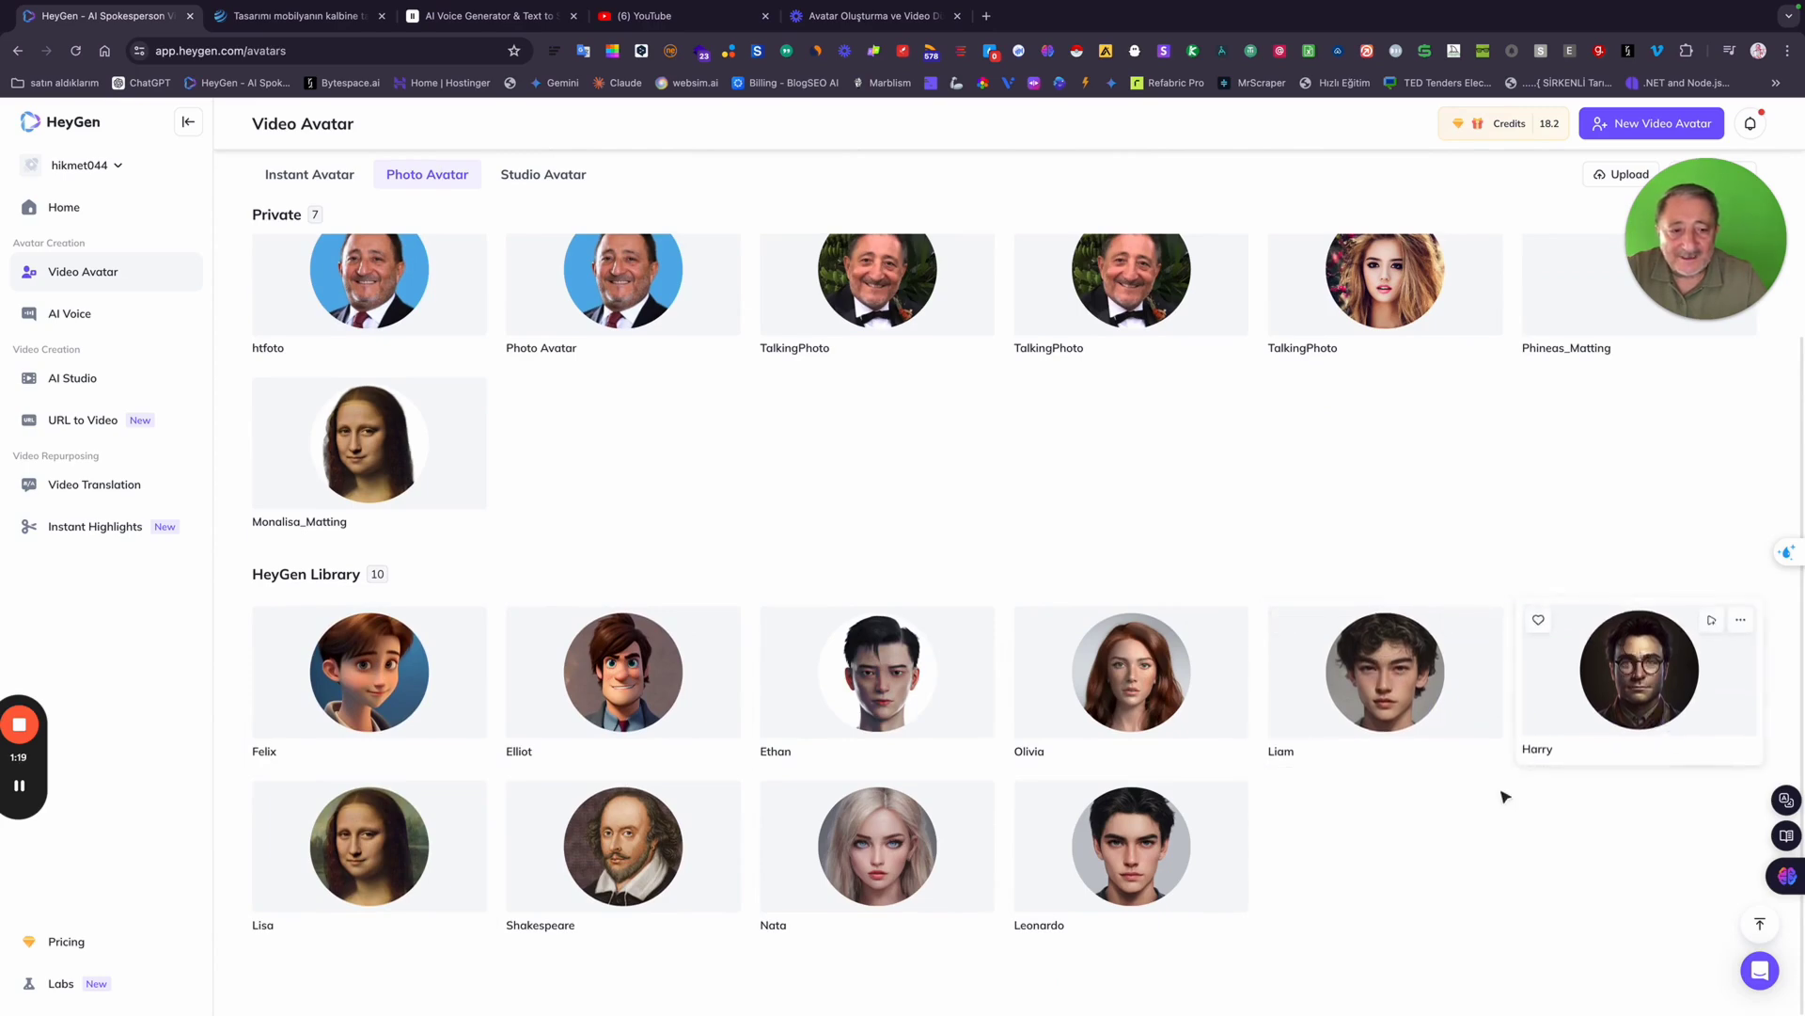
{"action": "scroll", "coordinate": [1547, 504], "scroll_direction": "up", "scroll_amount": 3}
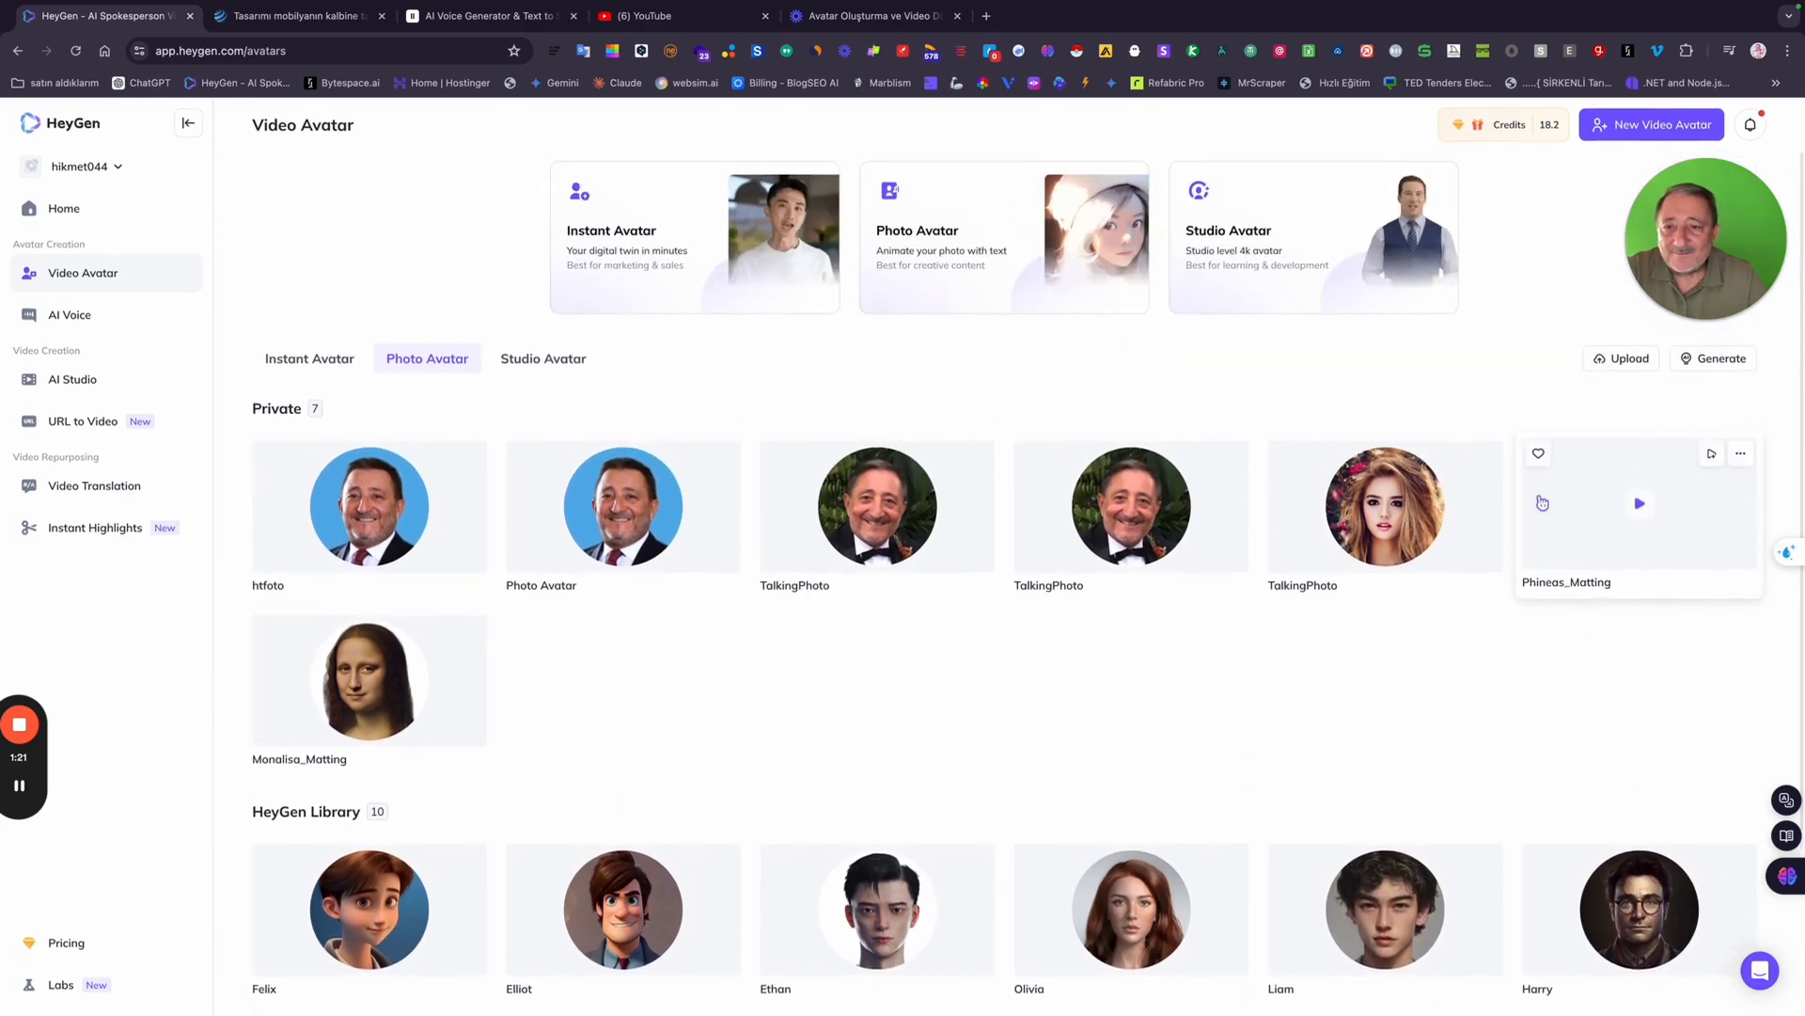
Browse the private and HeyGen Library studio avatars, and return to the instant avatars.
{"action": "left_click", "coordinate": [544, 357]}
{"action": "scroll", "coordinate": [1133, 521], "scroll_direction": "down", "scroll_amount": 1}
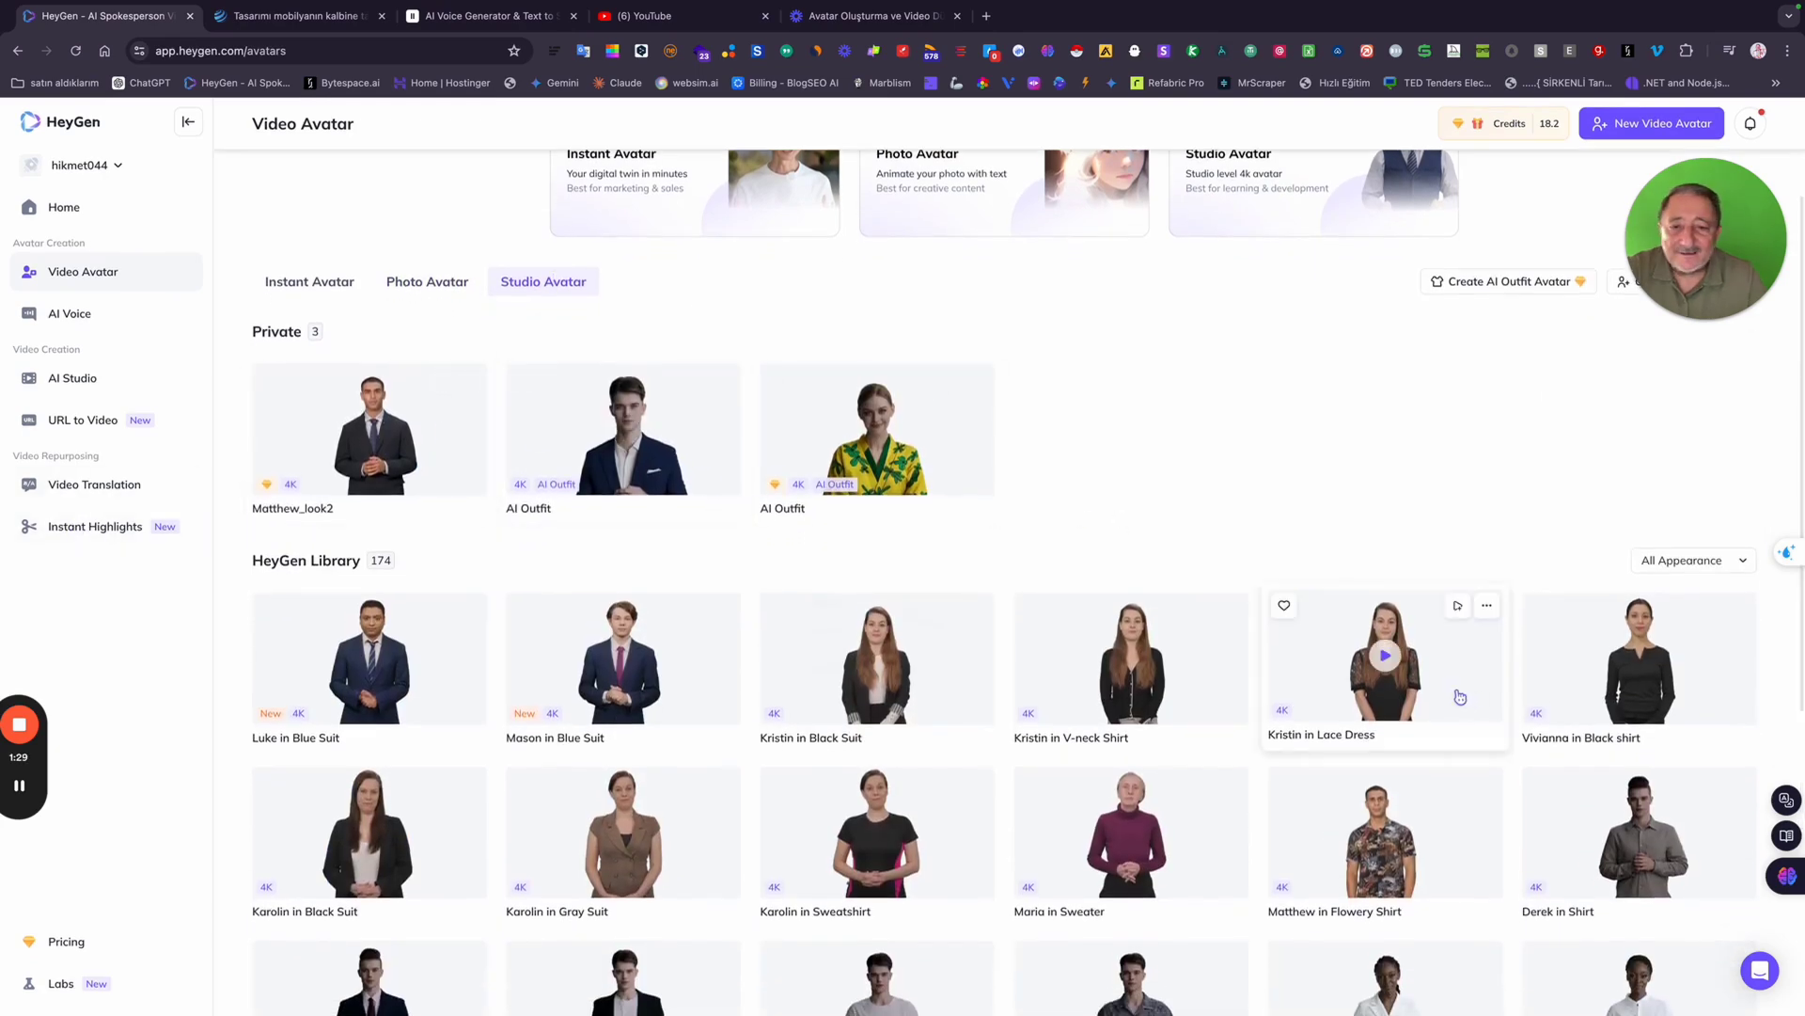
{"action": "scroll", "coordinate": [1445, 687], "scroll_direction": "down", "scroll_amount": 2}
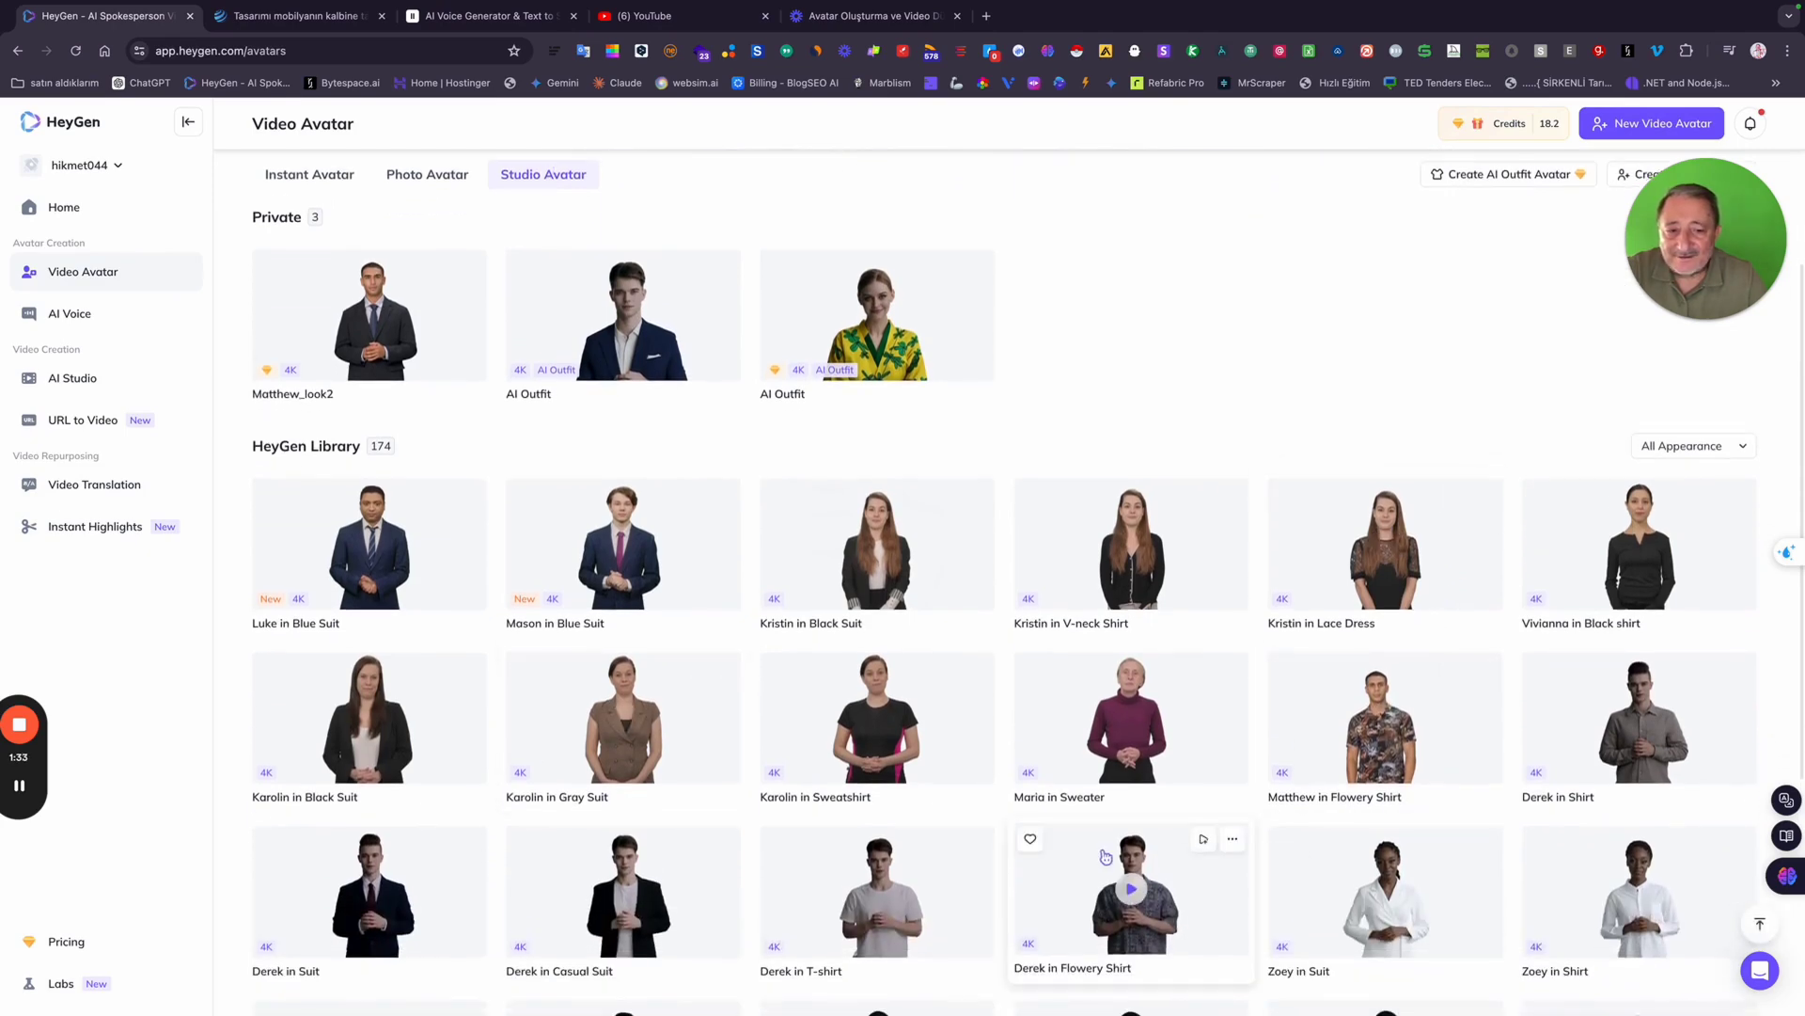
{"action": "scroll", "coordinate": [1128, 865], "scroll_direction": "down", "scroll_amount": 4}
{"action": "scroll", "coordinate": [748, 829], "scroll_direction": "down", "scroll_amount": 3}
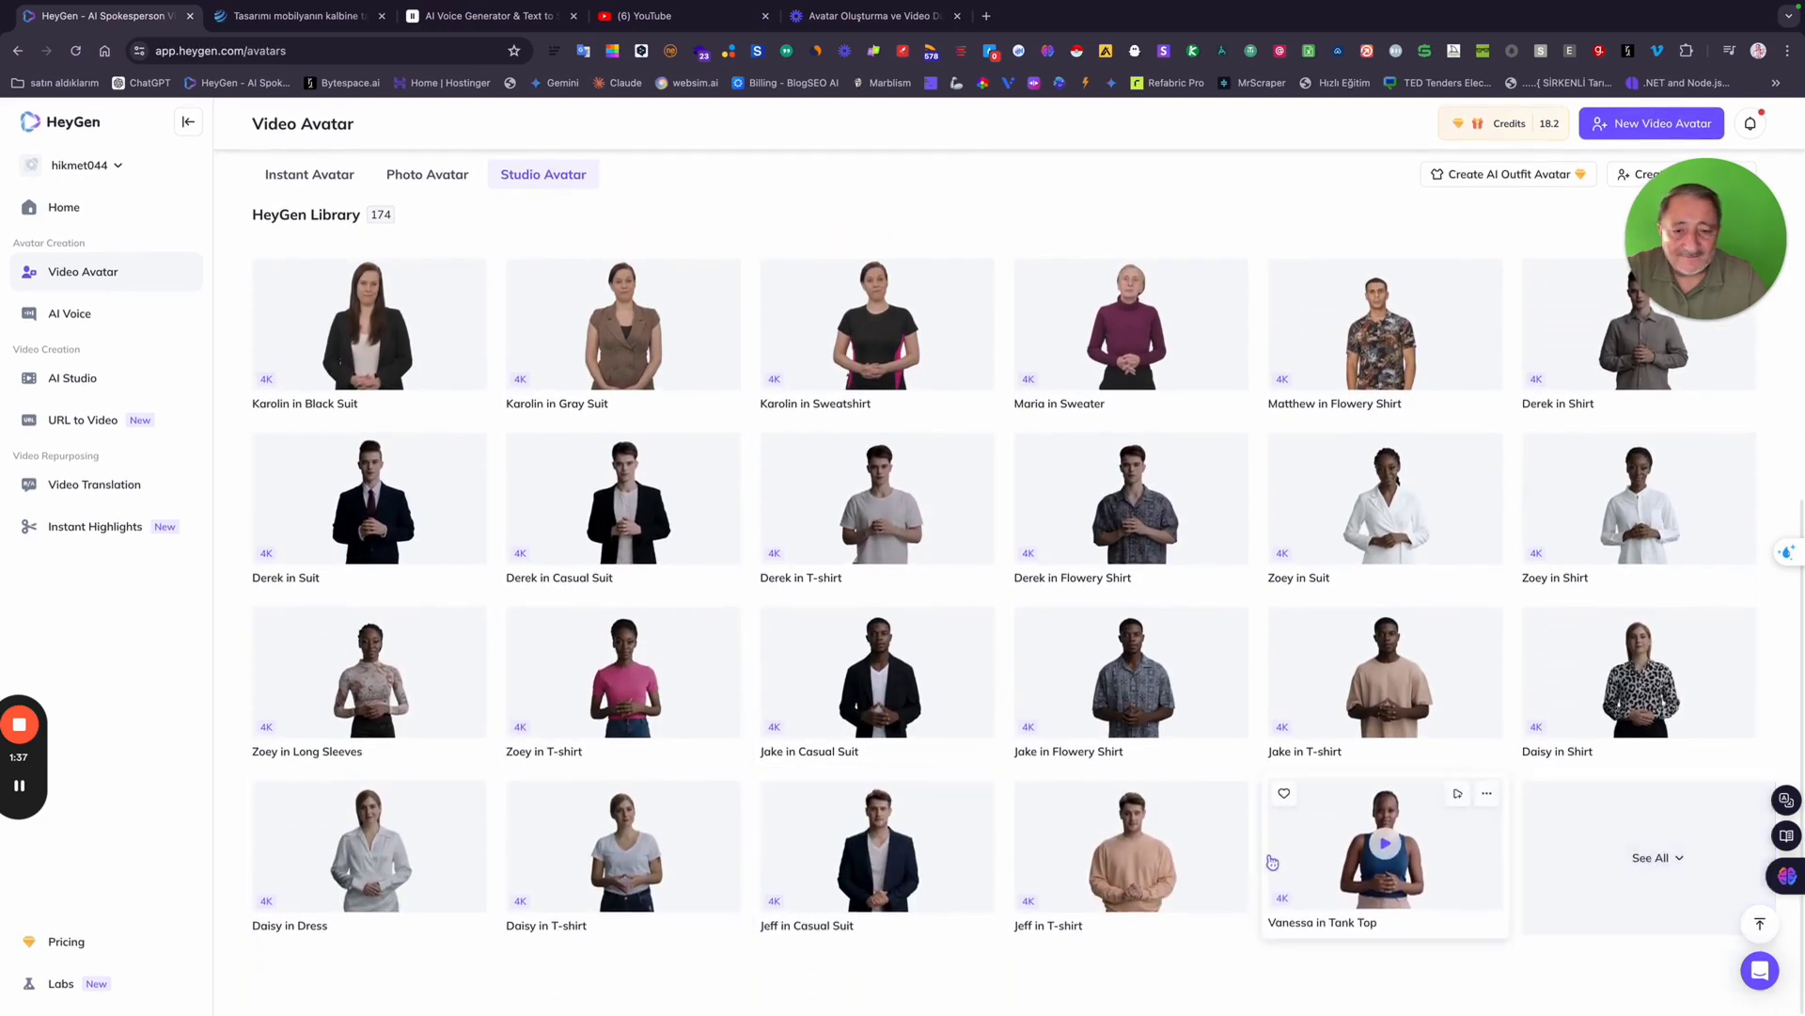
{"action": "scroll", "coordinate": [1304, 504], "scroll_direction": "up", "scroll_amount": 6}
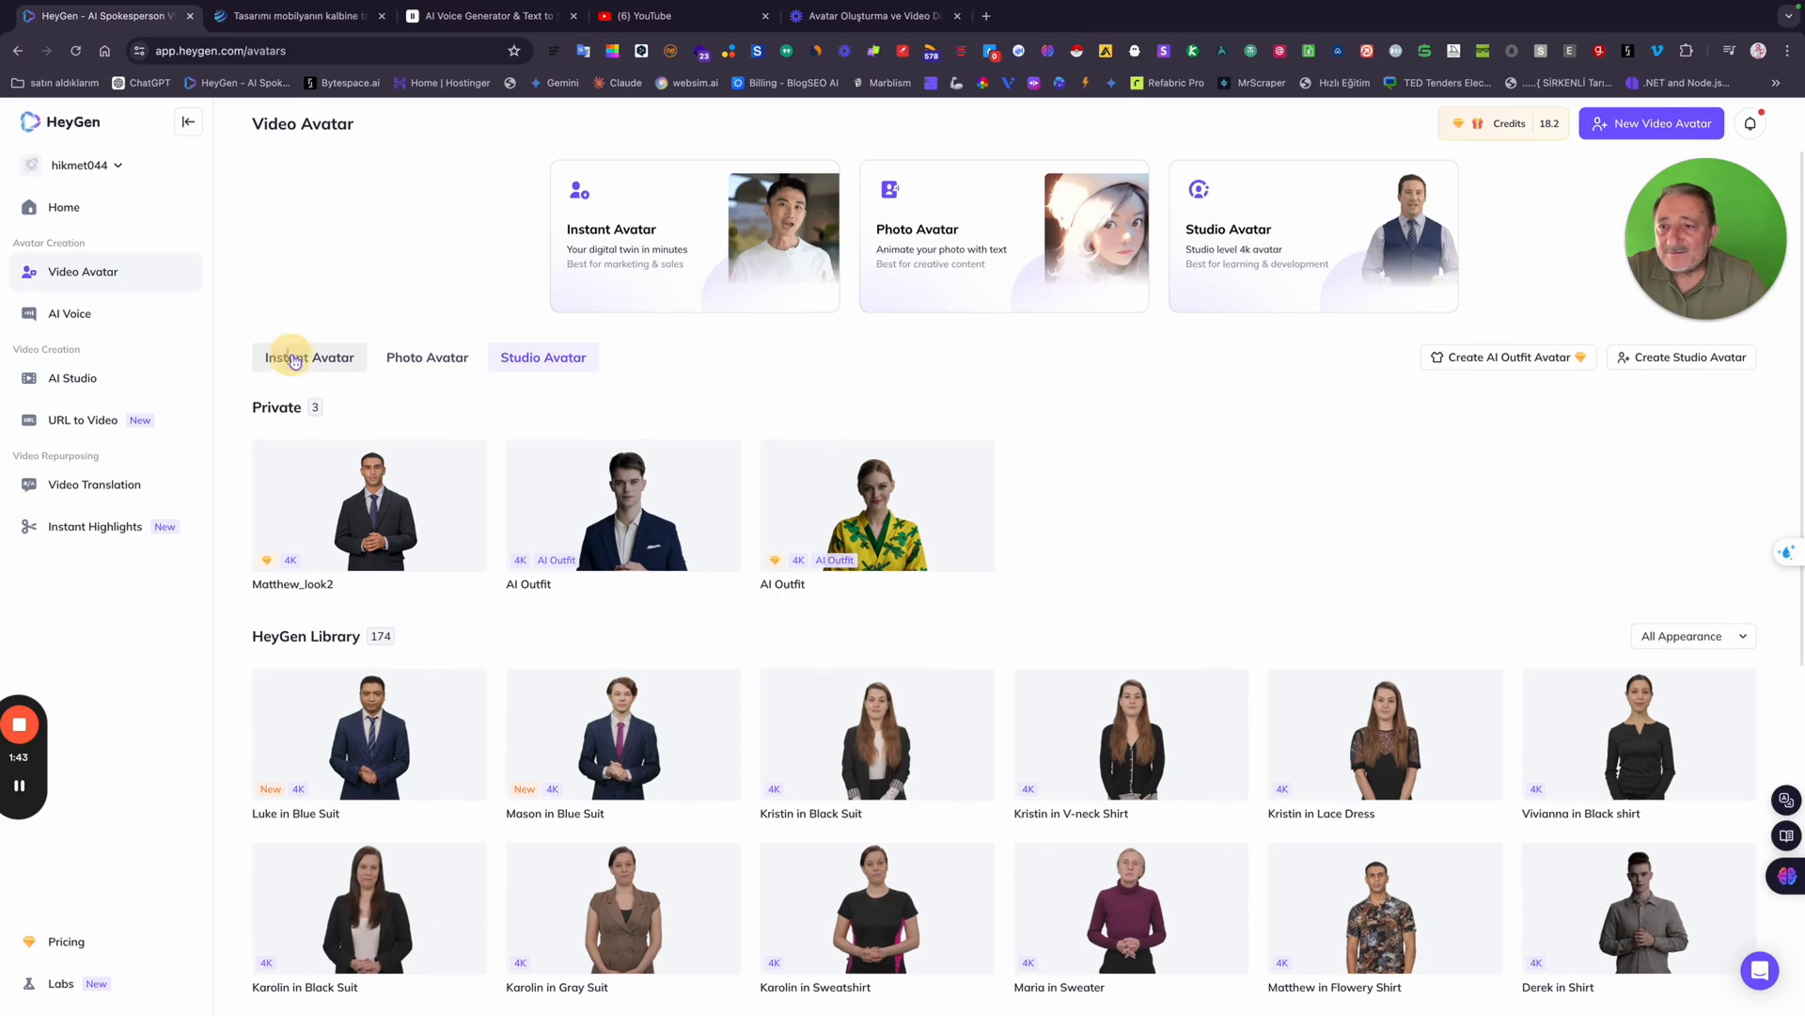
{"action": "left_click", "coordinate": [288, 357]}
Filter the HeyGen Library of AI voices to Turkish.
{"action": "left_click", "coordinate": [71, 315]}
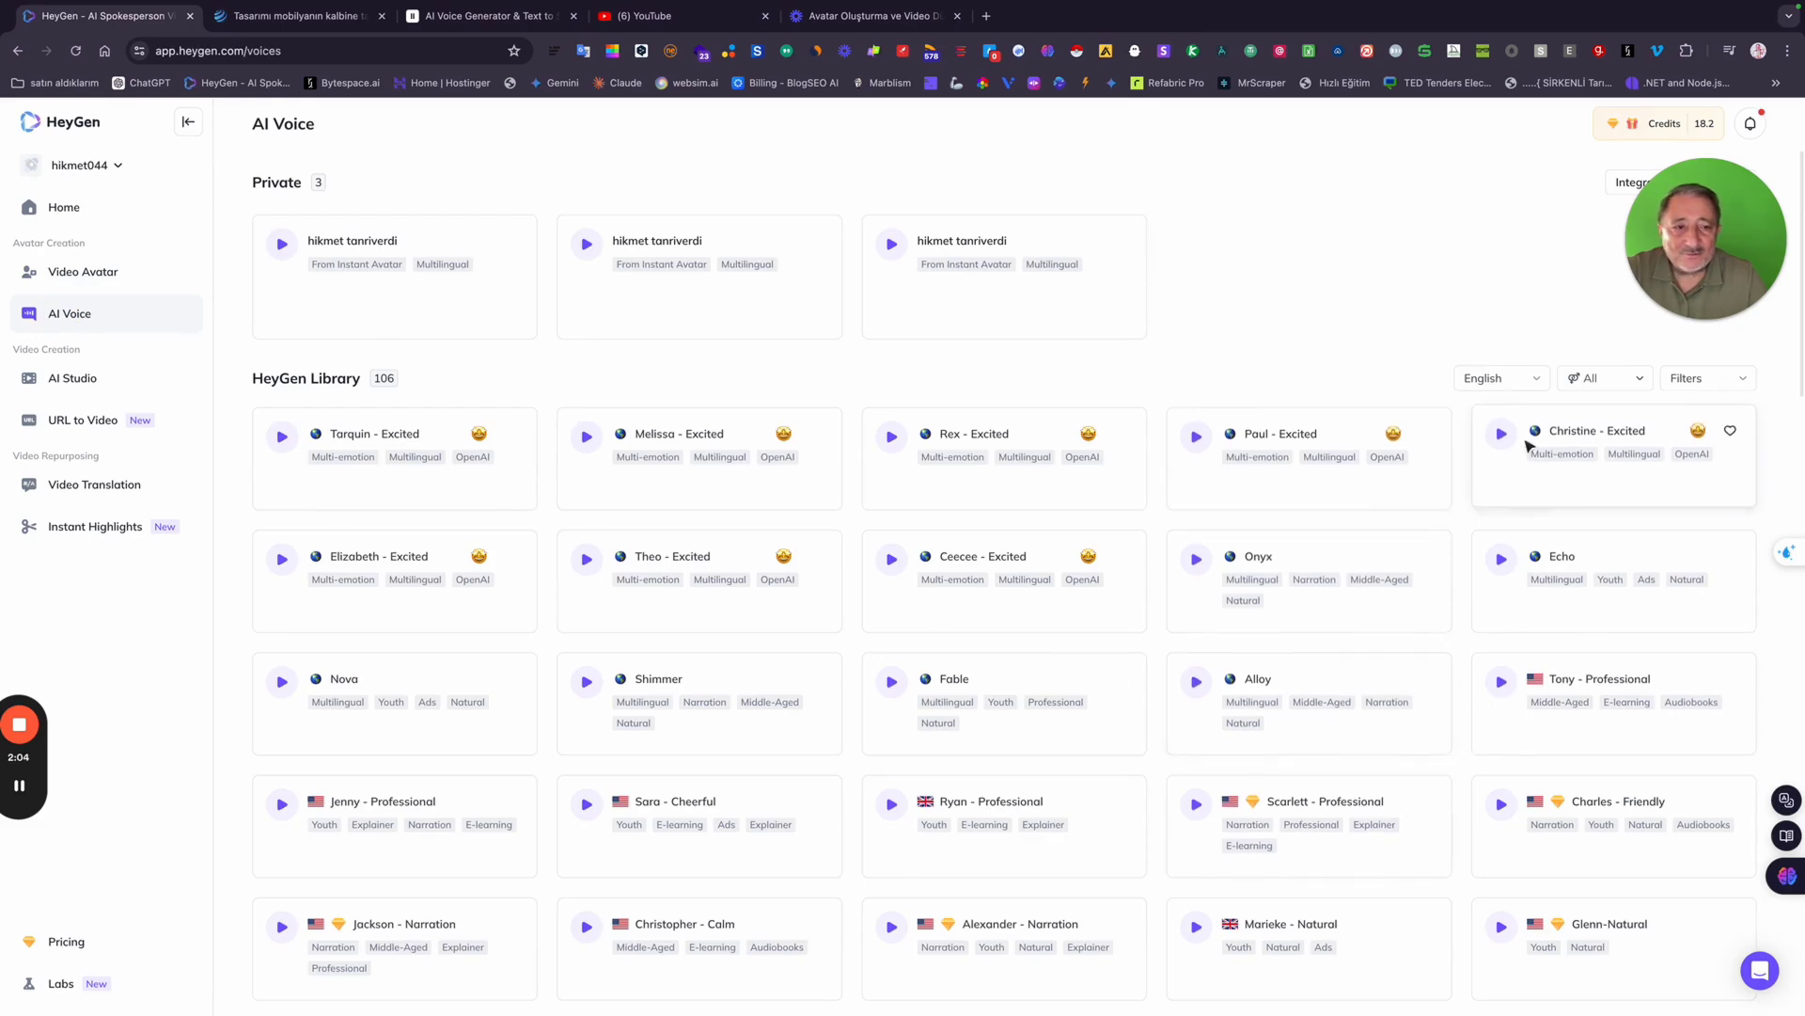
{"action": "left_click", "coordinate": [1541, 379]}
{"action": "scroll", "coordinate": [1509, 556], "scroll_direction": "down", "scroll_amount": 5}
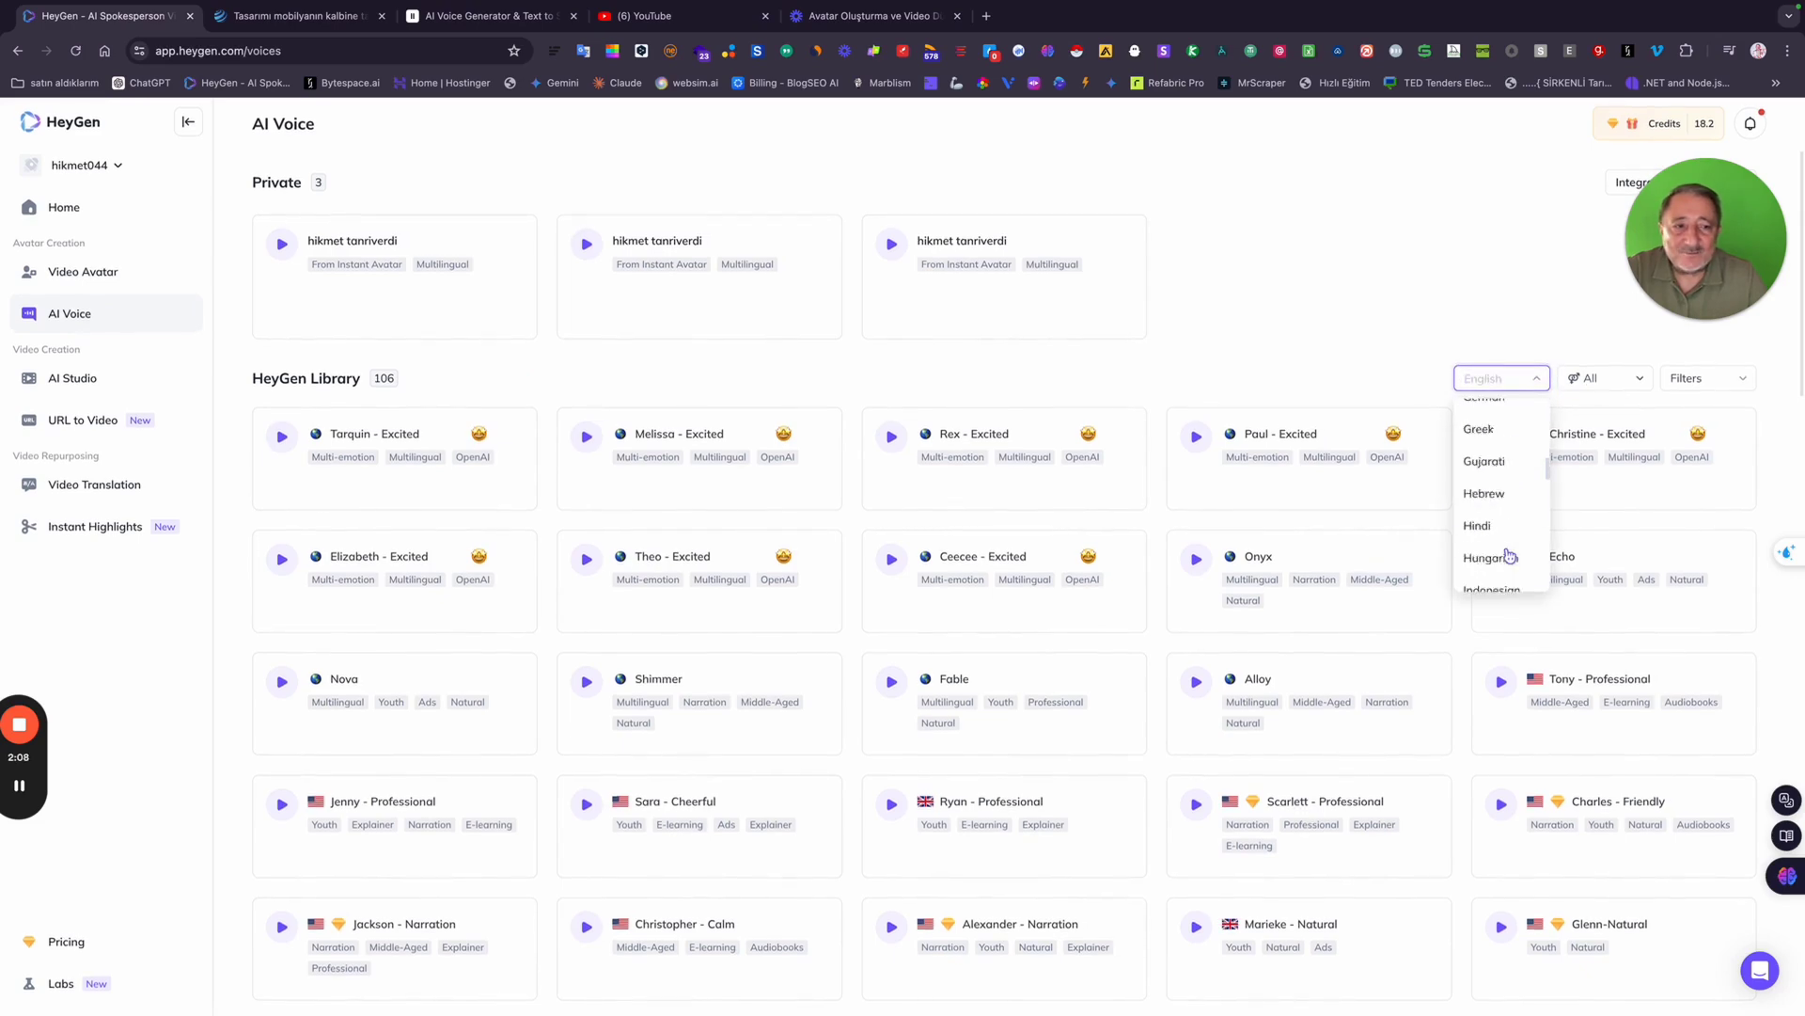
{"action": "scroll", "coordinate": [1508, 557], "scroll_direction": "down", "scroll_amount": 10}
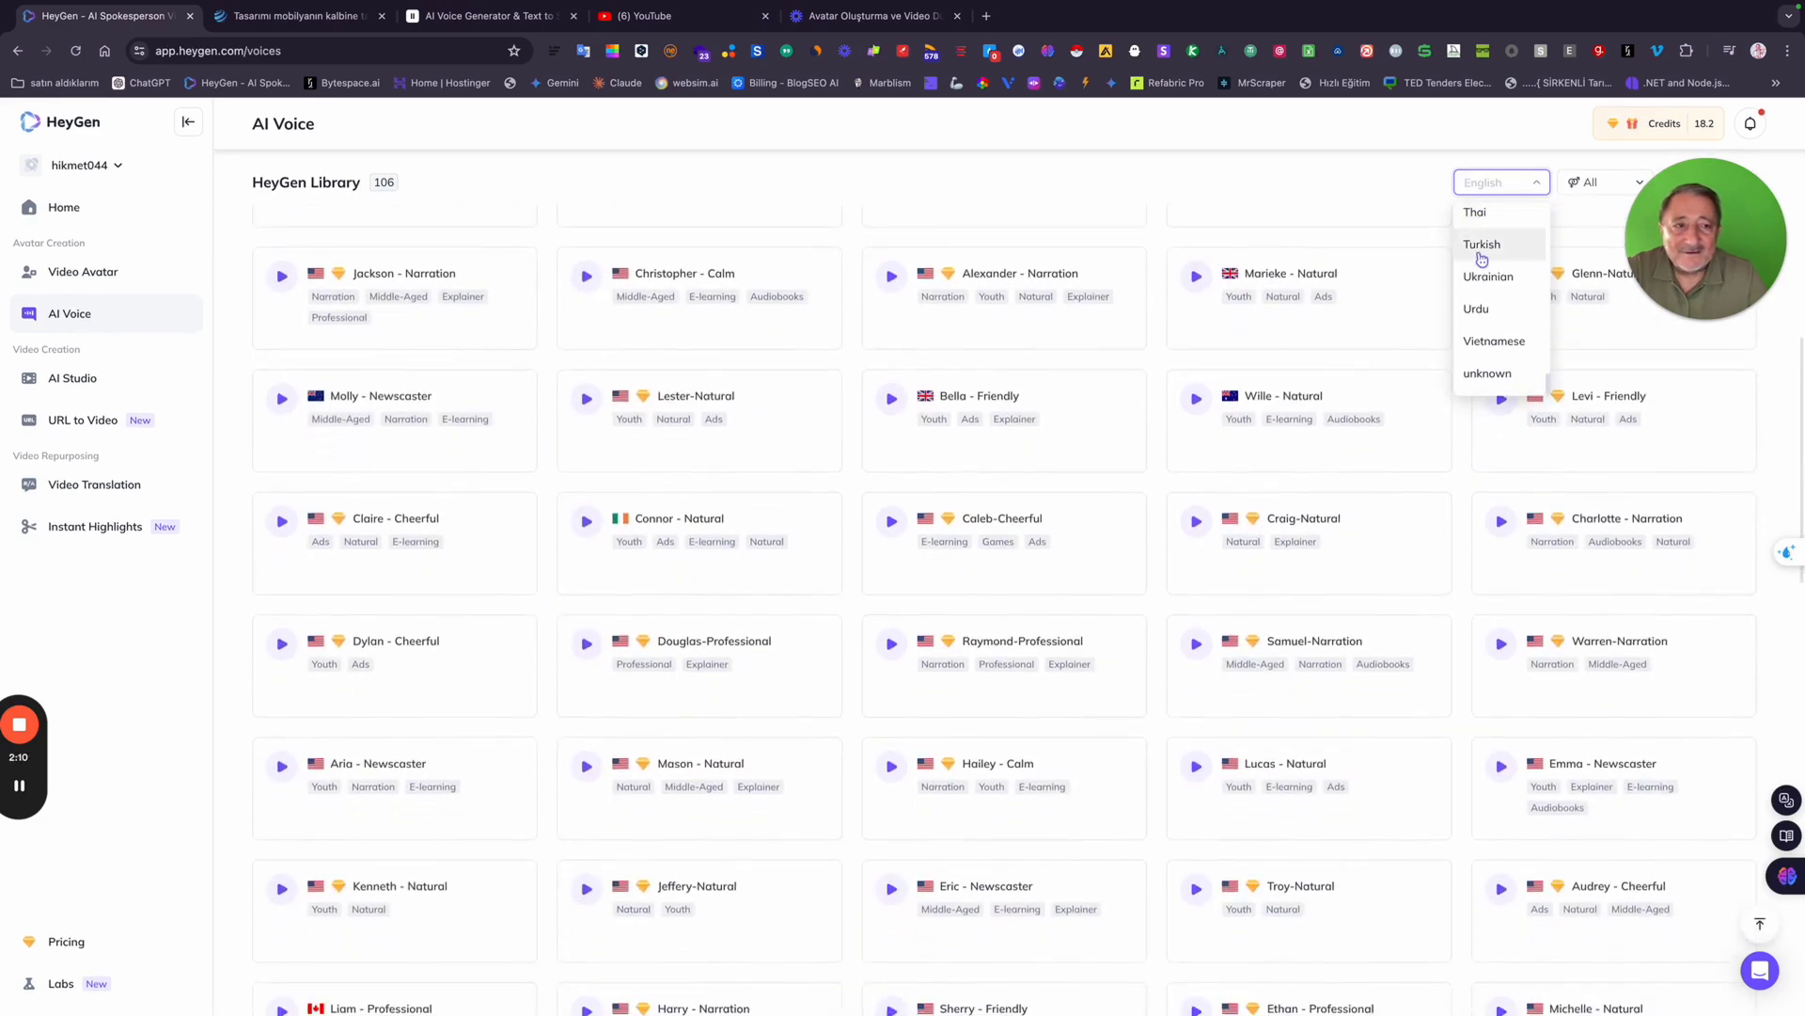
{"action": "left_click", "coordinate": [1460, 250]}
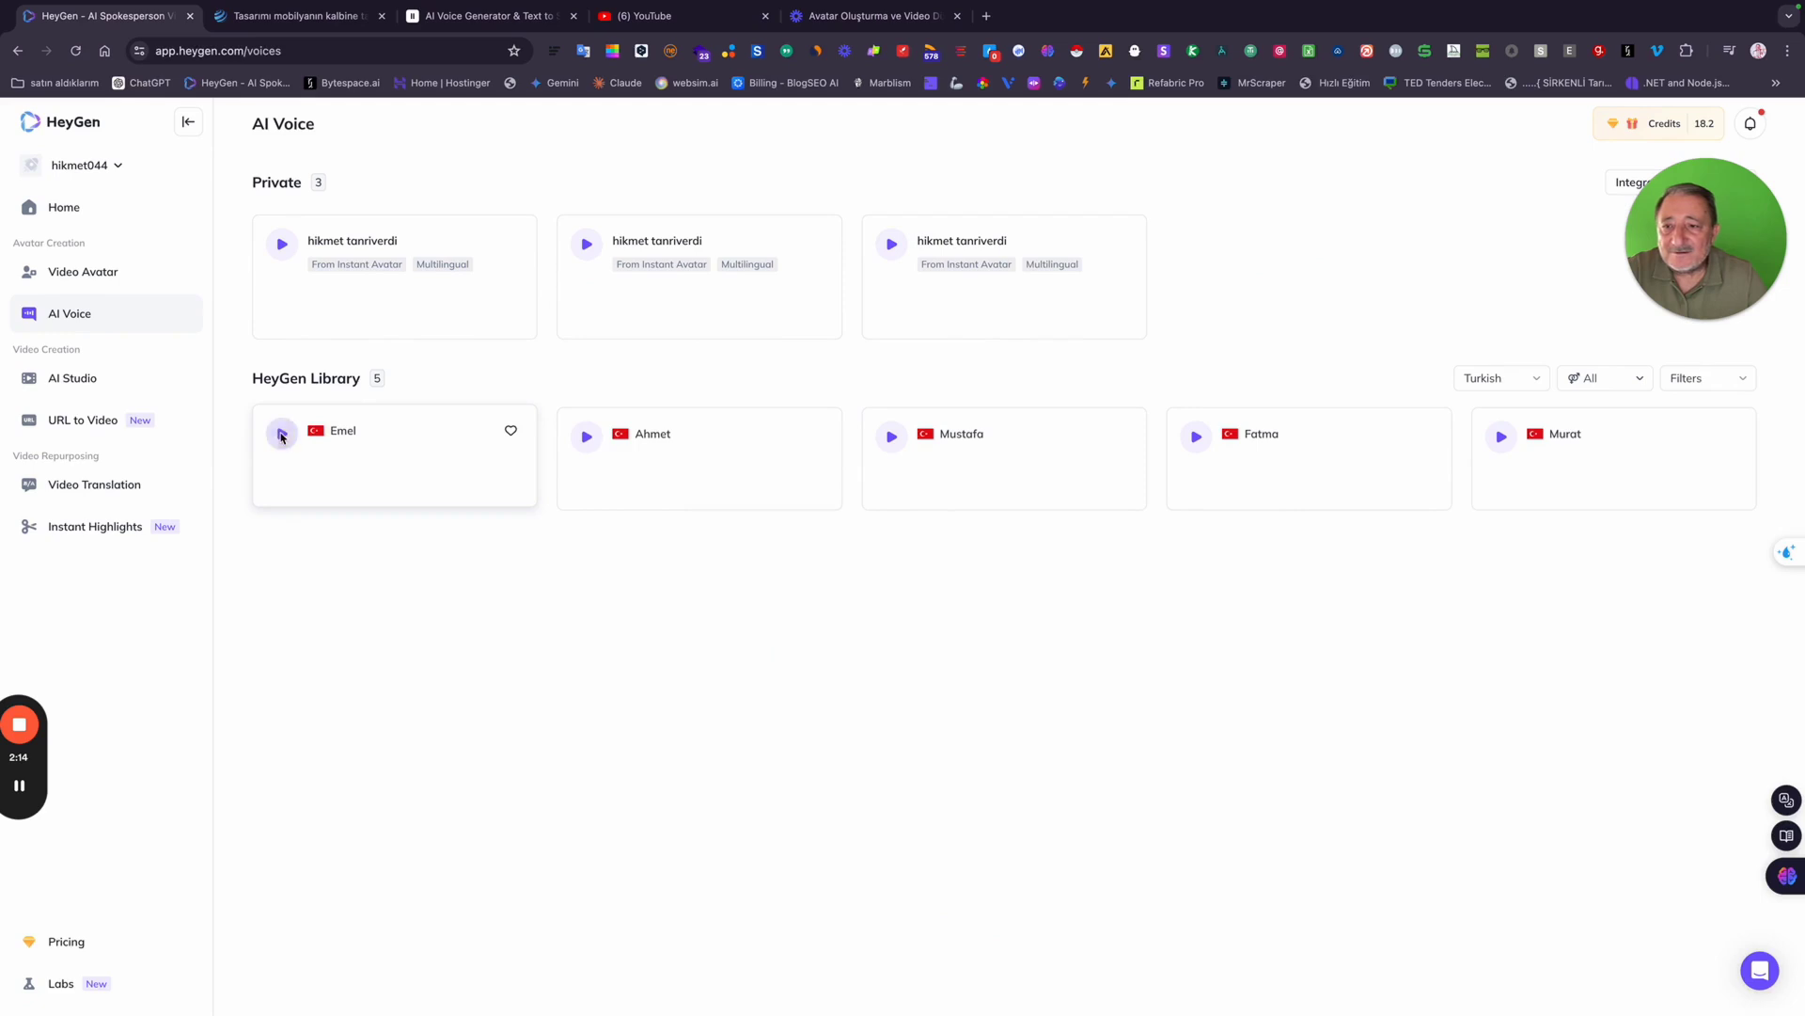
Listen to samples of the first Turkish library voice and of the first and third private voices.
{"action": "right_click", "coordinate": [282, 436]}
{"action": "left_click", "coordinate": [281, 436]}
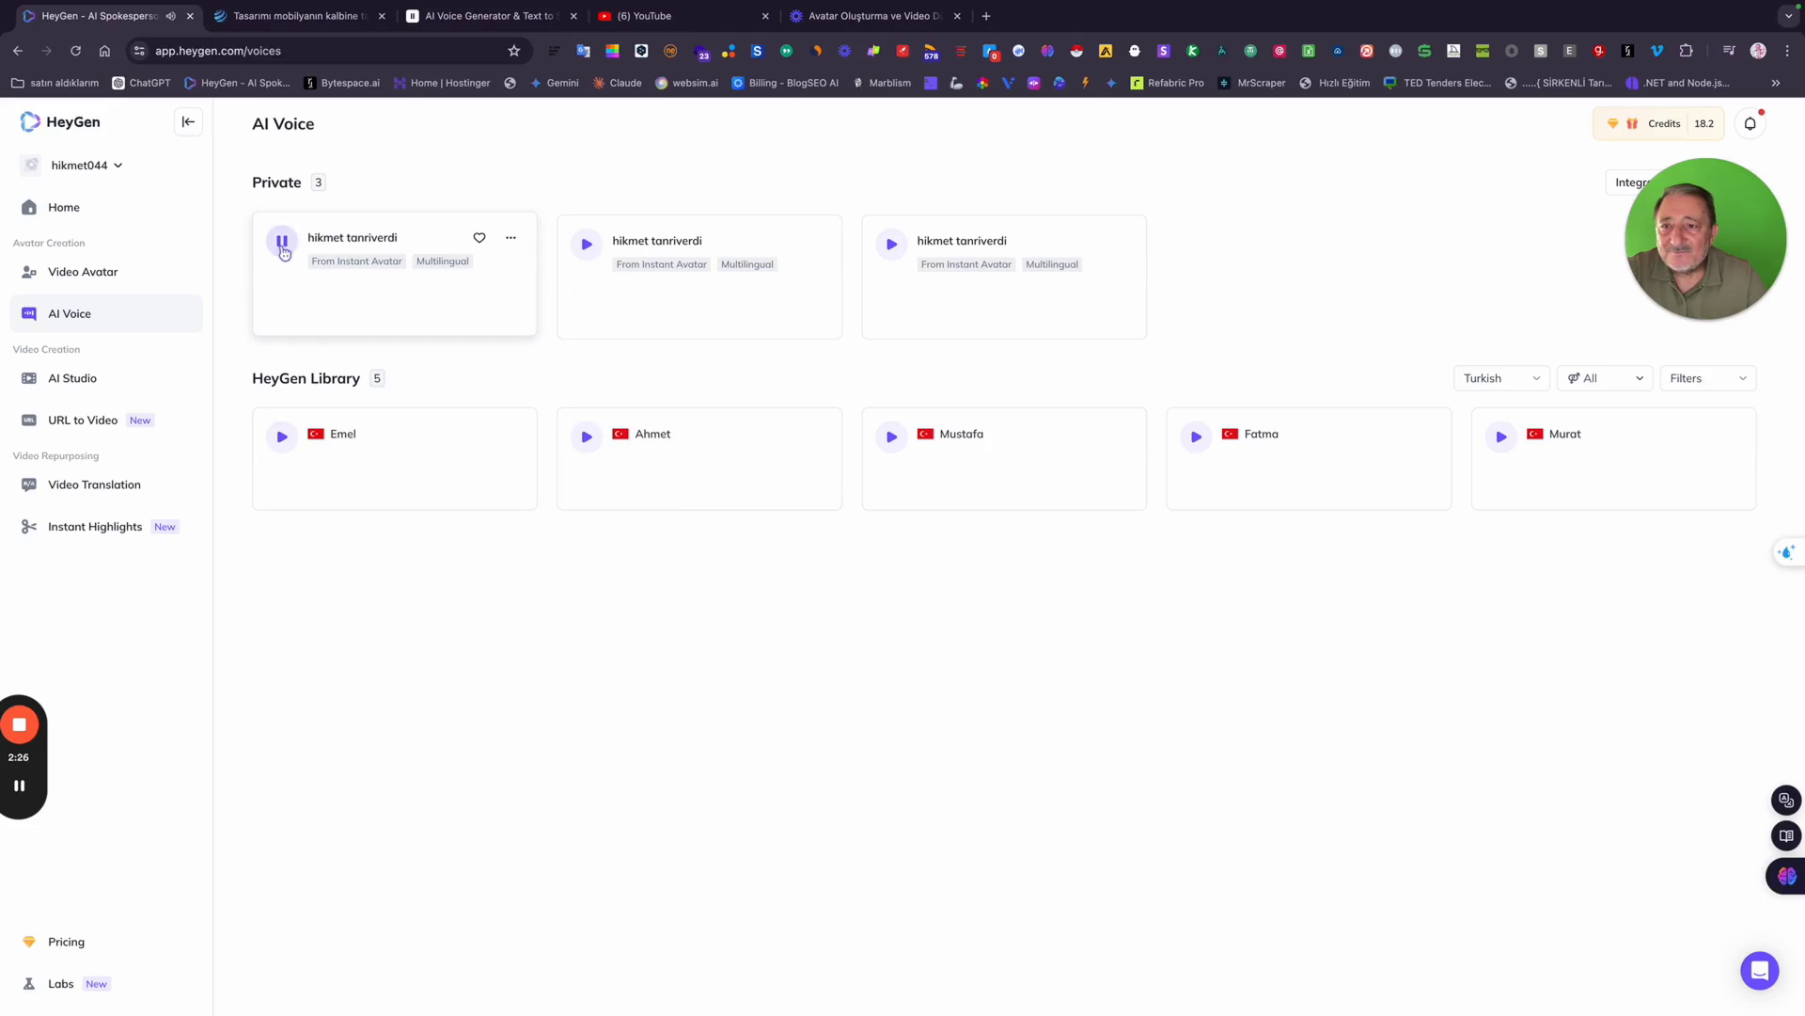
{"action": "left_click", "coordinate": [282, 245]}
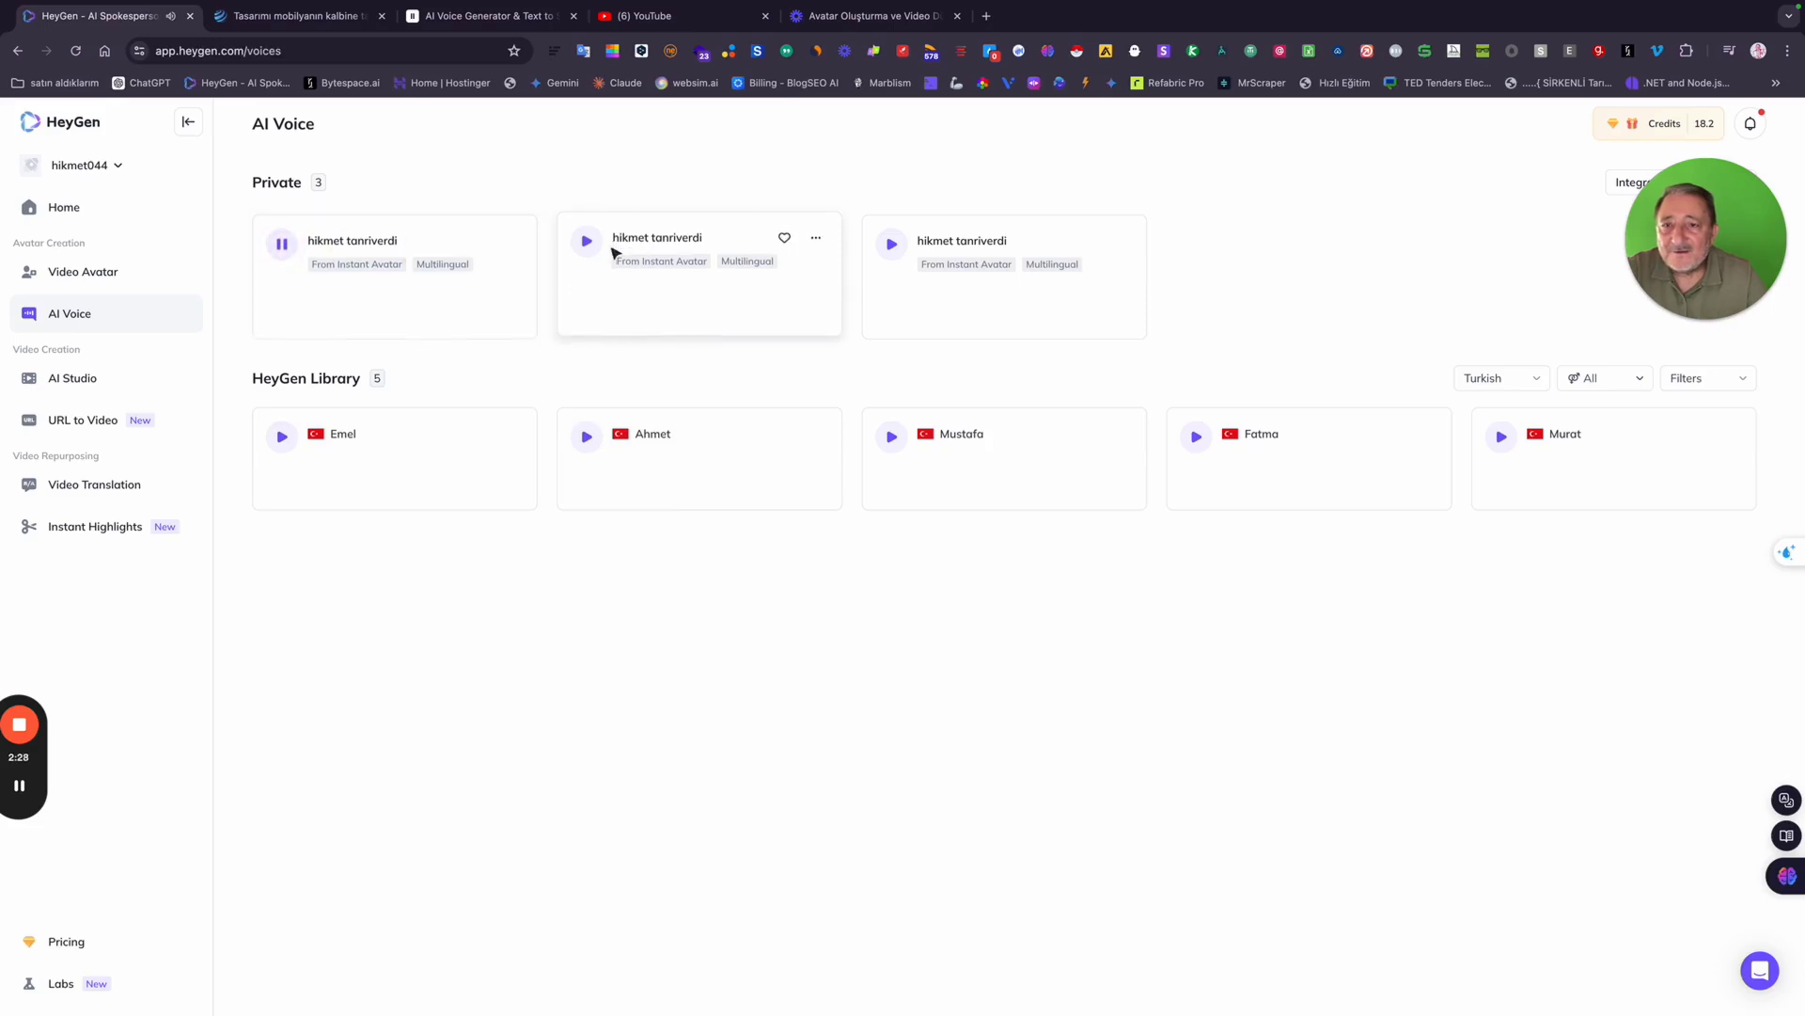
{"action": "left_click", "coordinate": [284, 245]}
{"action": "left_click", "coordinate": [893, 245]}
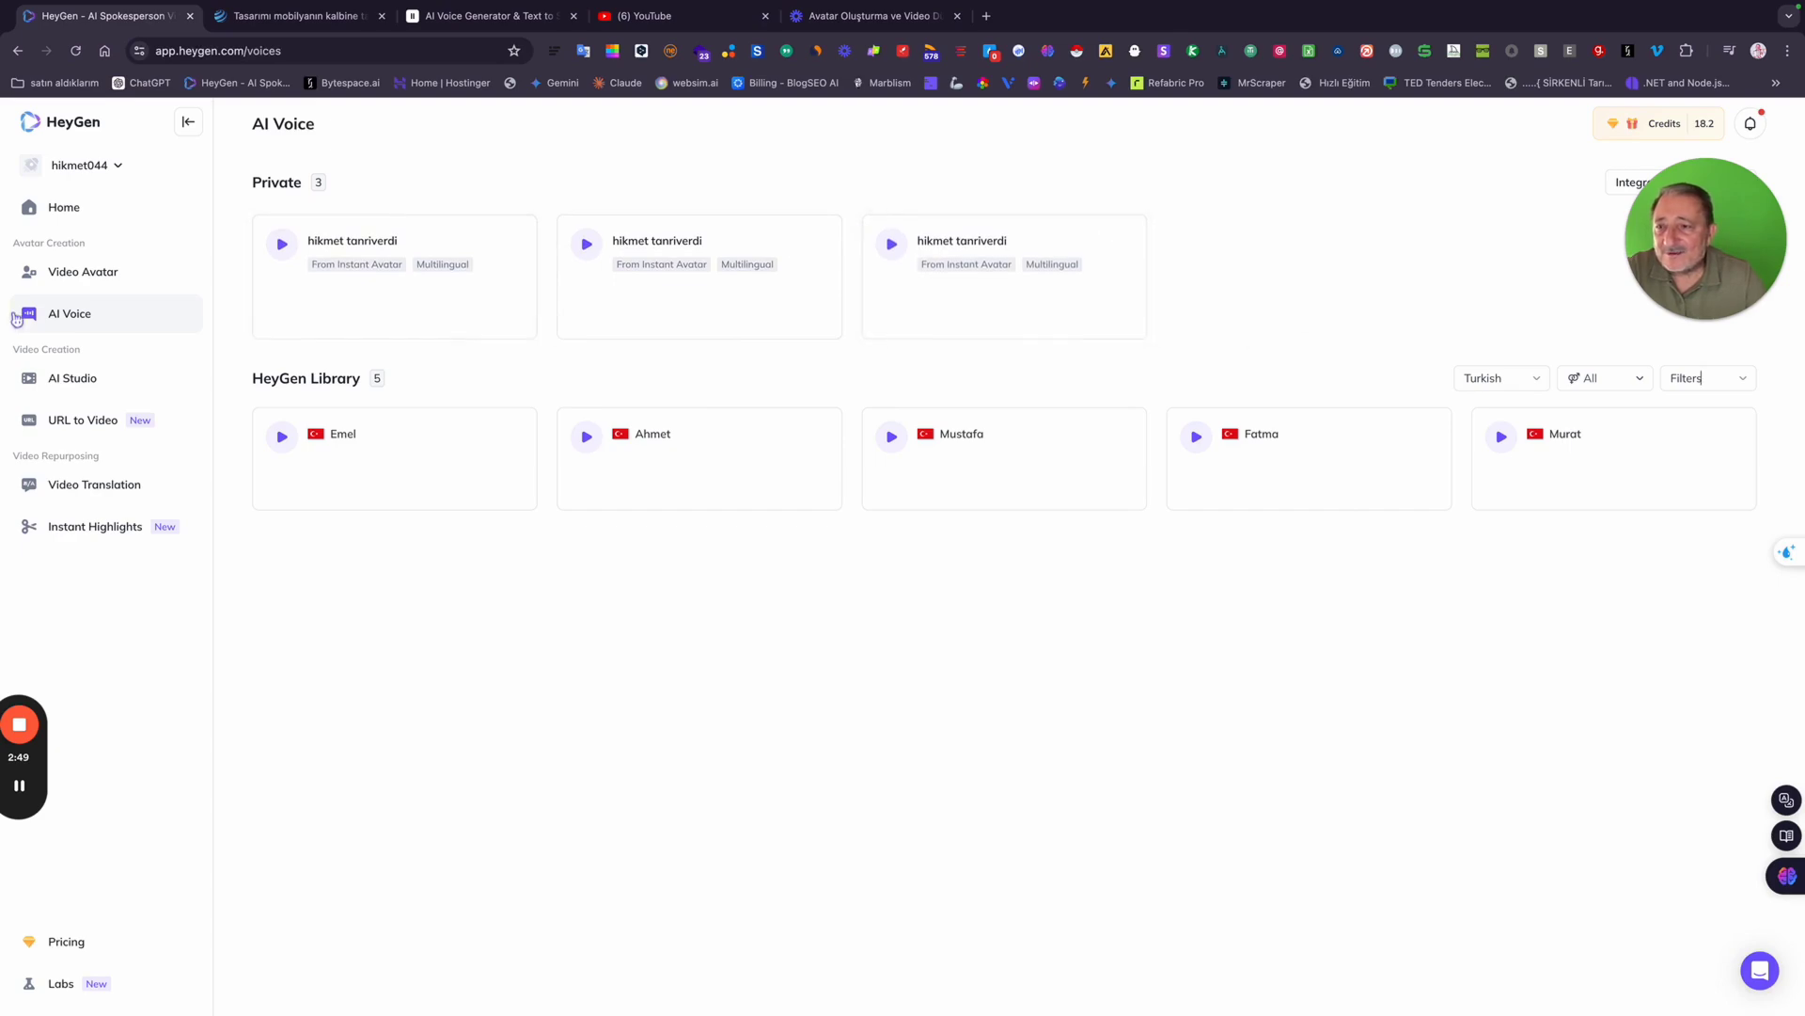
Browse the HeyGen Library of video templates for all use cases in AI Studio.
{"action": "left_click", "coordinate": [94, 386]}
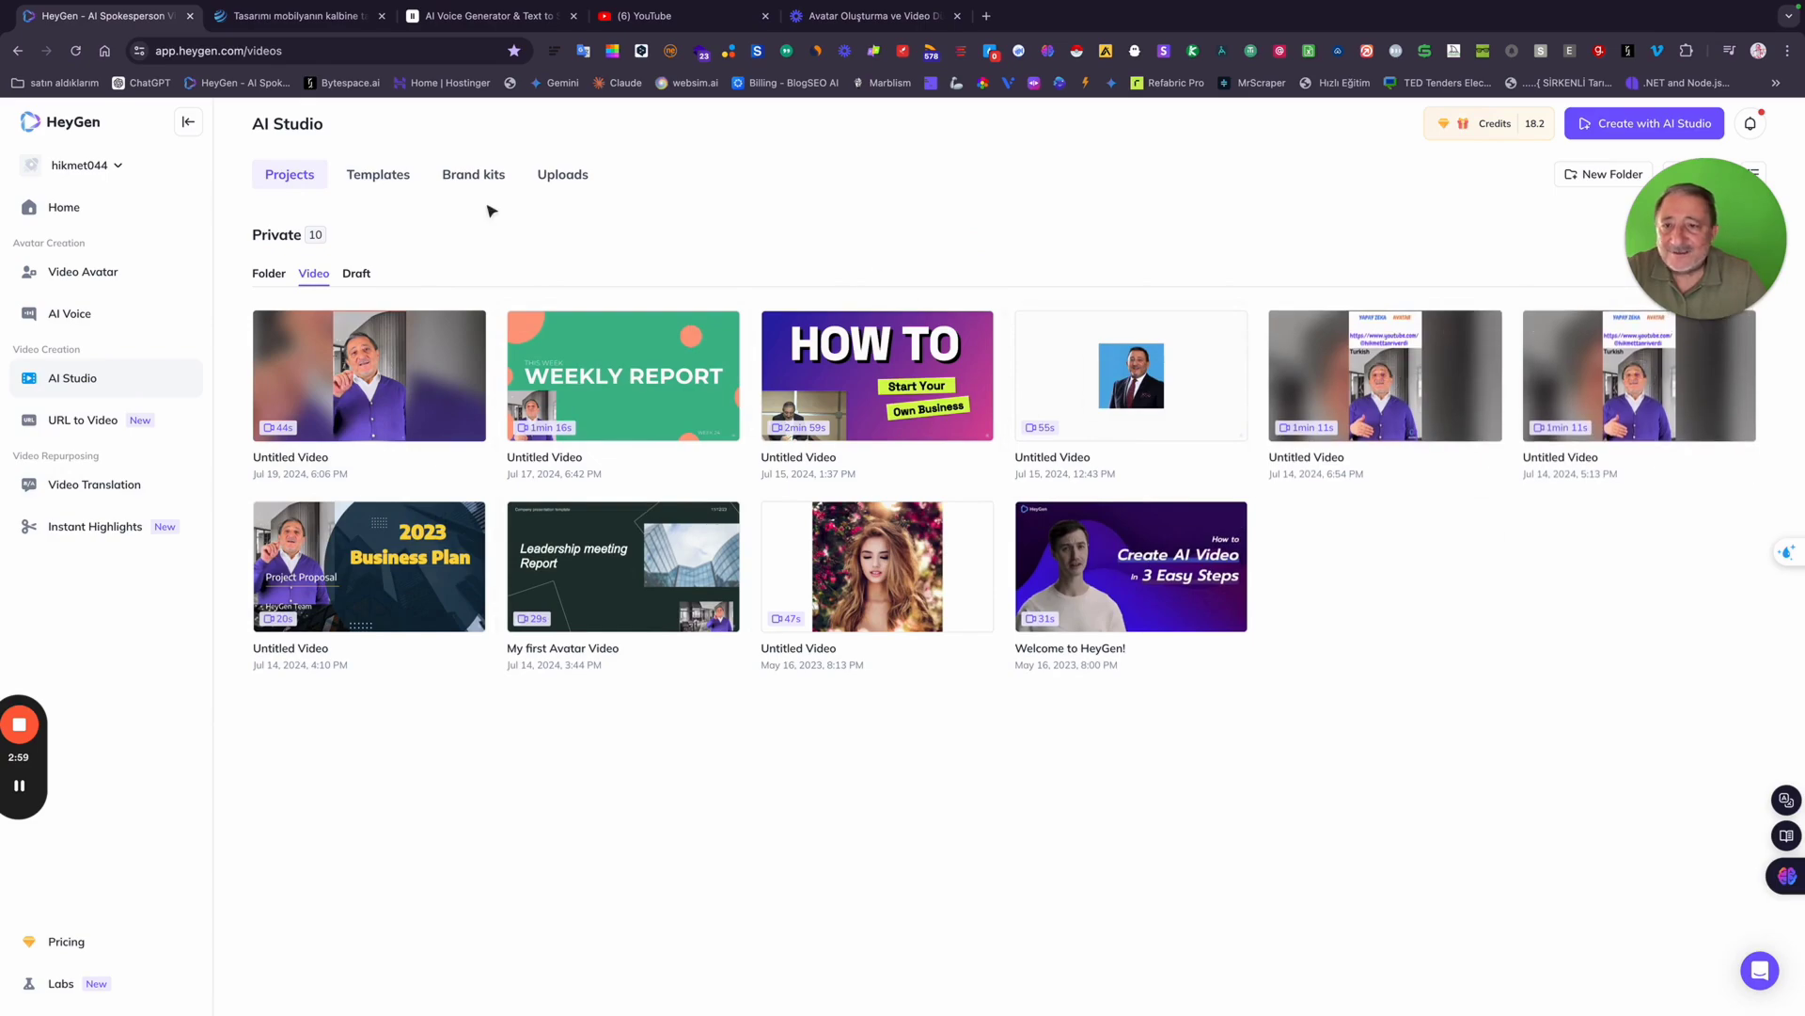
{"action": "left_click", "coordinate": [380, 176]}
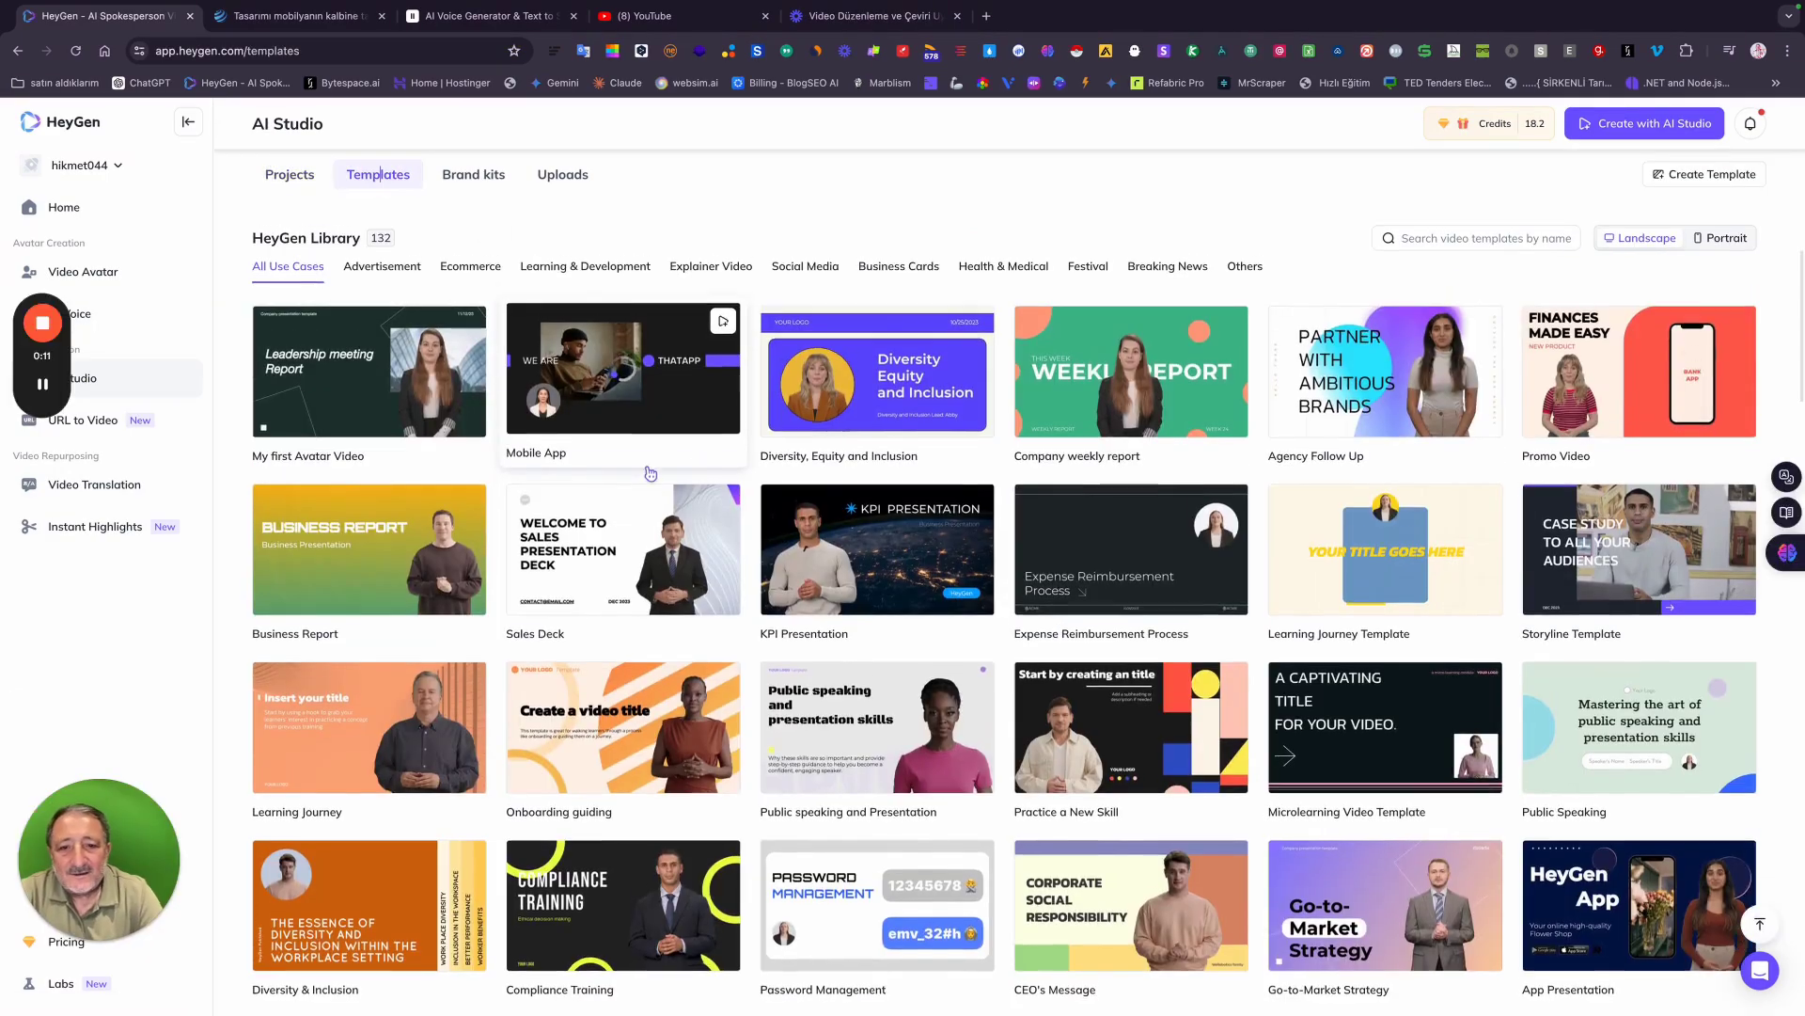
{"action": "scroll", "coordinate": [1191, 616], "scroll_direction": "down", "scroll_amount": 5}
{"action": "scroll", "coordinate": [1190, 616], "scroll_direction": "down", "scroll_amount": 9}
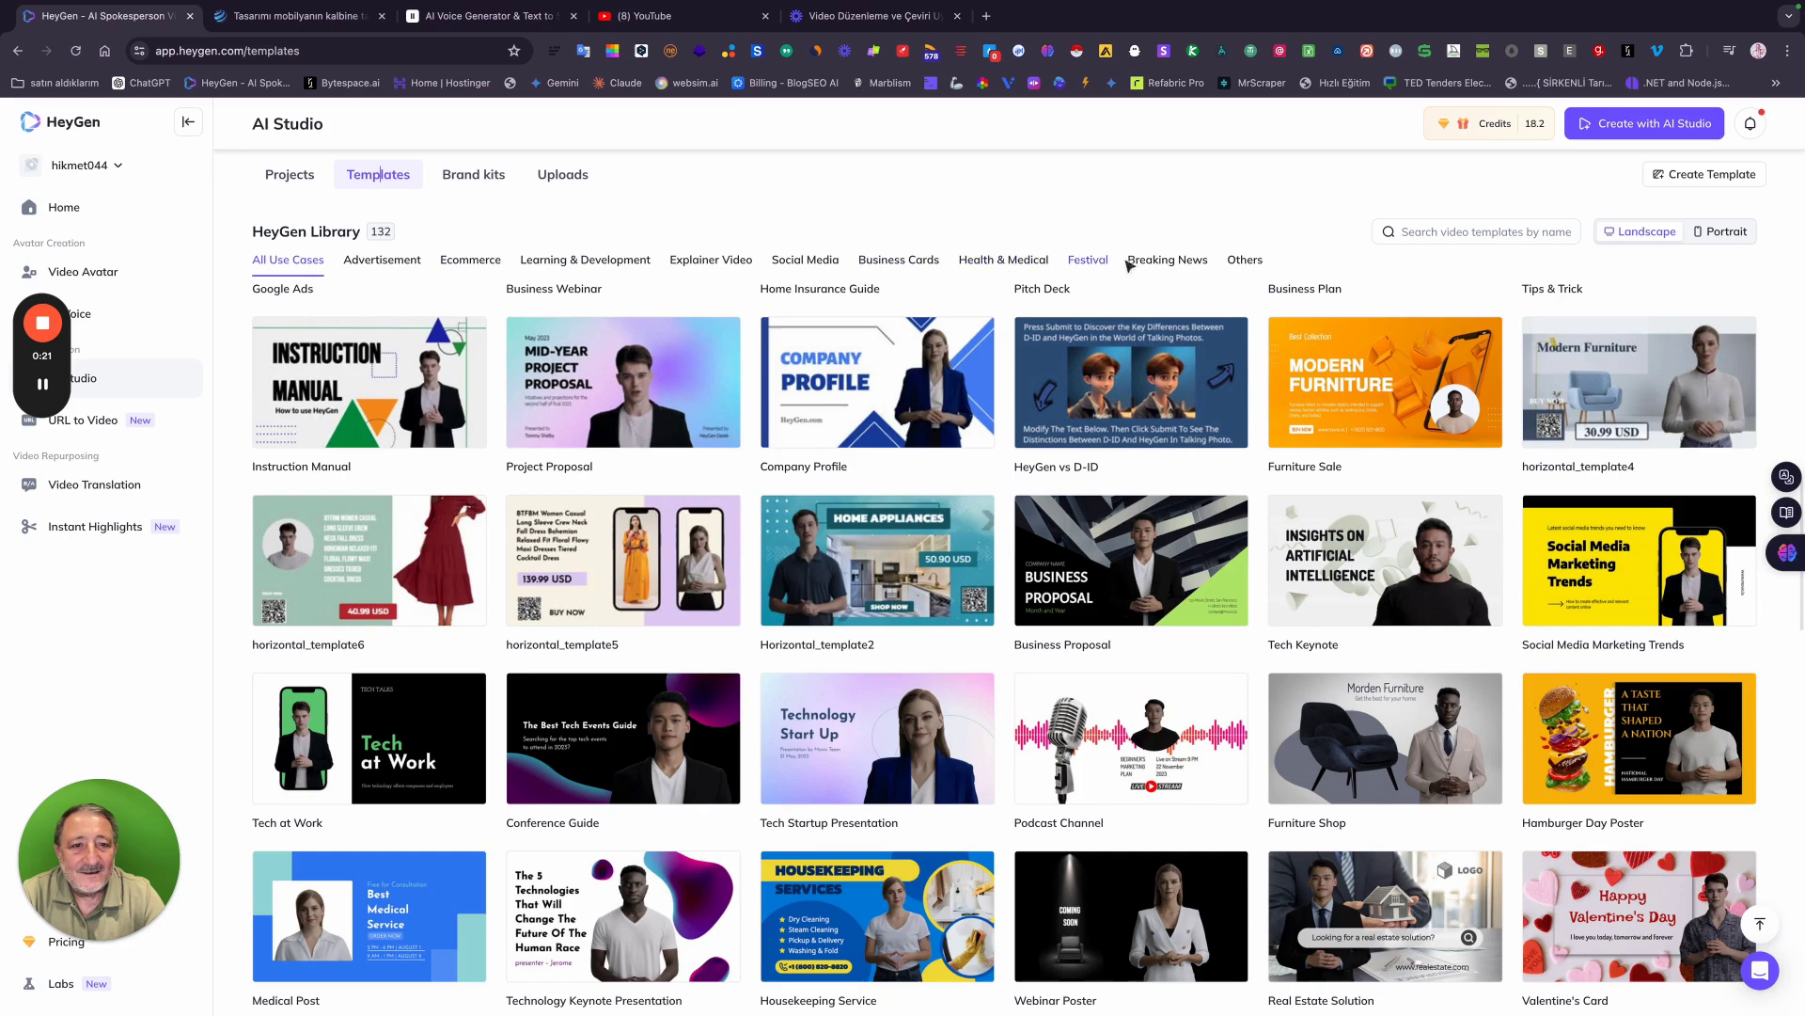
Show the Breaking News templates and preview the News Studio template, closing the preview after it plays.
{"action": "left_click", "coordinate": [1174, 267]}
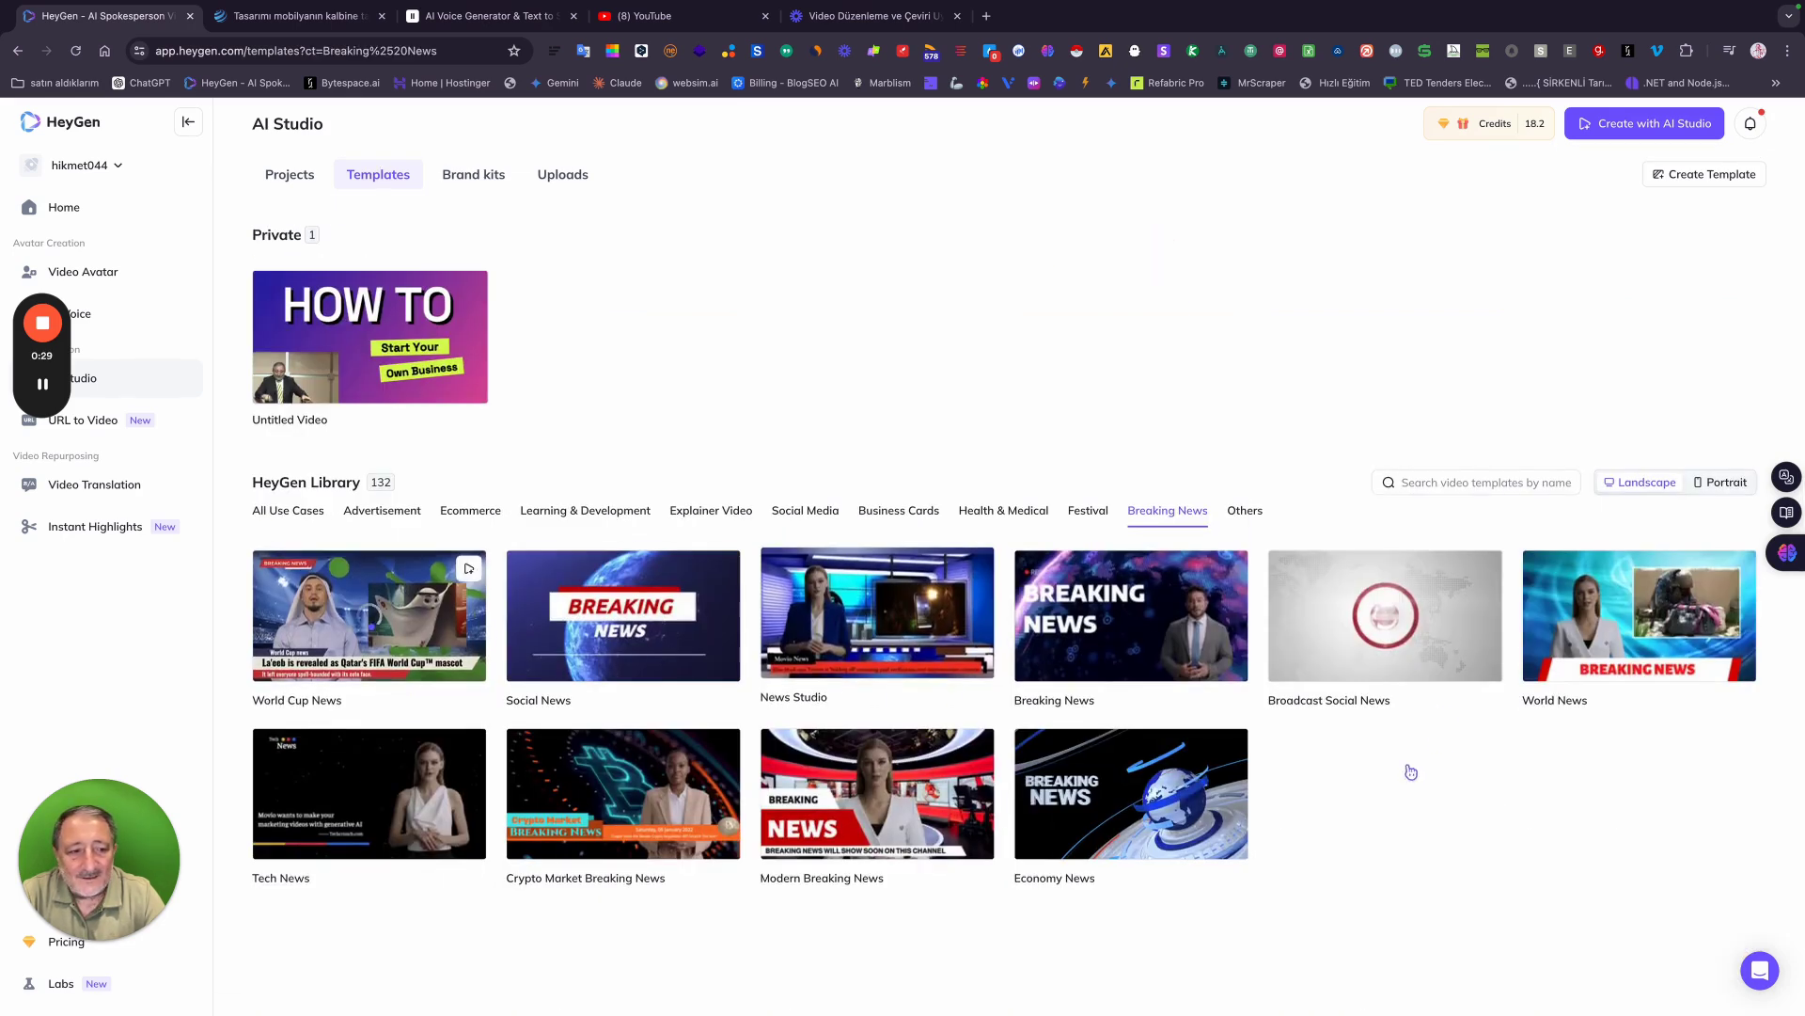
{"action": "left_click", "coordinate": [880, 623]}
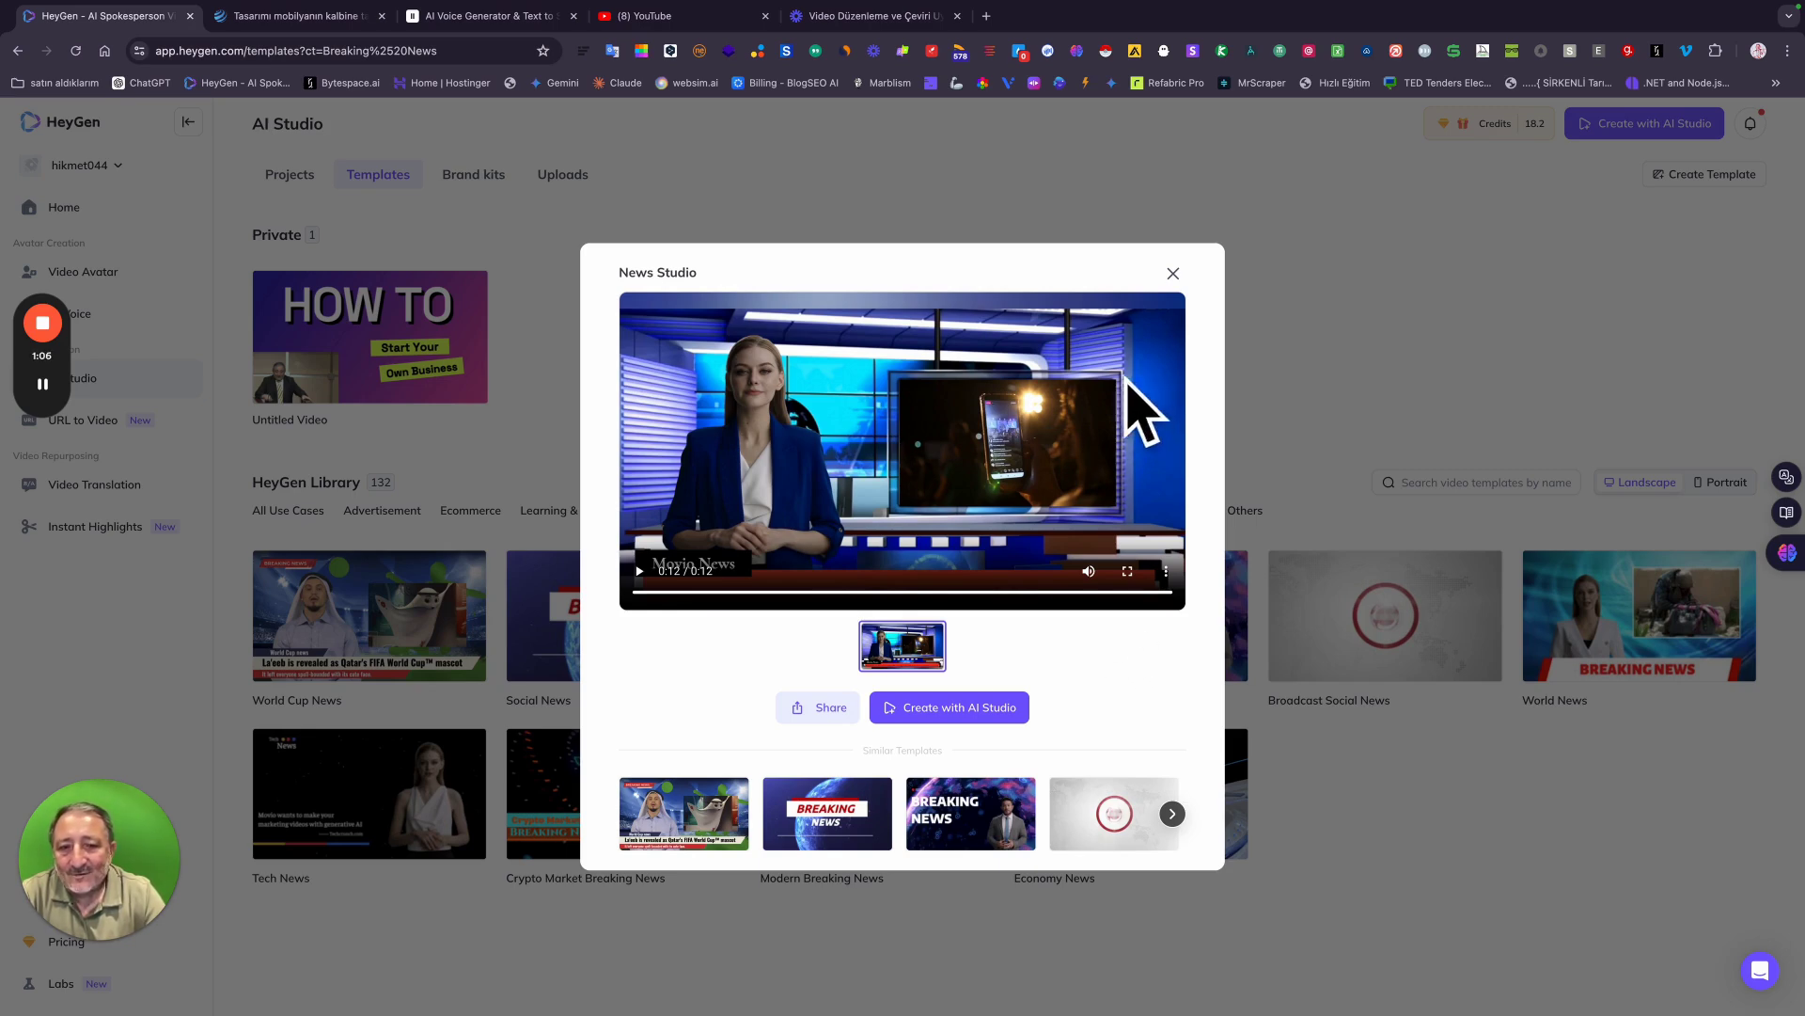
{"action": "left_click", "coordinate": [1173, 274]}
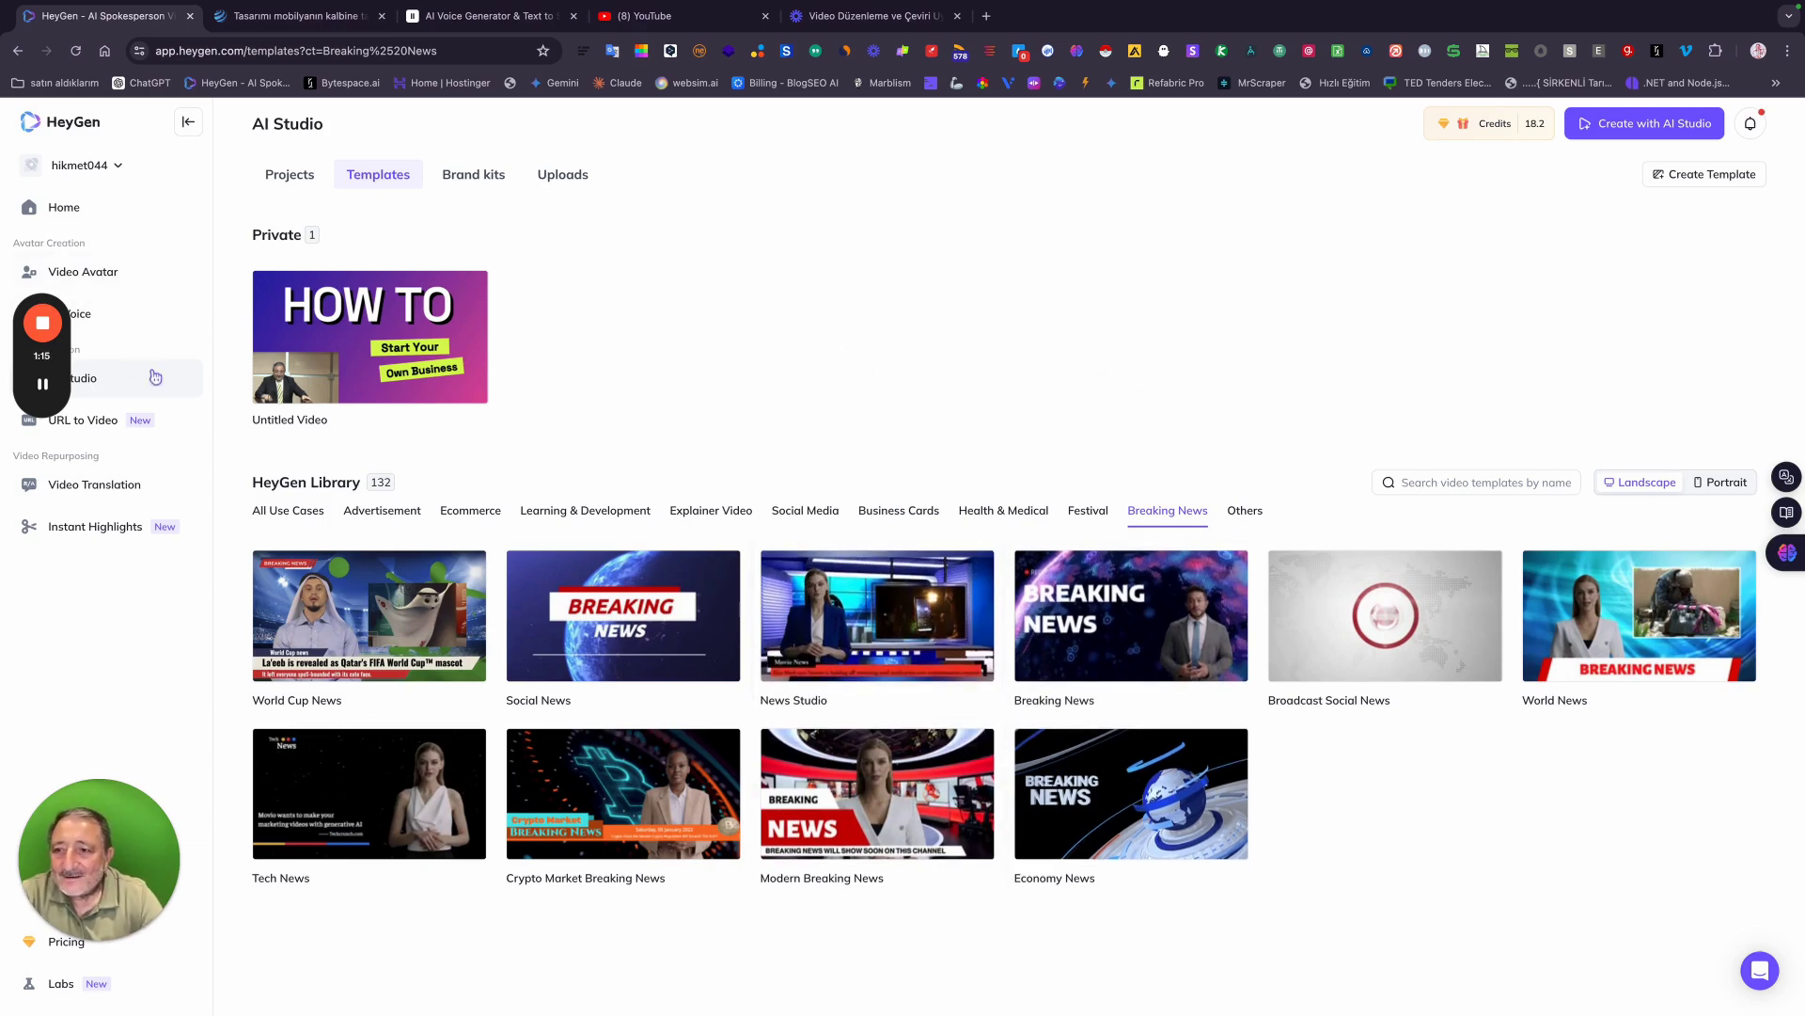
View the URL to Video section and open the Fujifilm GFX 100S_0 community video.
{"action": "right_click", "coordinate": [103, 425]}
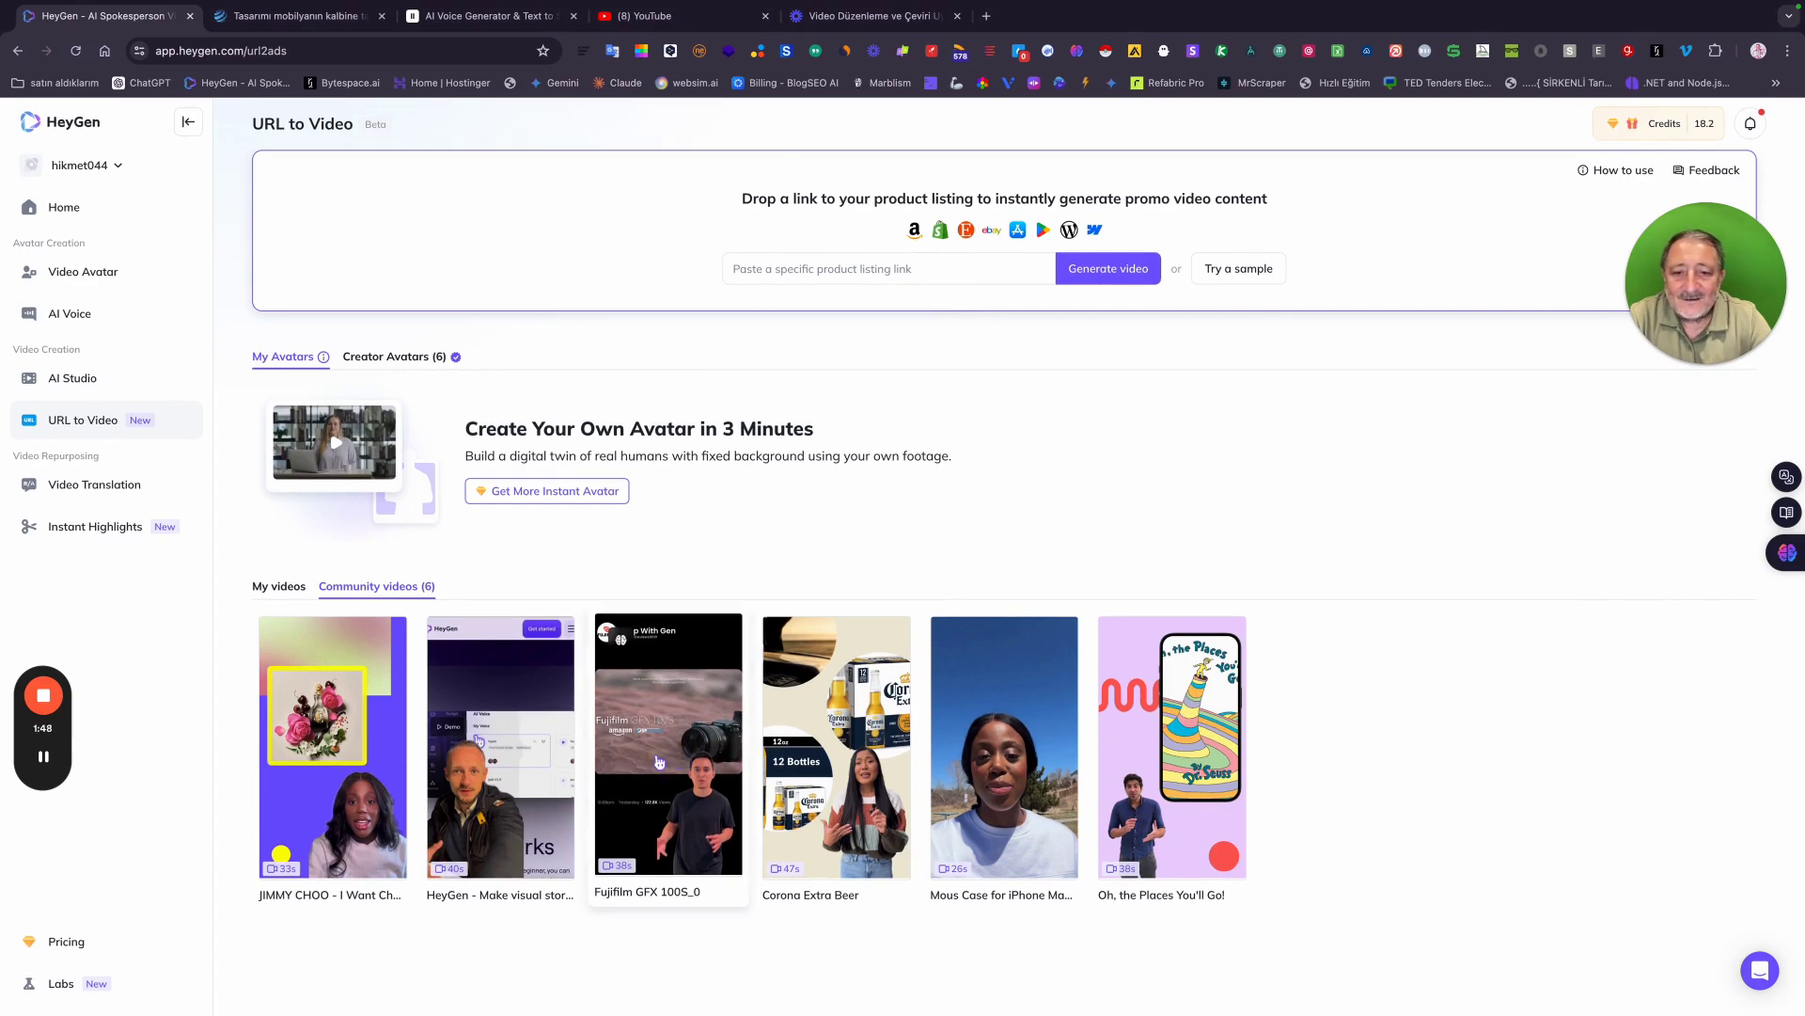
{"action": "left_click", "coordinate": [660, 761]}
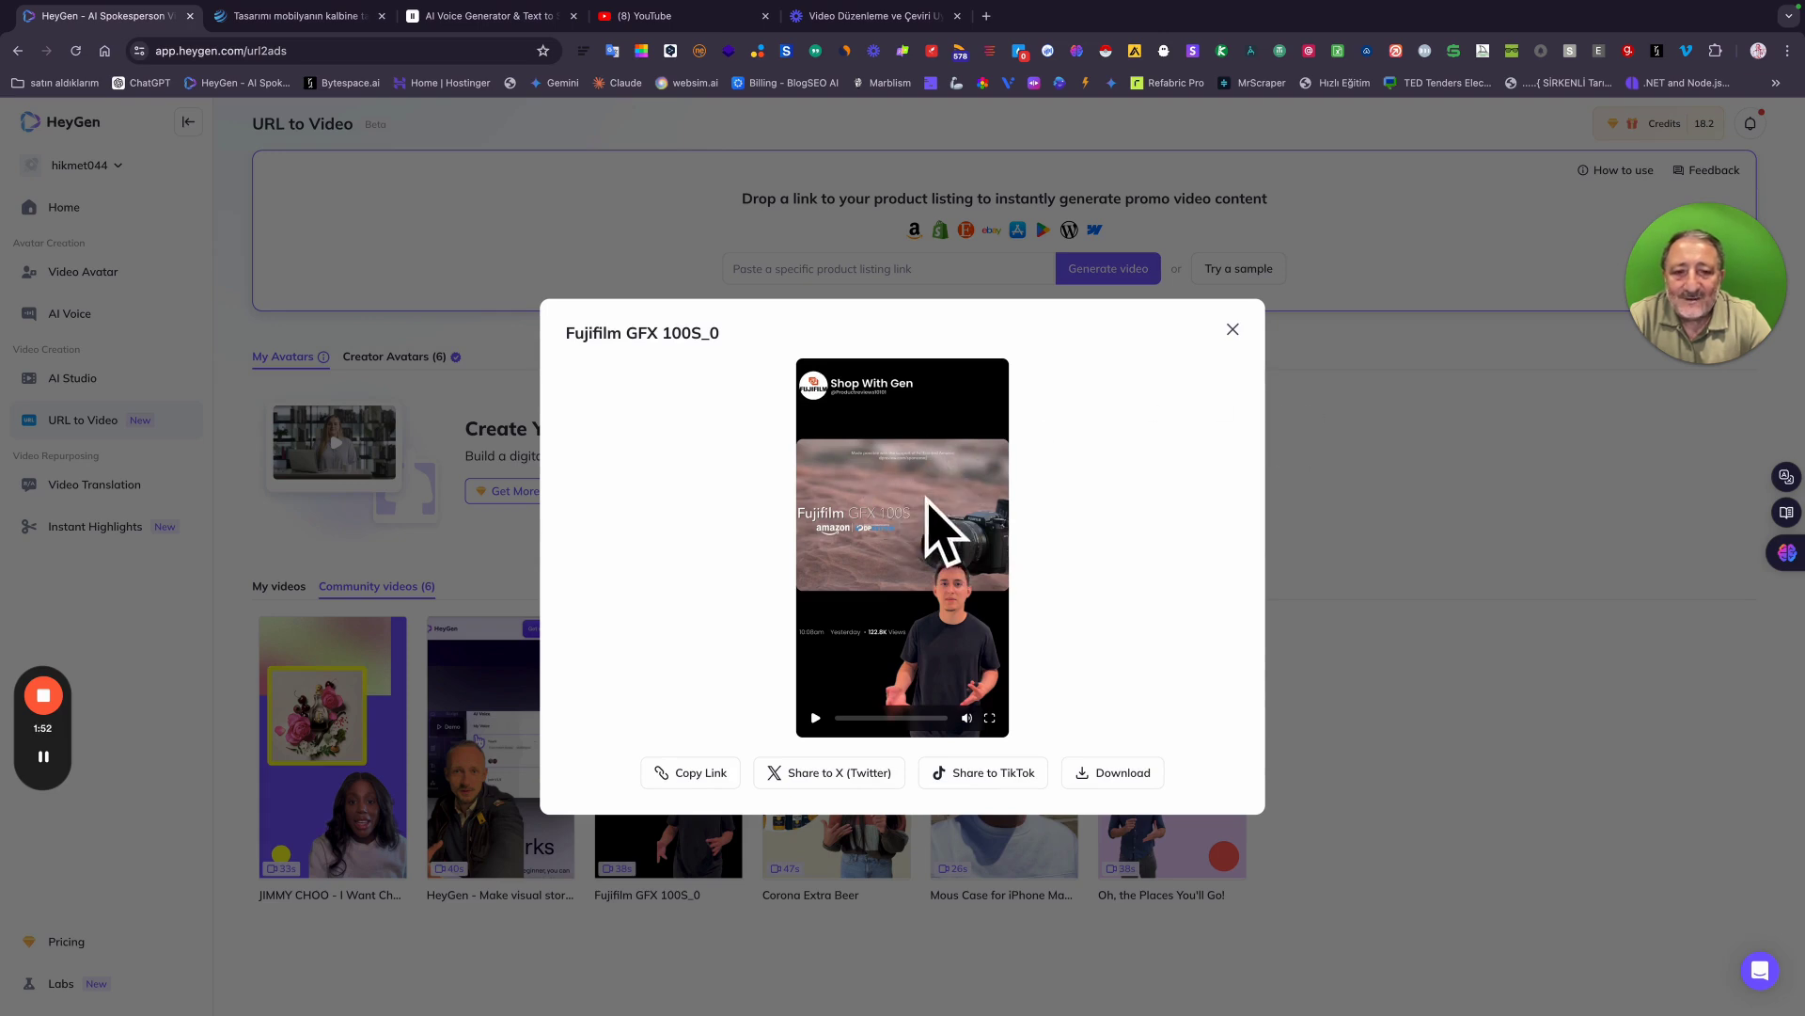
Play the Fujifilm GFX 100S_0 community video and close its preview.
{"action": "left_click", "coordinate": [815, 719]}
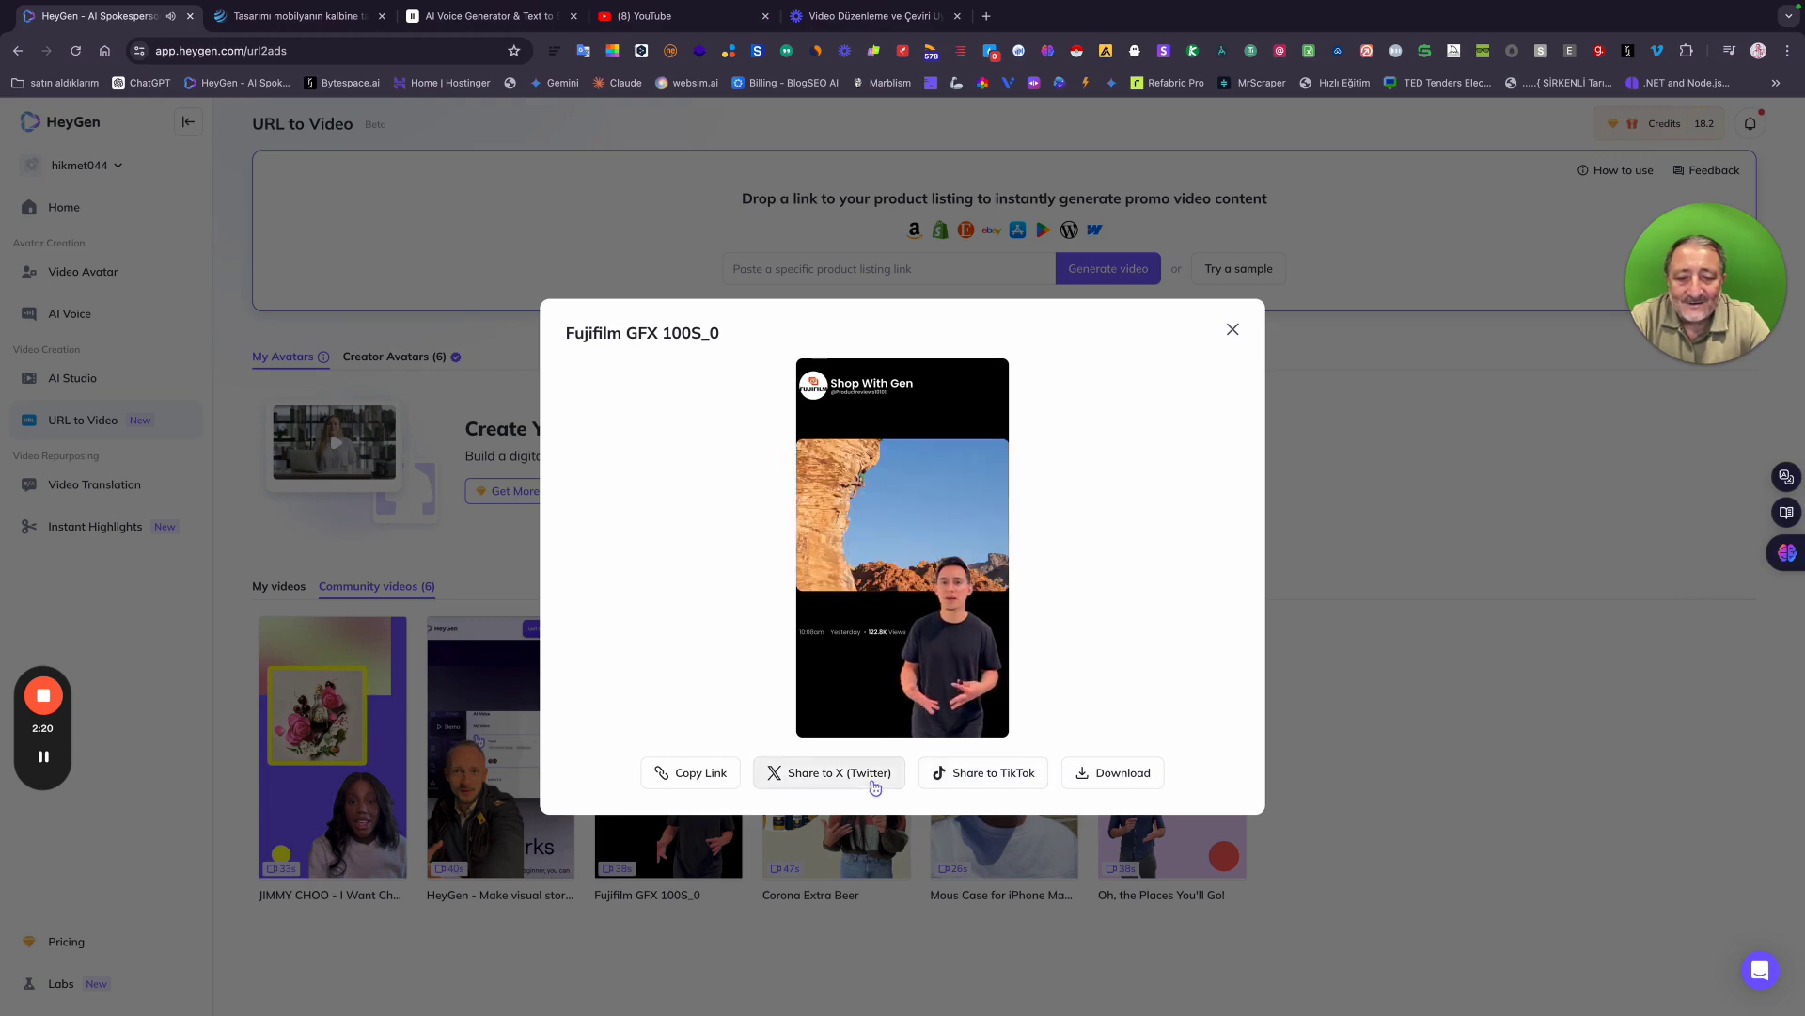
{"action": "left_click", "coordinate": [1231, 329]}
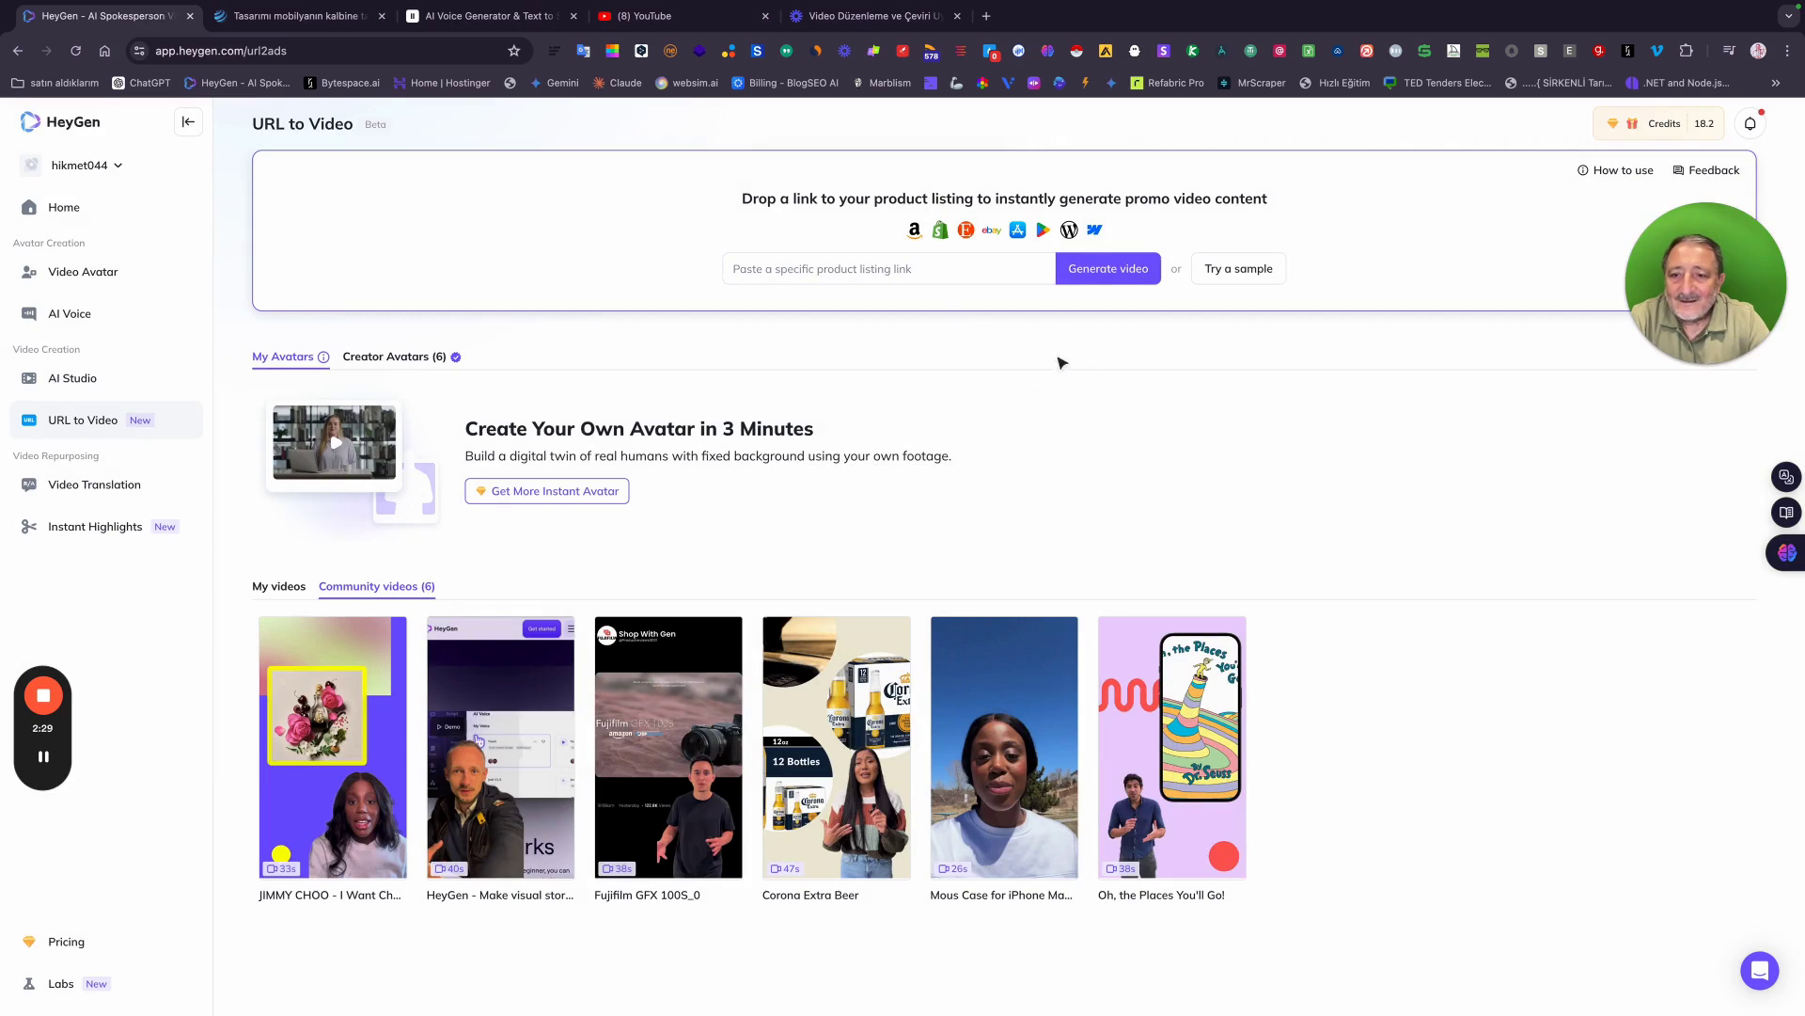
View the Video Translation section, watch the existing English translated MP4 video, and return to the translation list.
{"action": "left_click", "coordinate": [92, 486]}
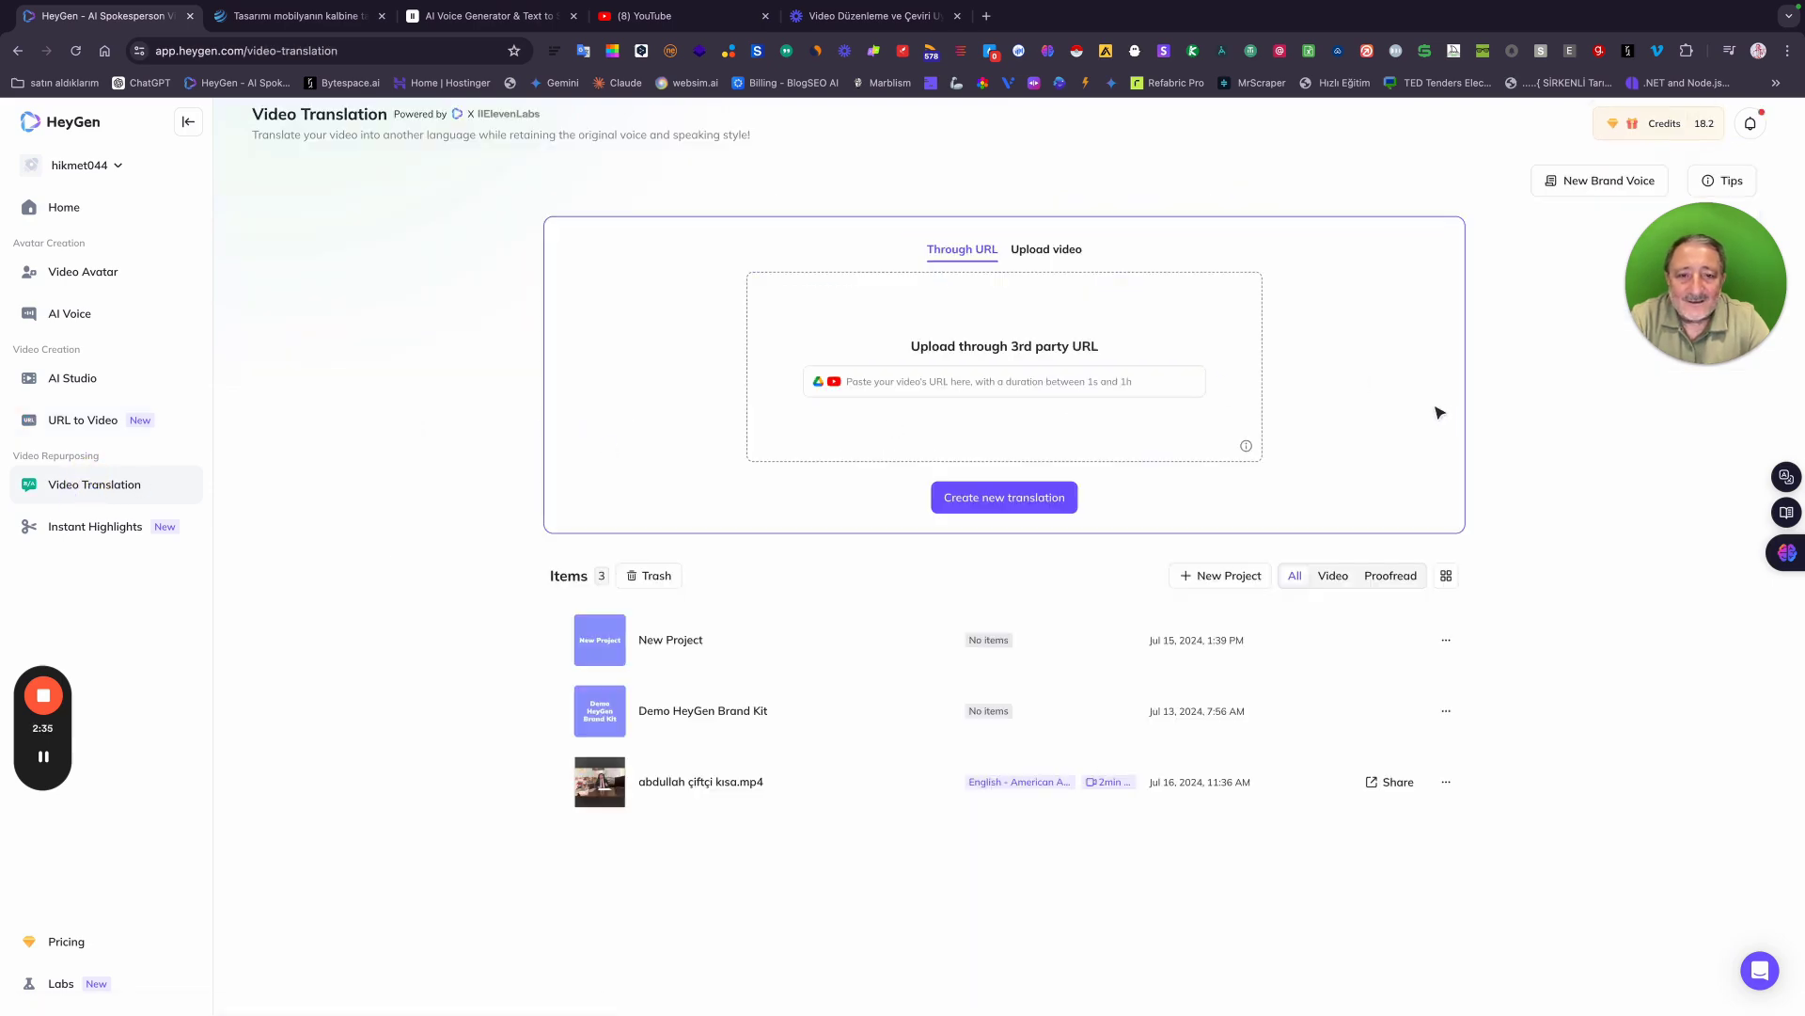
{"action": "left_click", "coordinate": [853, 380]}
{"action": "left_click", "coordinate": [609, 794]}
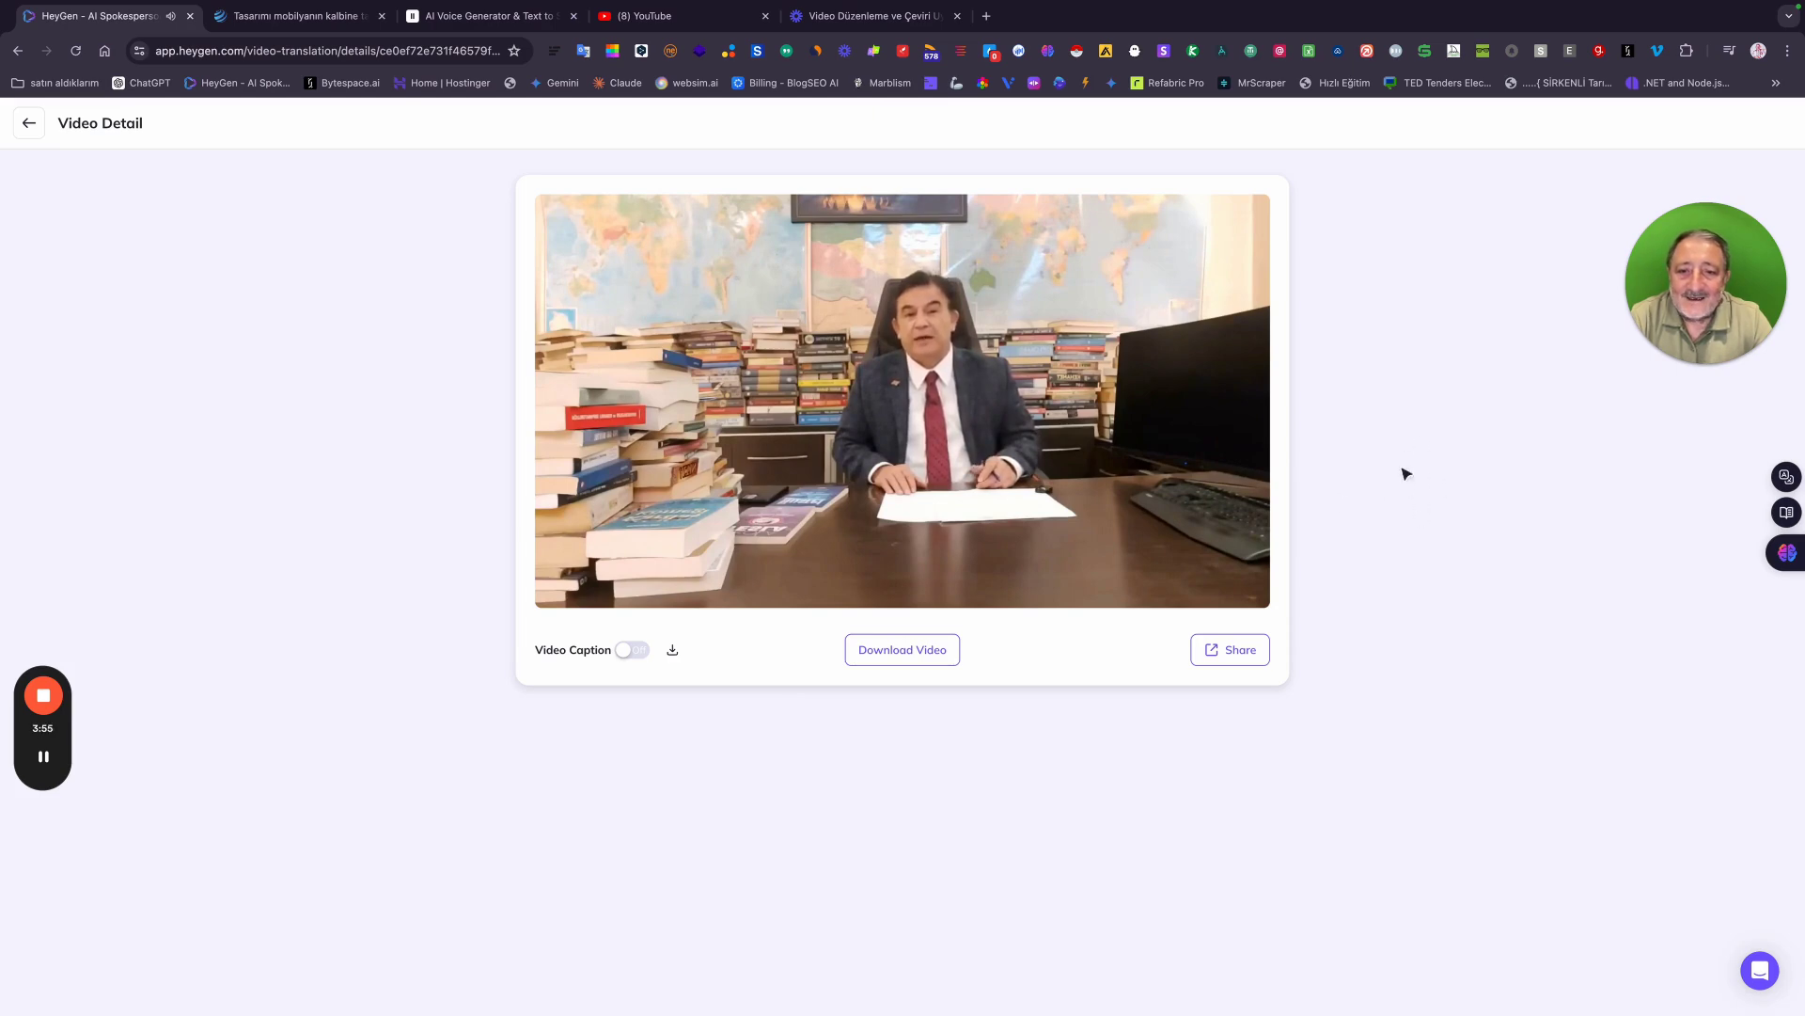
{"action": "mouse_move", "coordinate": [1127, 460]}
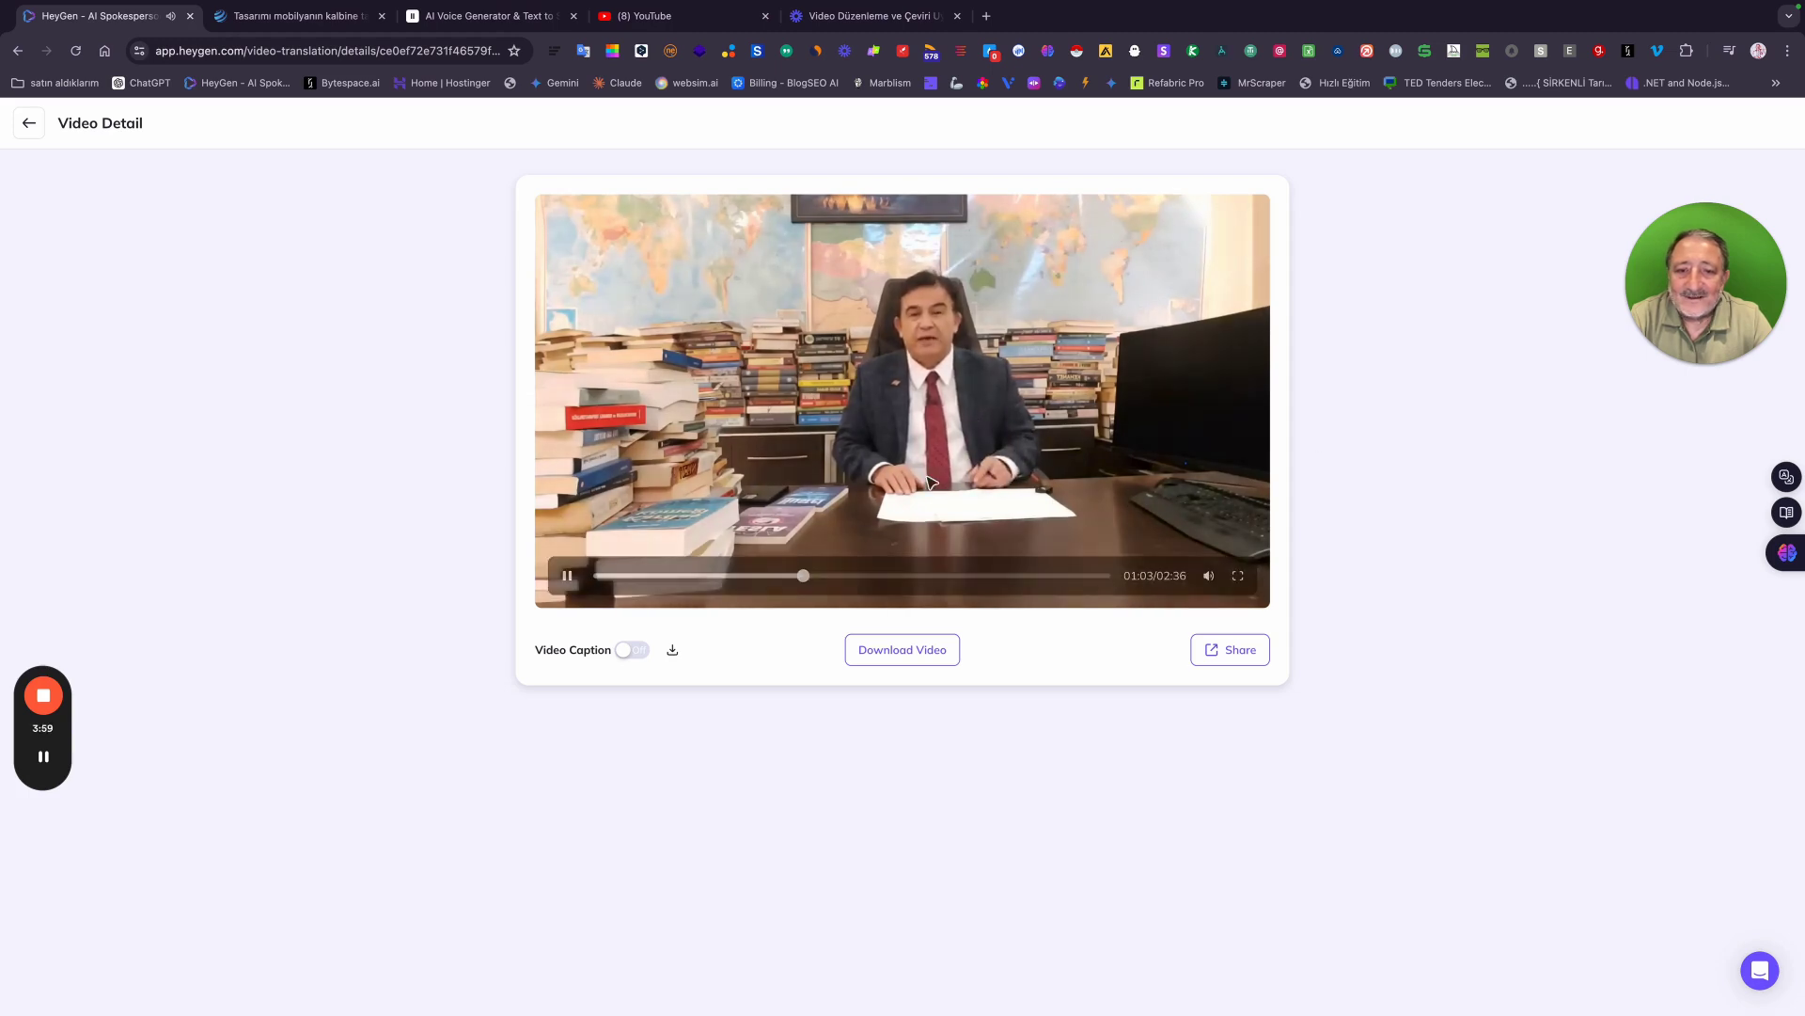
{"action": "left_click", "coordinate": [29, 124]}
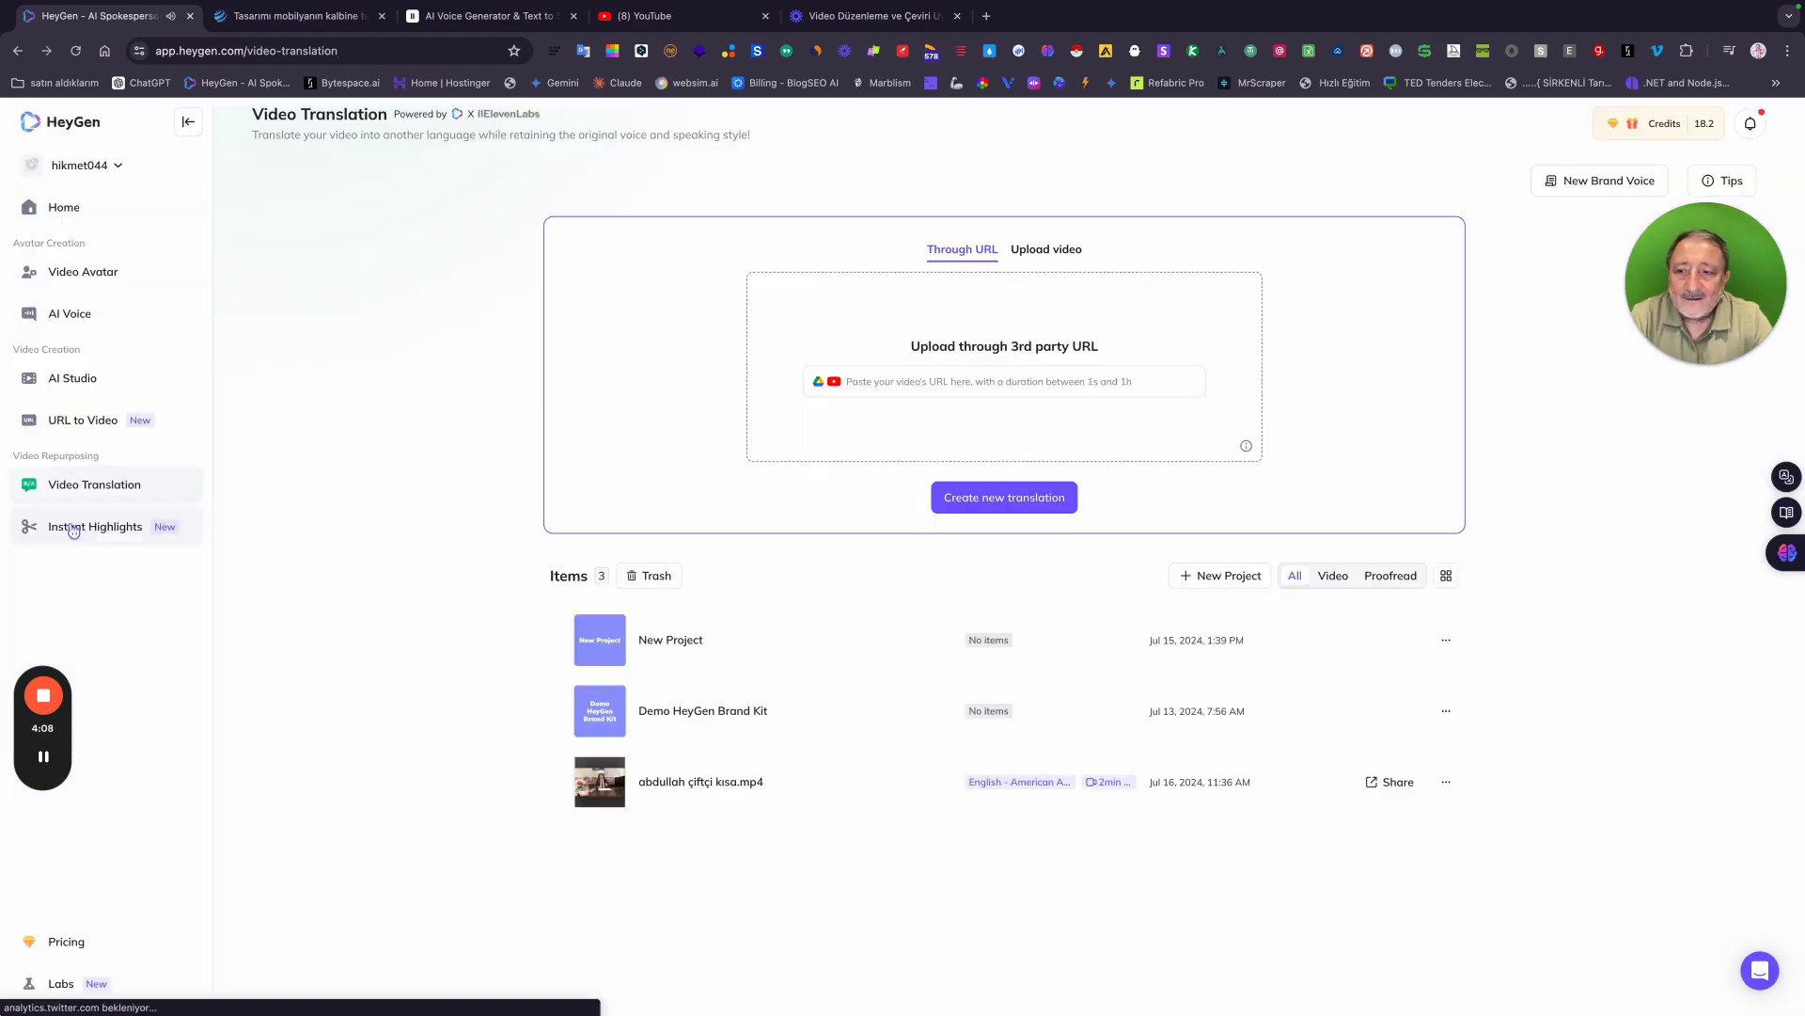
View the Instant Highlights section and the HeyGen Labs tools and integrations.
{"action": "left_click", "coordinate": [75, 529]}
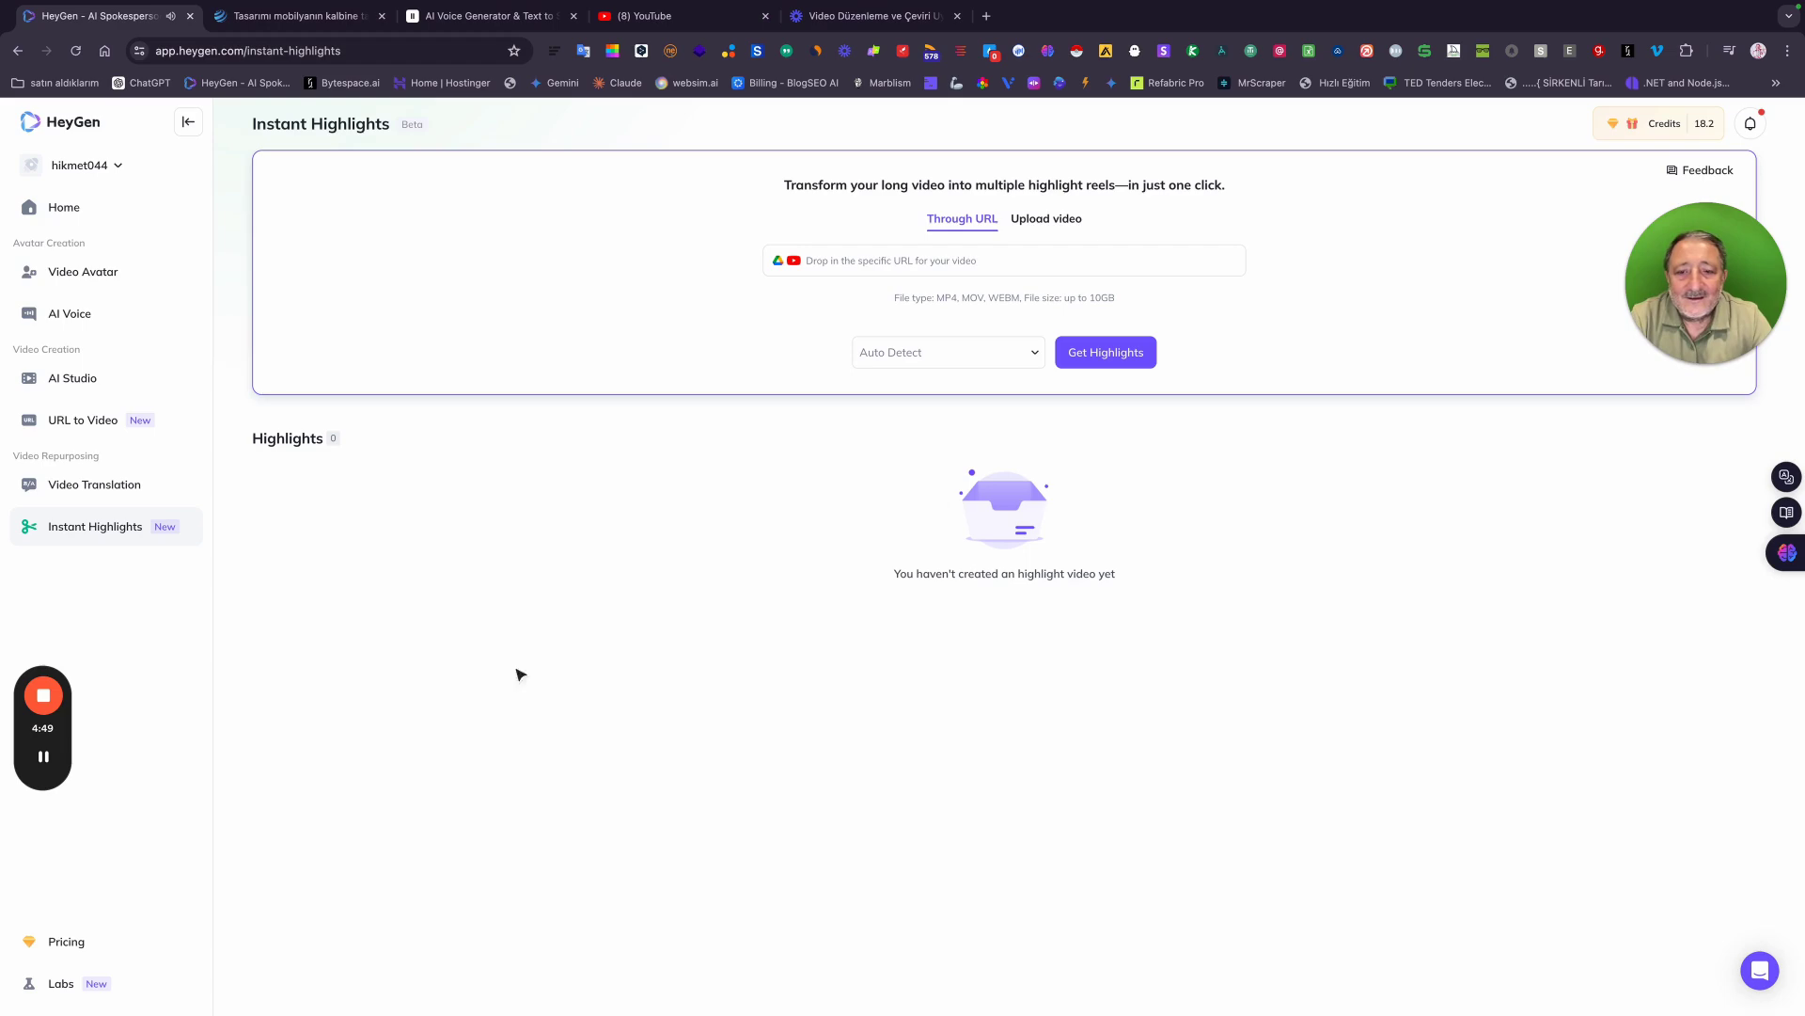
{"action": "left_click", "coordinate": [54, 987]}
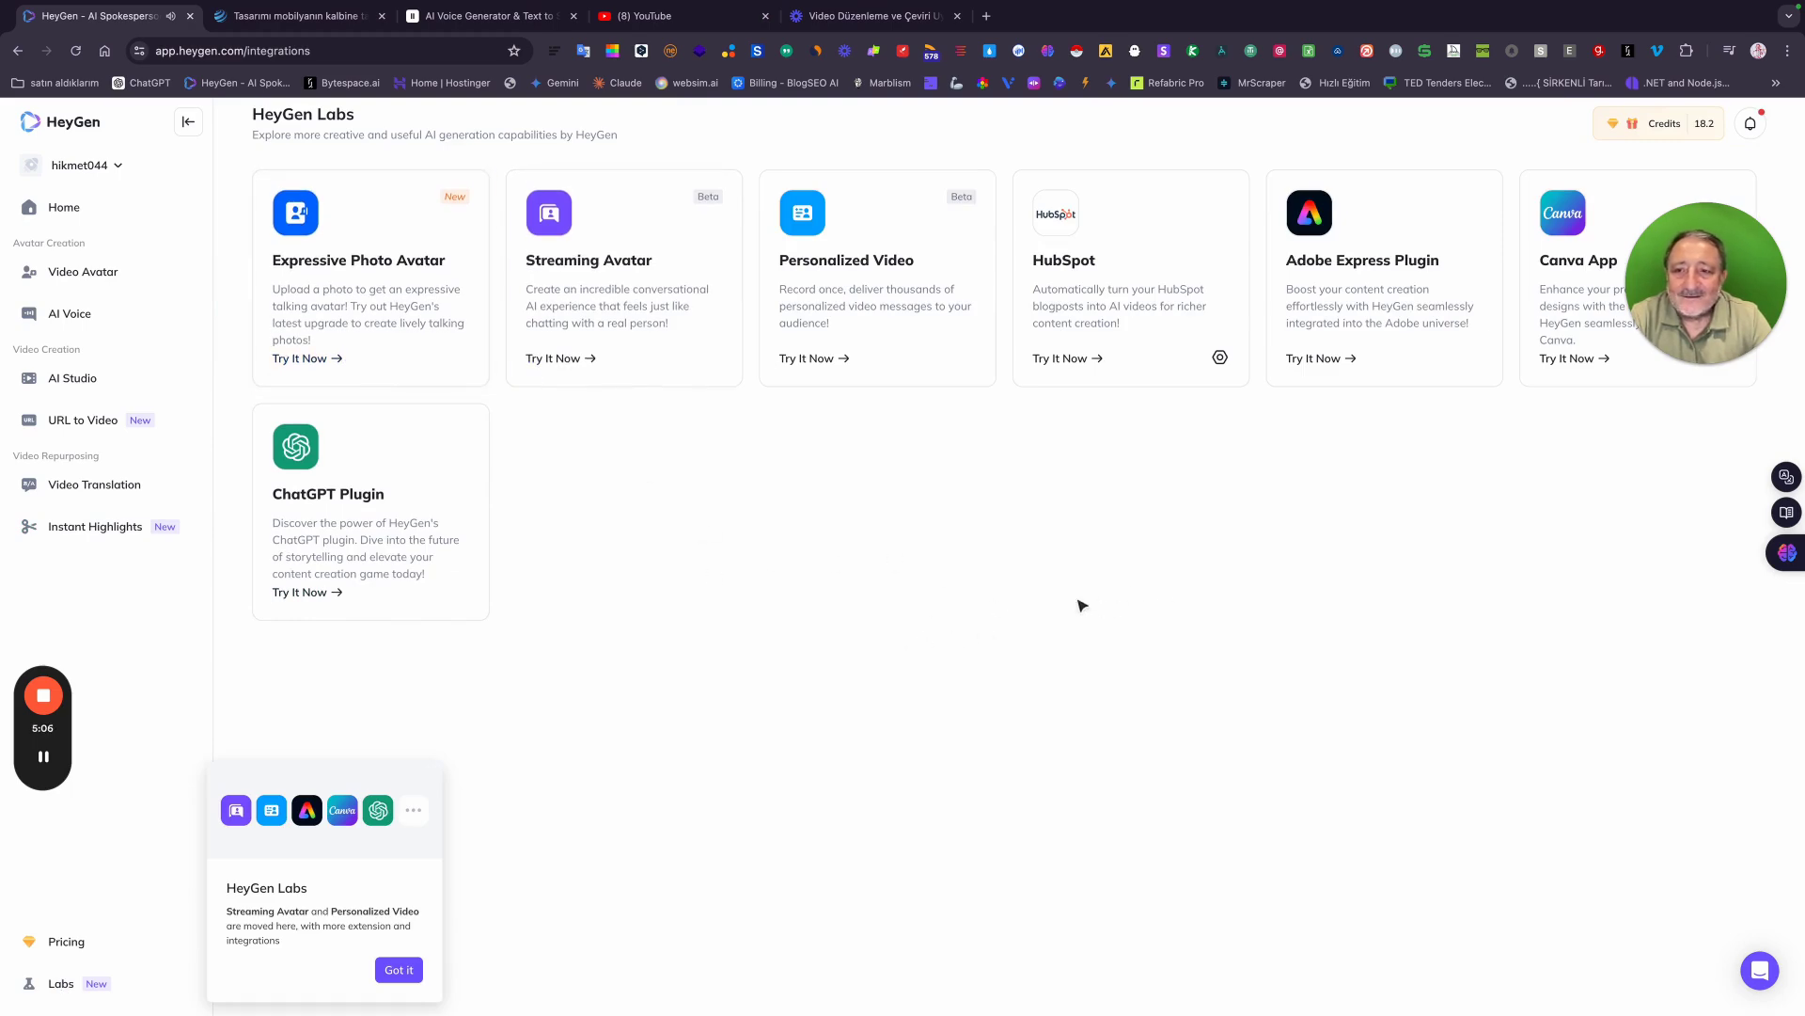
{"action": "mouse_move", "coordinate": [1652, 362]}
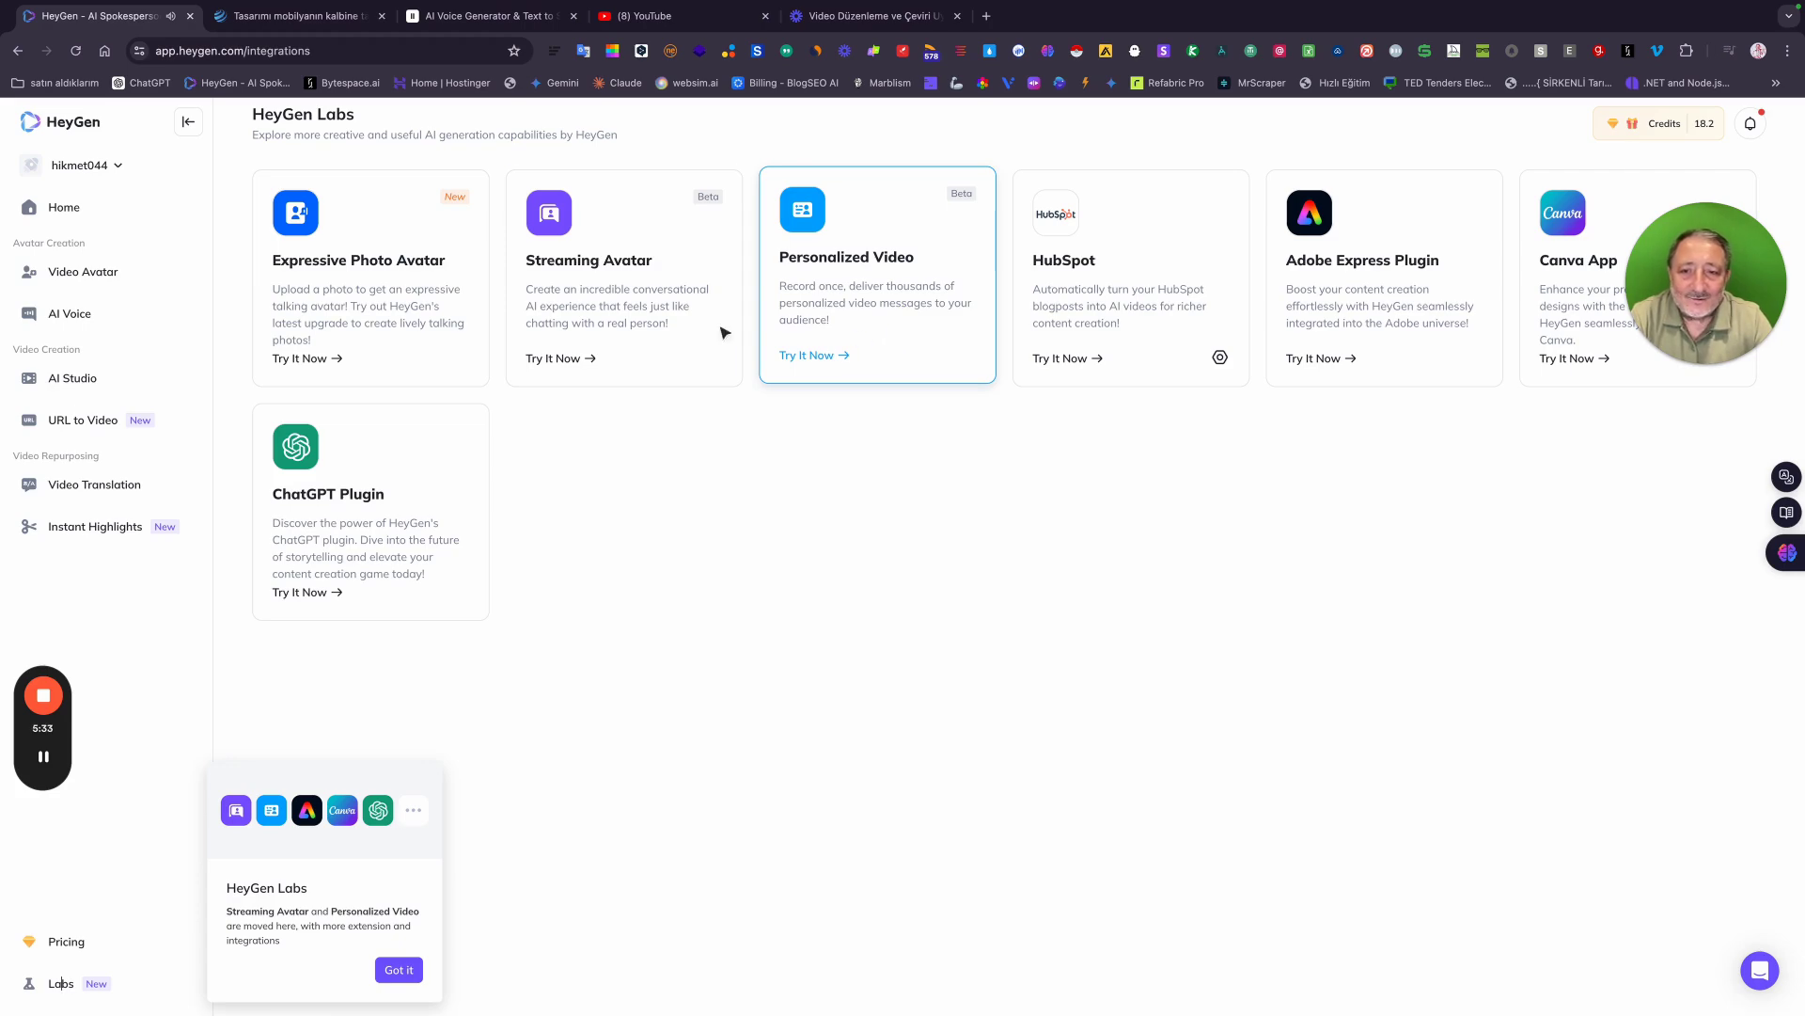
Open Streaming Avatar from HeyGen Labs and browse the ready-made HeyGen avatars available for streaming.
{"action": "left_click", "coordinate": [628, 311]}
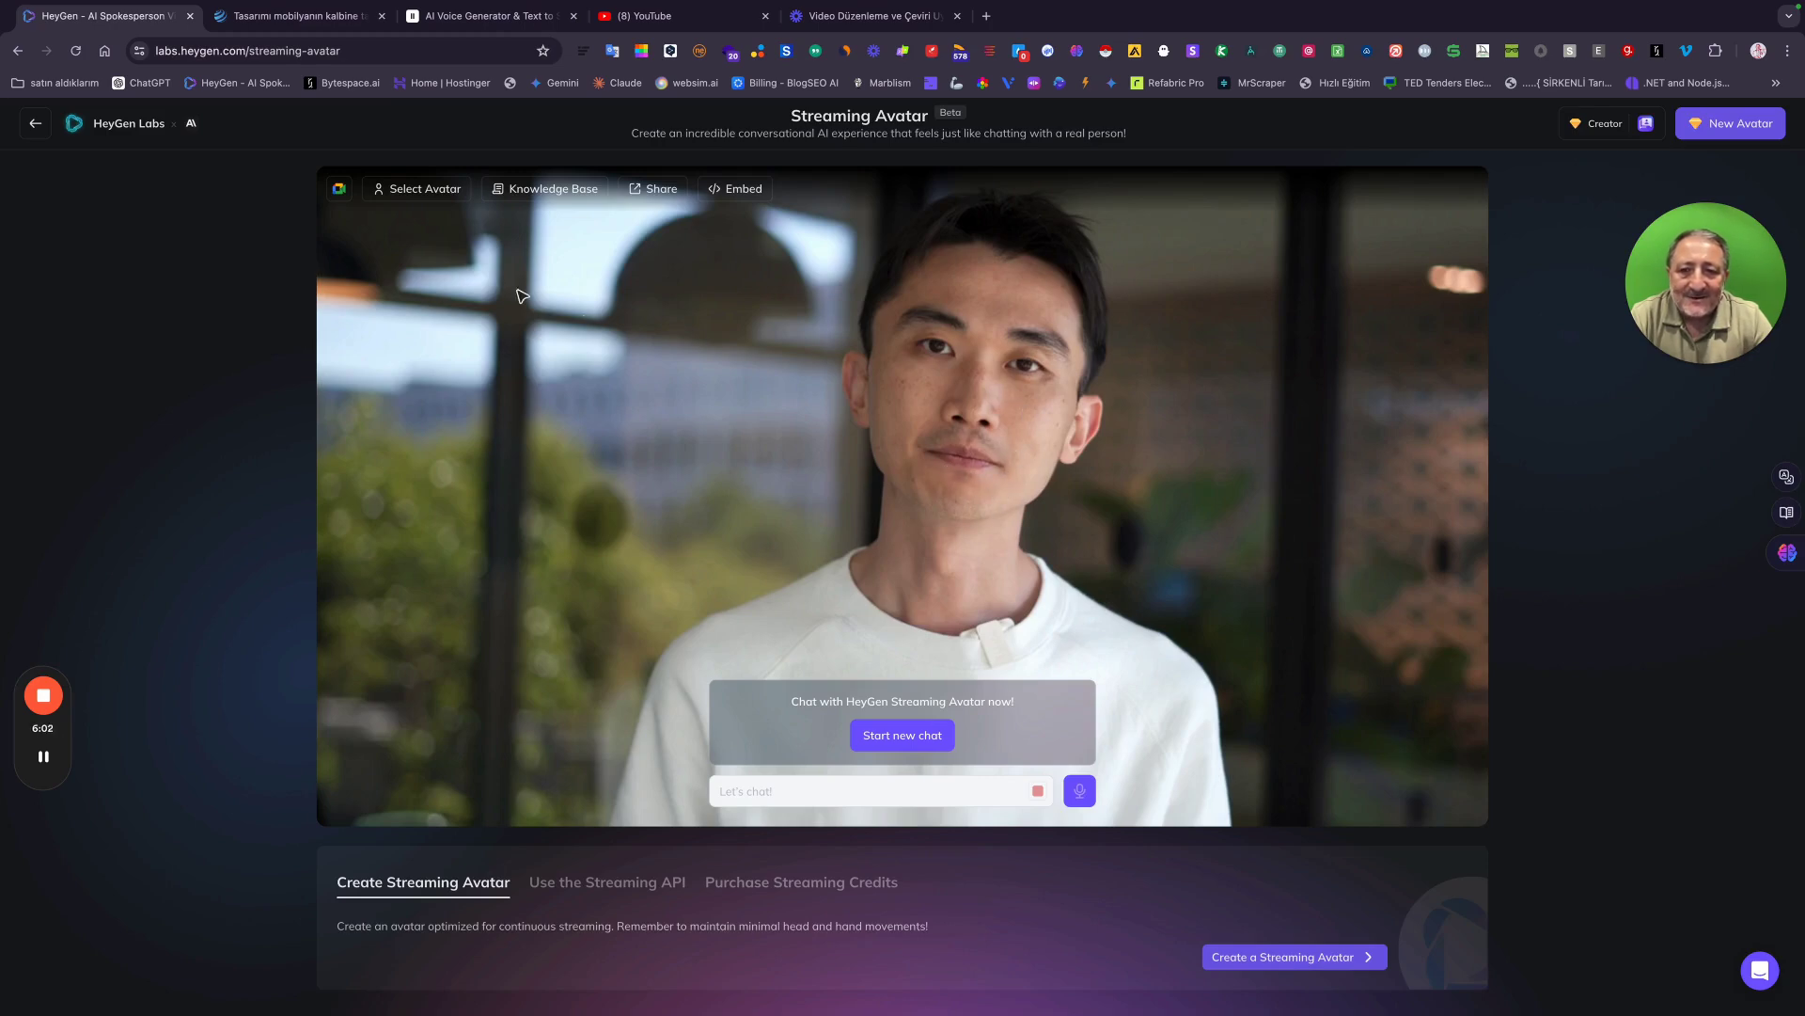
{"action": "left_click", "coordinate": [434, 193]}
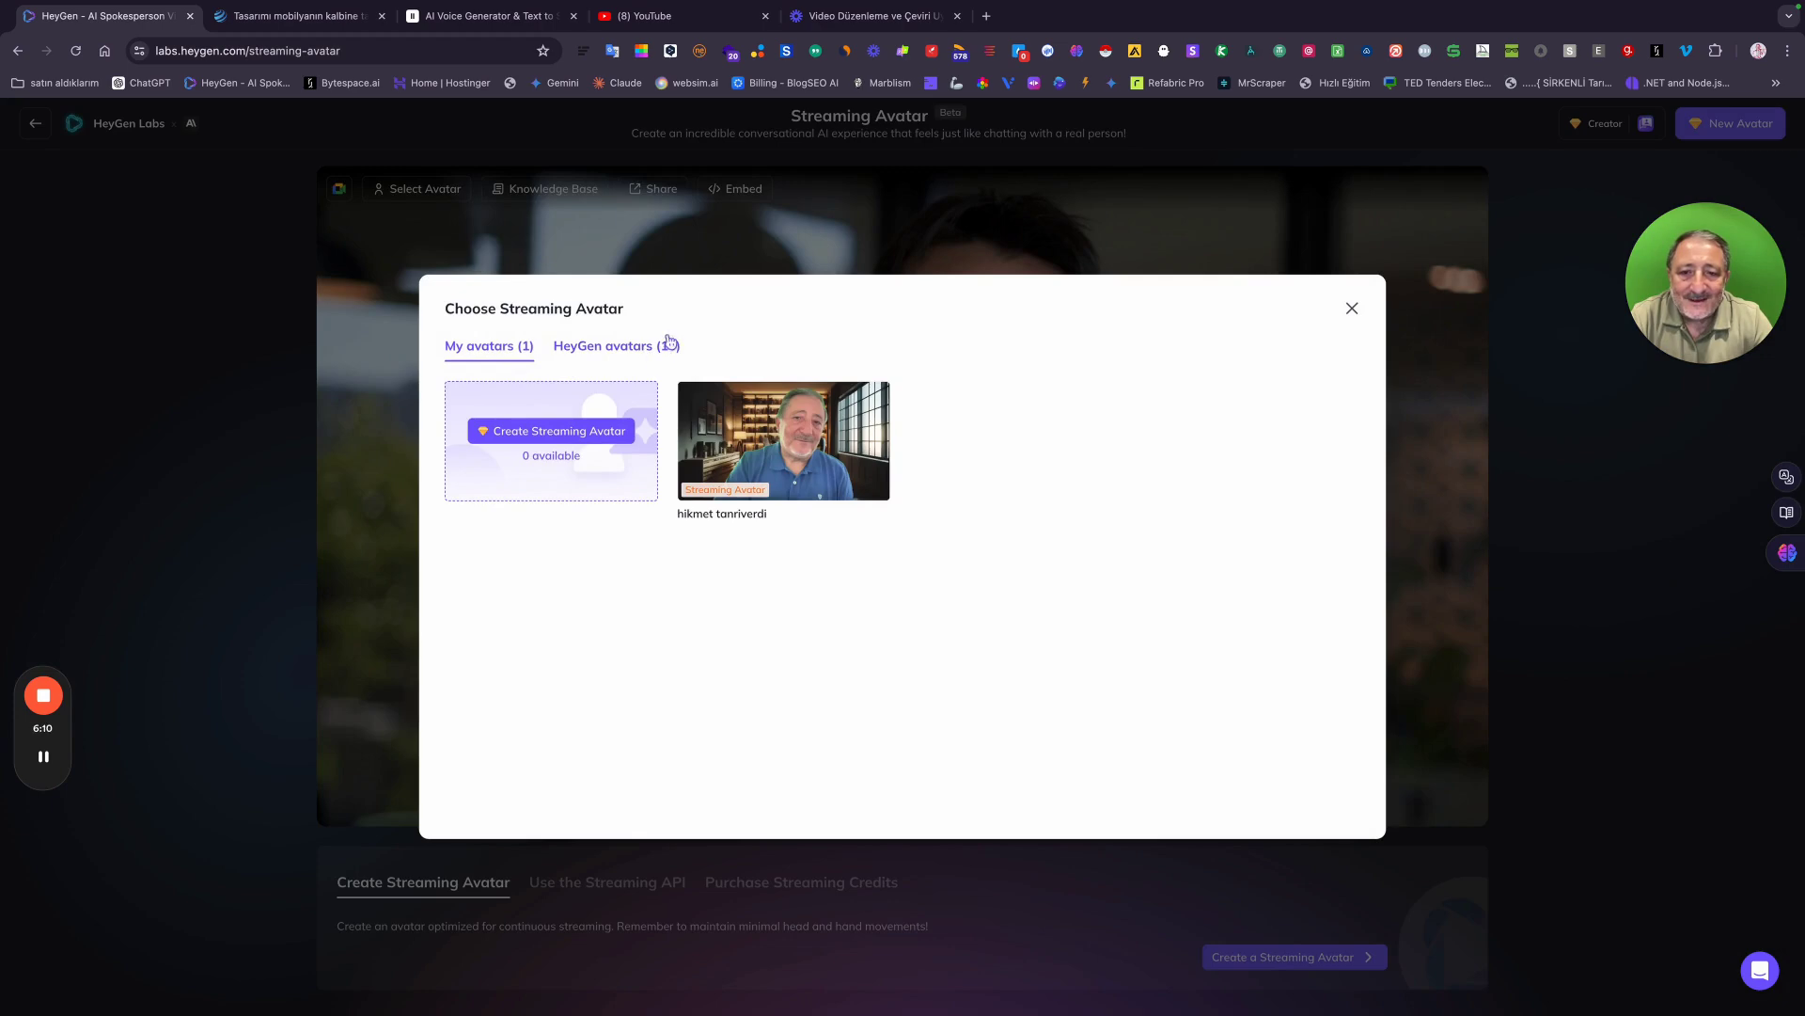
{"action": "left_click", "coordinate": [602, 347]}
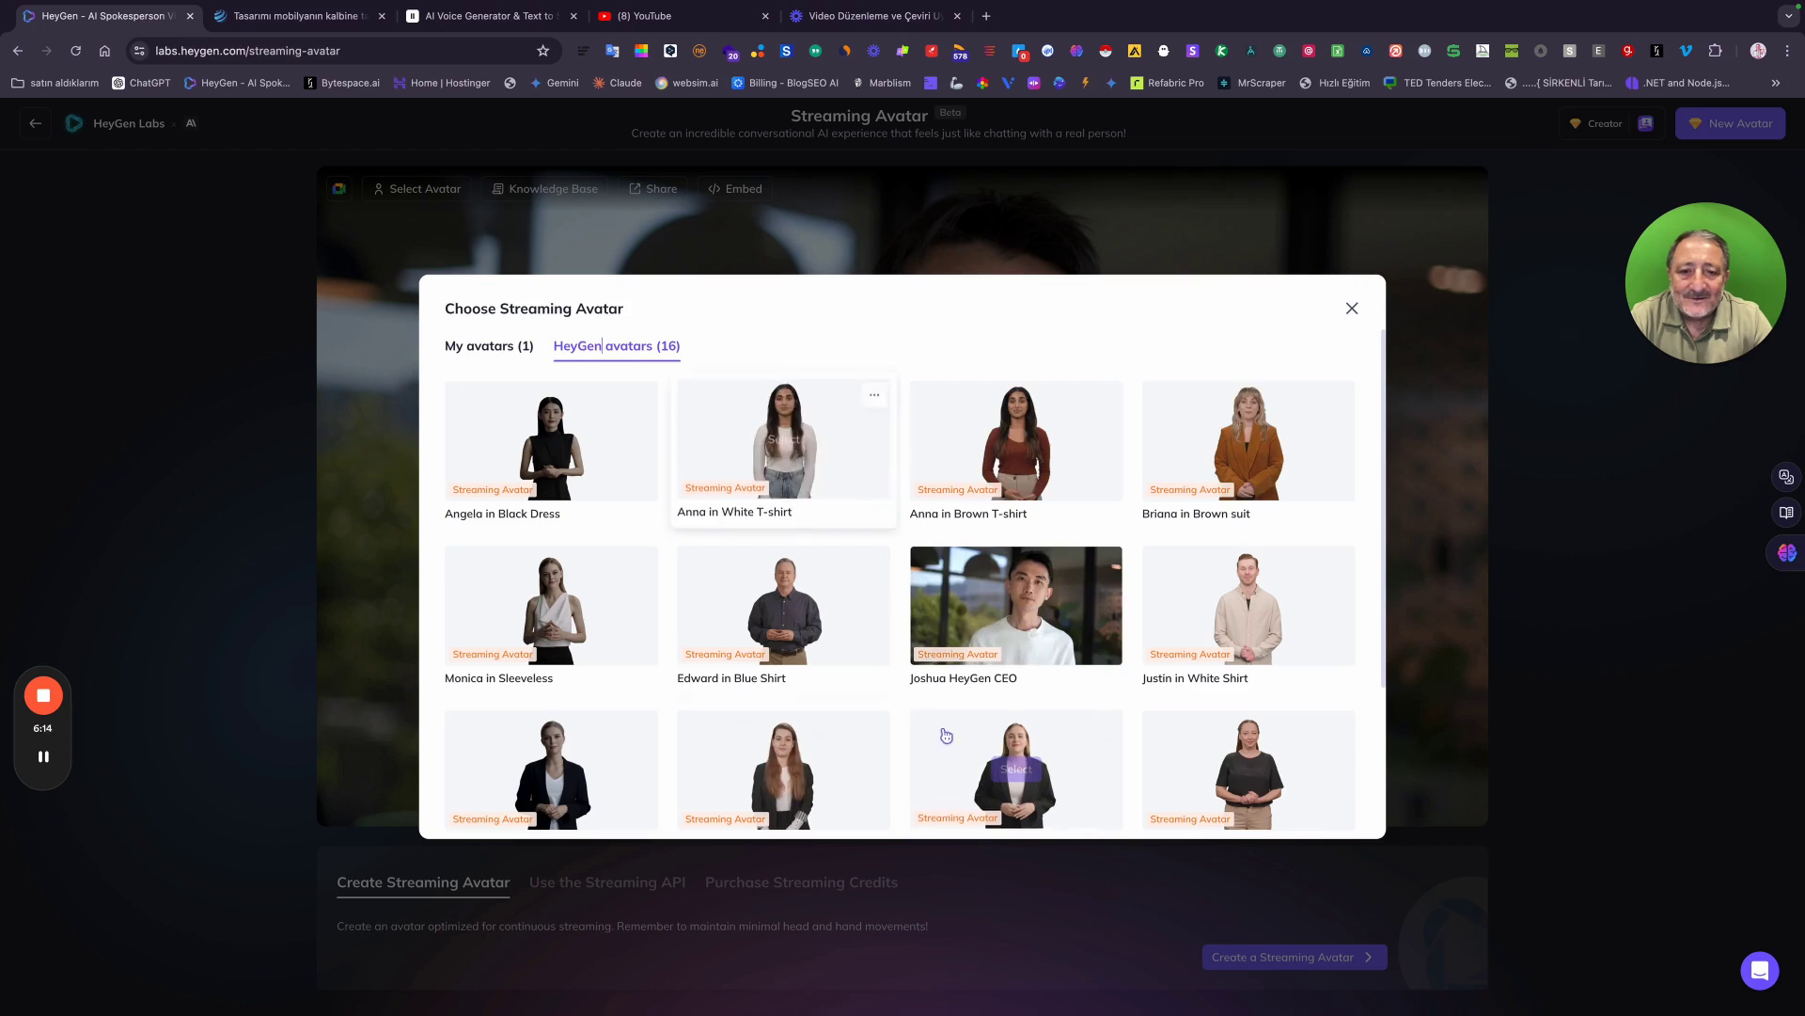
{"action": "scroll", "coordinate": [940, 696], "scroll_direction": "down", "scroll_amount": 1}
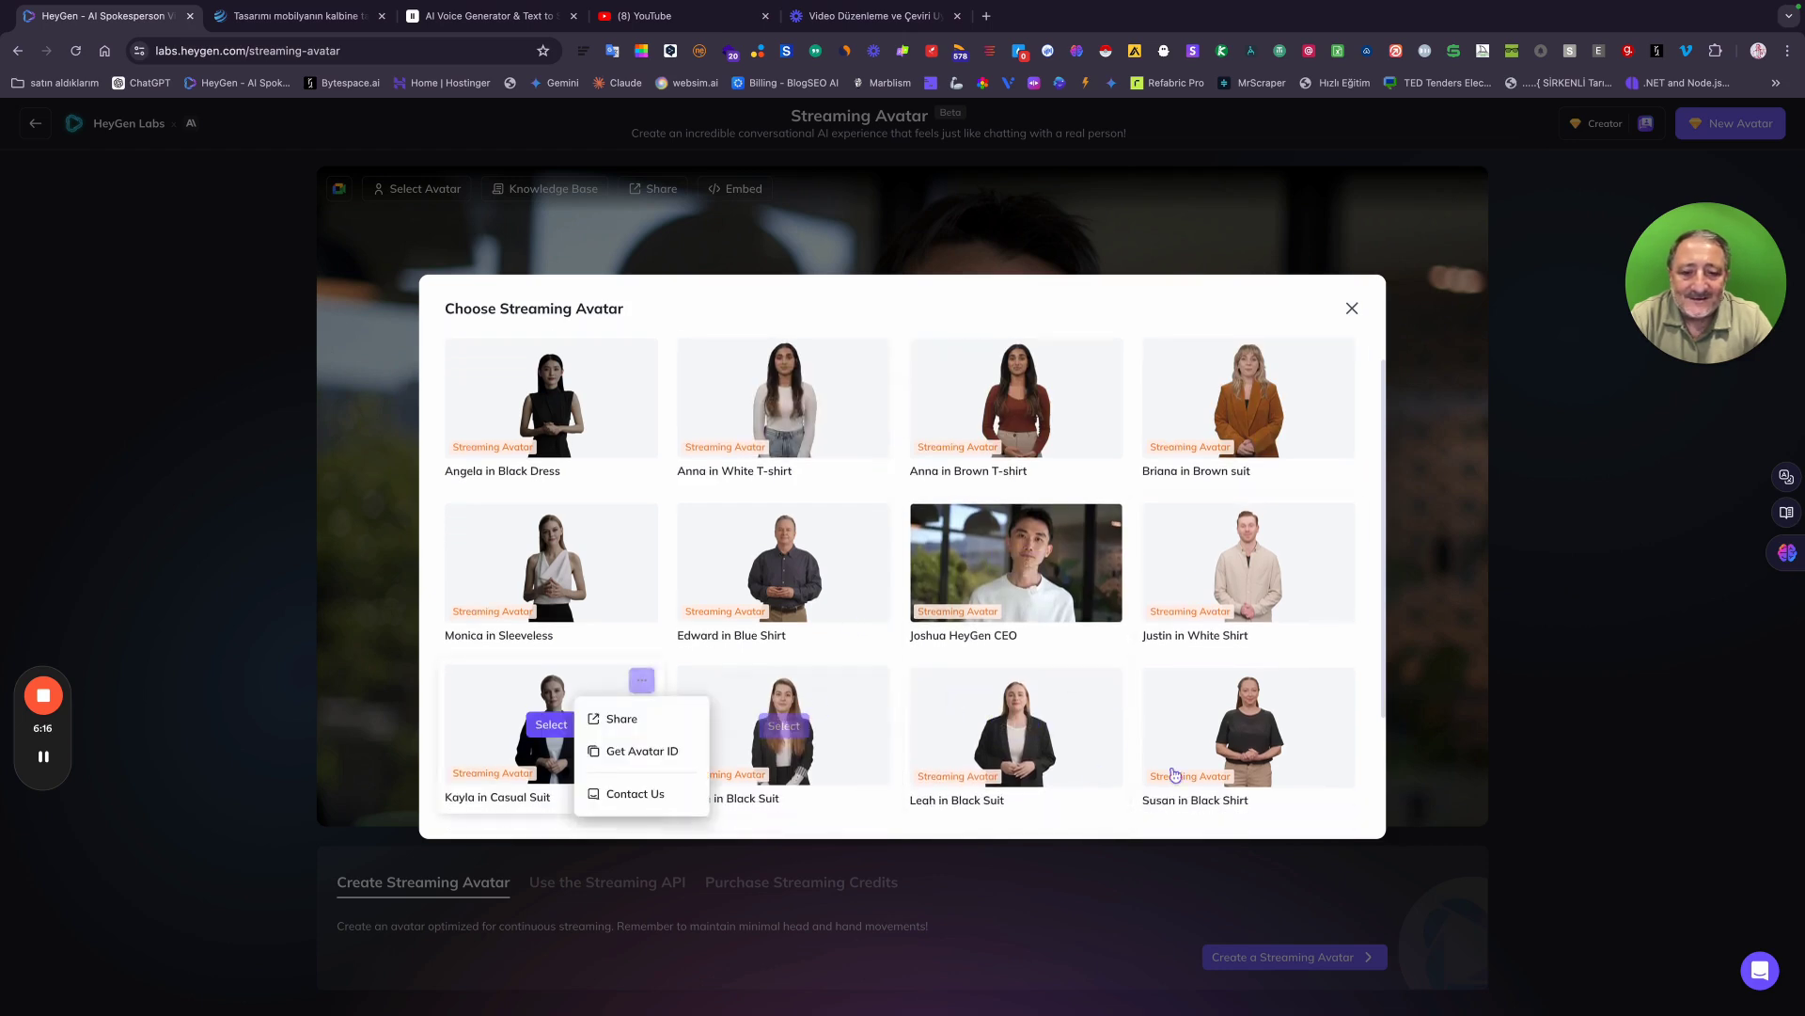
{"action": "scroll", "coordinate": [664, 341], "scroll_direction": "up", "scroll_amount": 1}
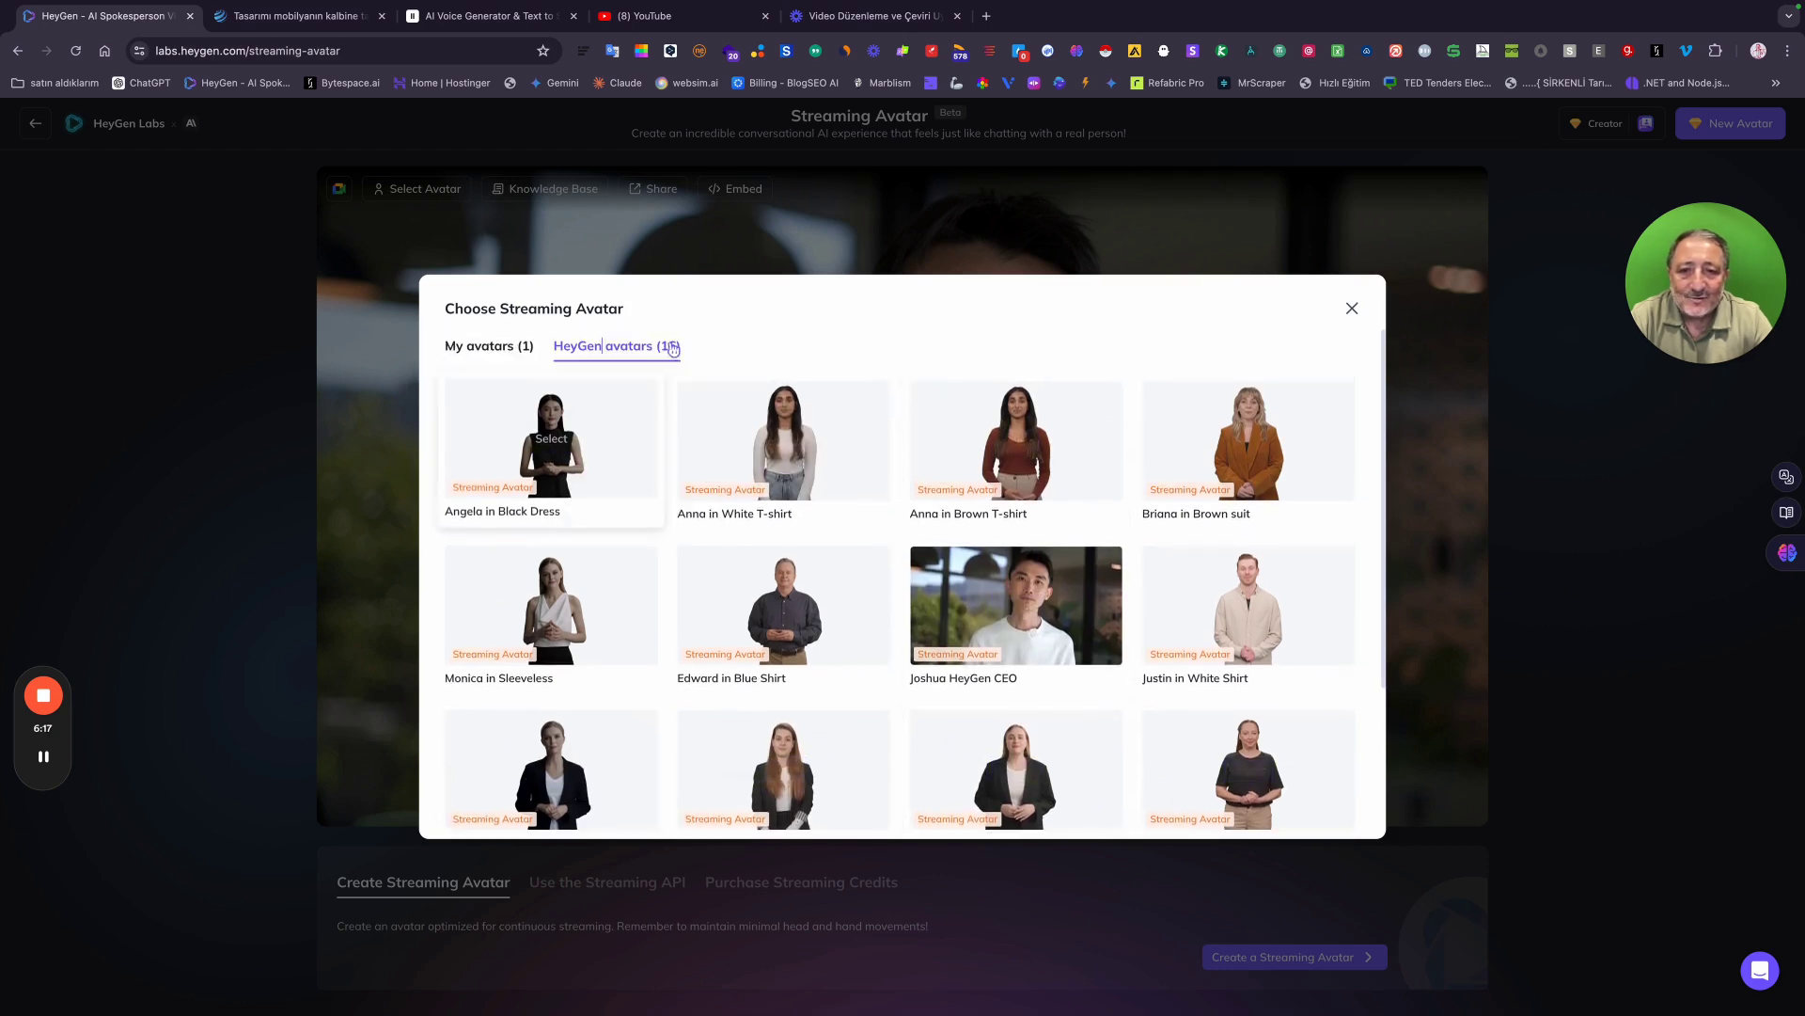
Select the personal streaming avatar, try out its live chat, and leave the Streaming Avatar page.
{"action": "left_click", "coordinate": [502, 347]}
{"action": "left_click", "coordinate": [783, 440]}
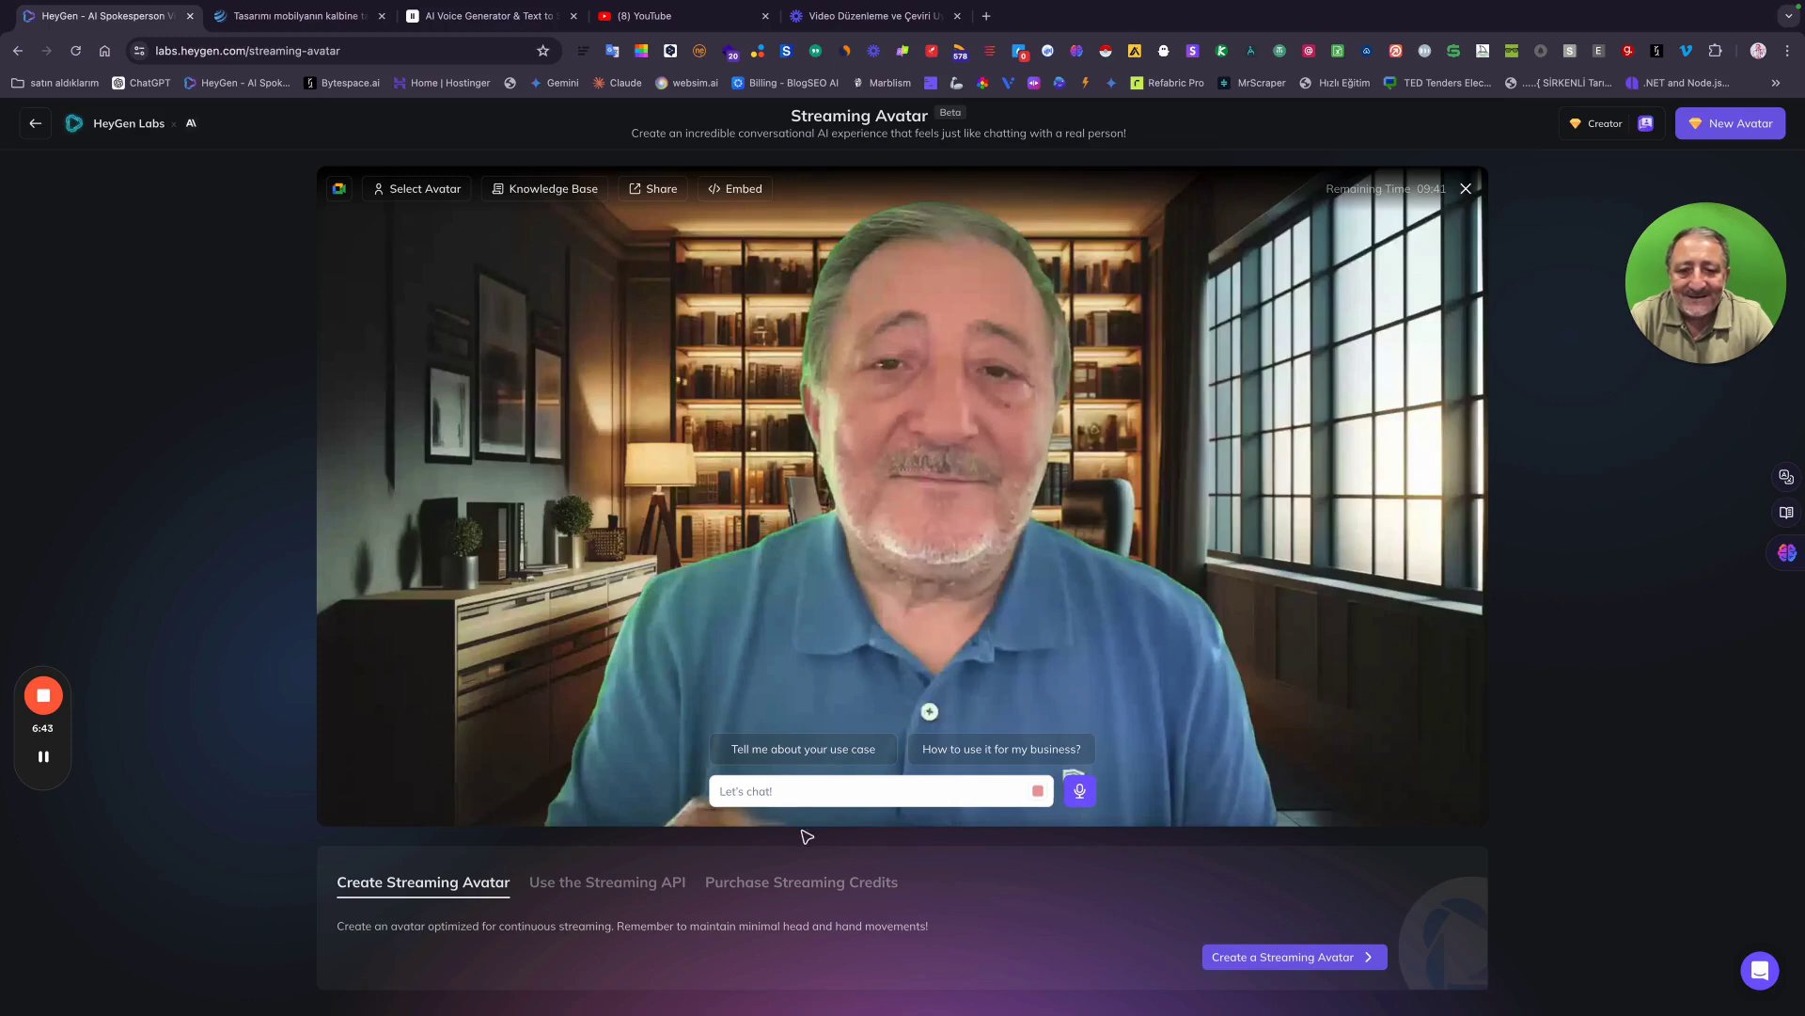
{"action": "right_click", "coordinate": [762, 790]}
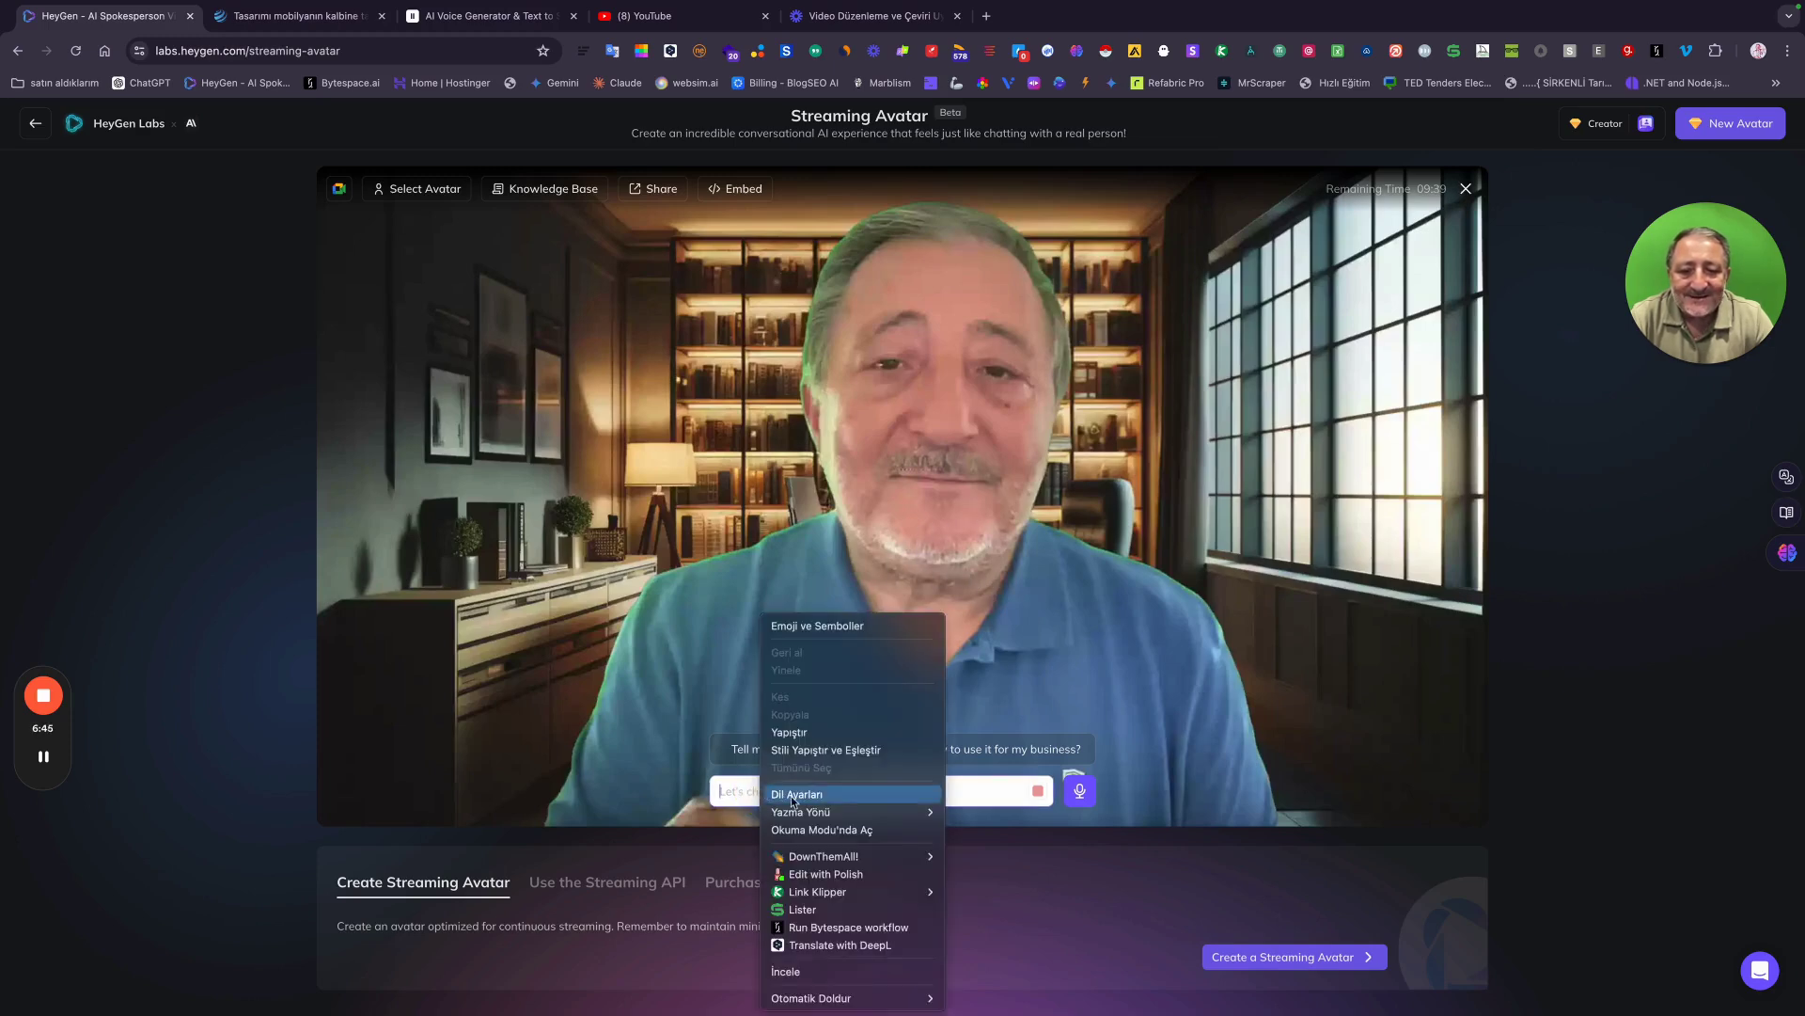
{"action": "left_click", "coordinate": [1005, 797]}
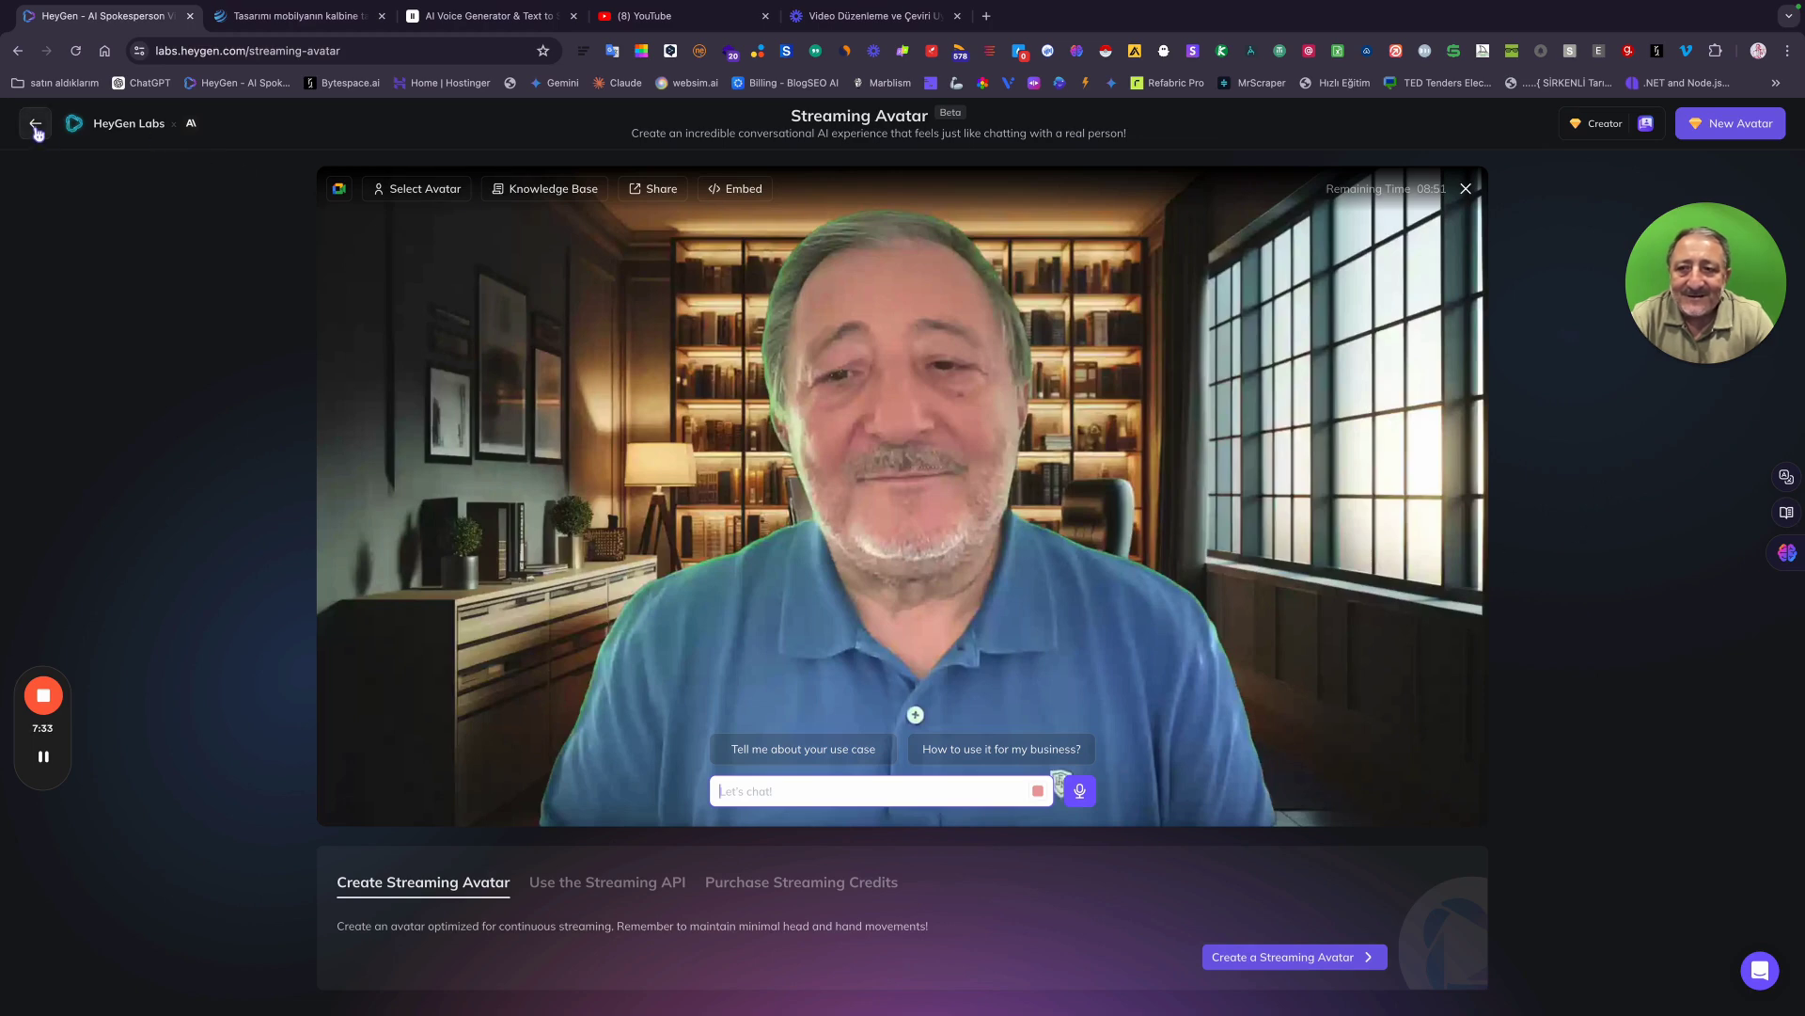
{"action": "left_click", "coordinate": [35, 126]}
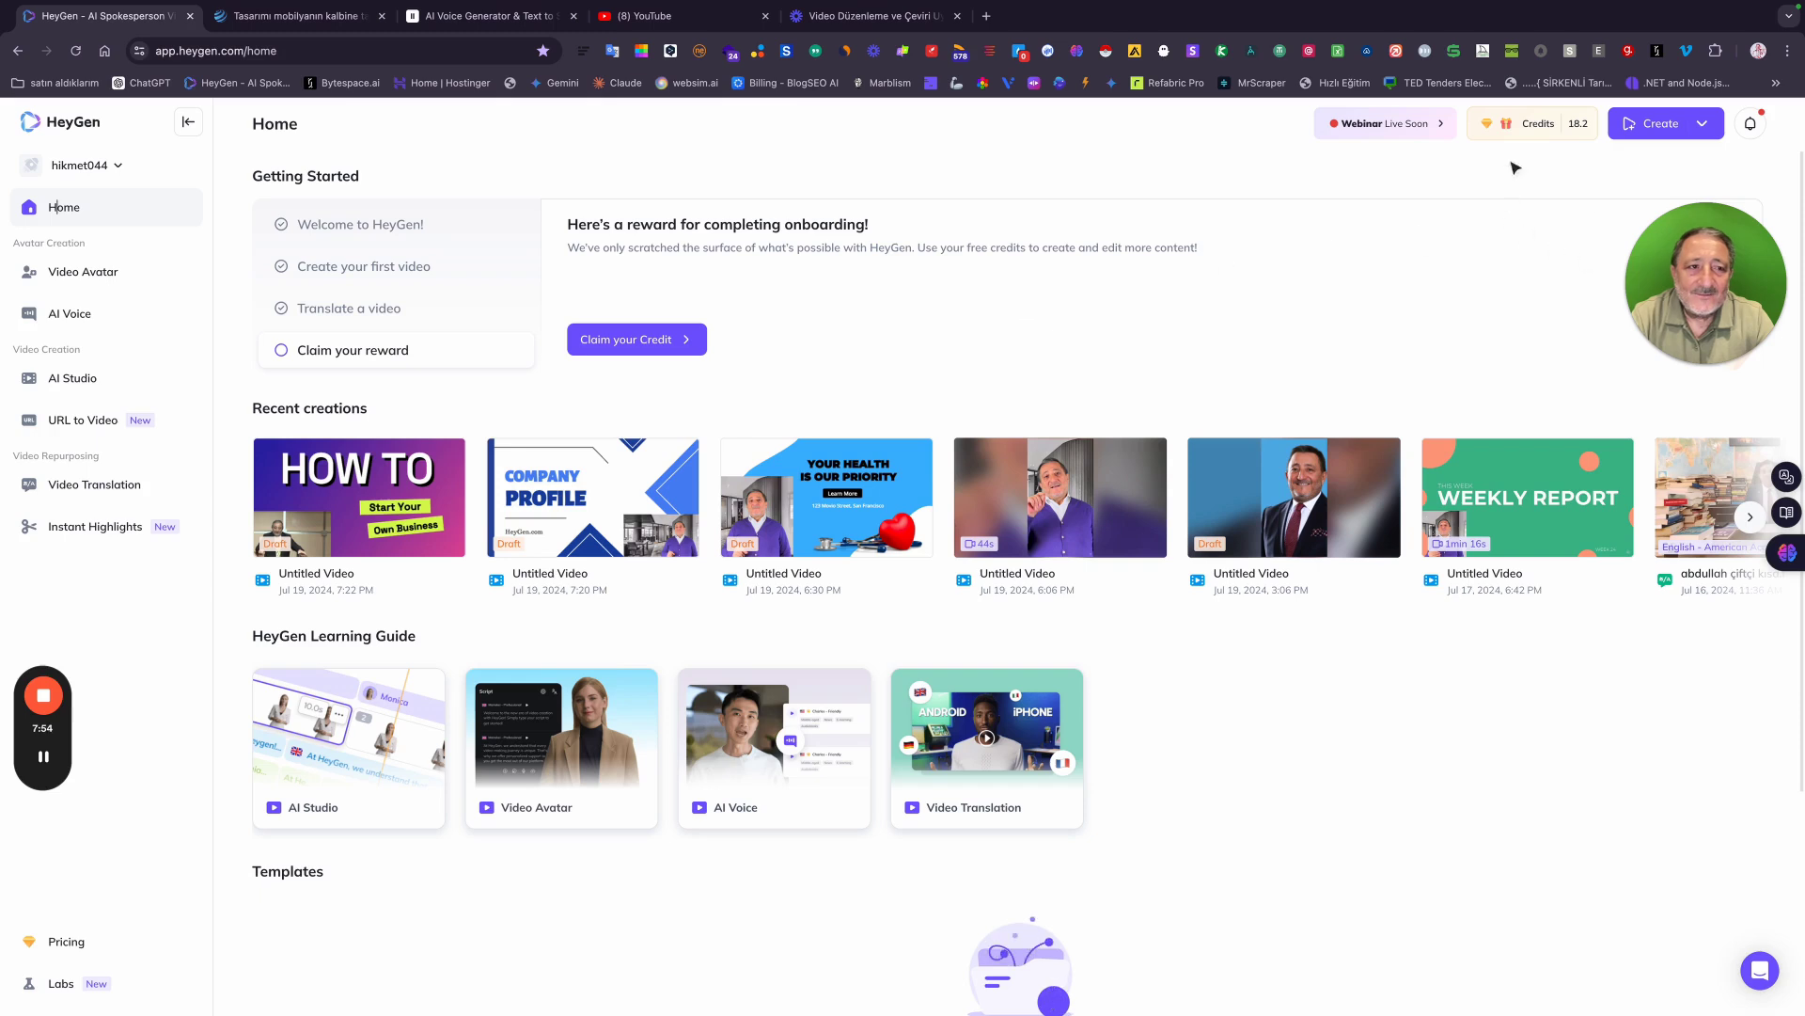
Play the 44-second untitled video from the recent creations, skipping ahead in it, and return to Home.
{"action": "mouse_move", "coordinate": [1543, 132]}
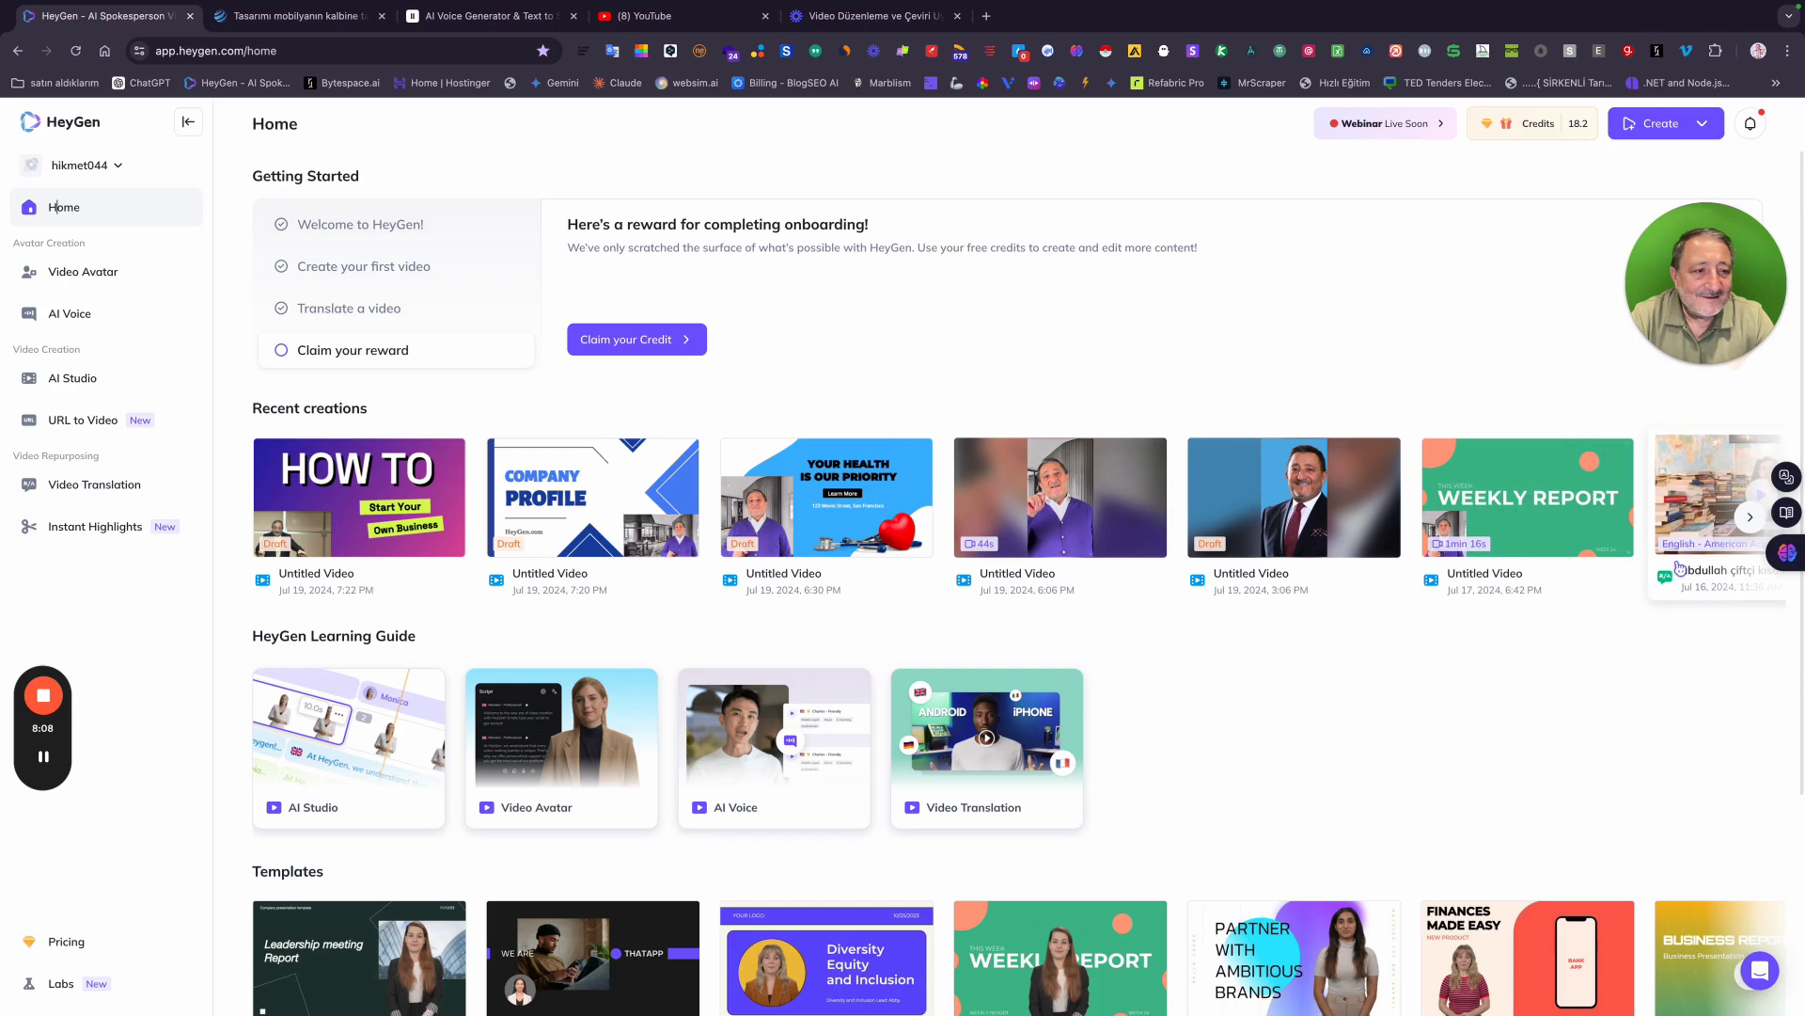
{"action": "mouse_move", "coordinate": [1088, 515]}
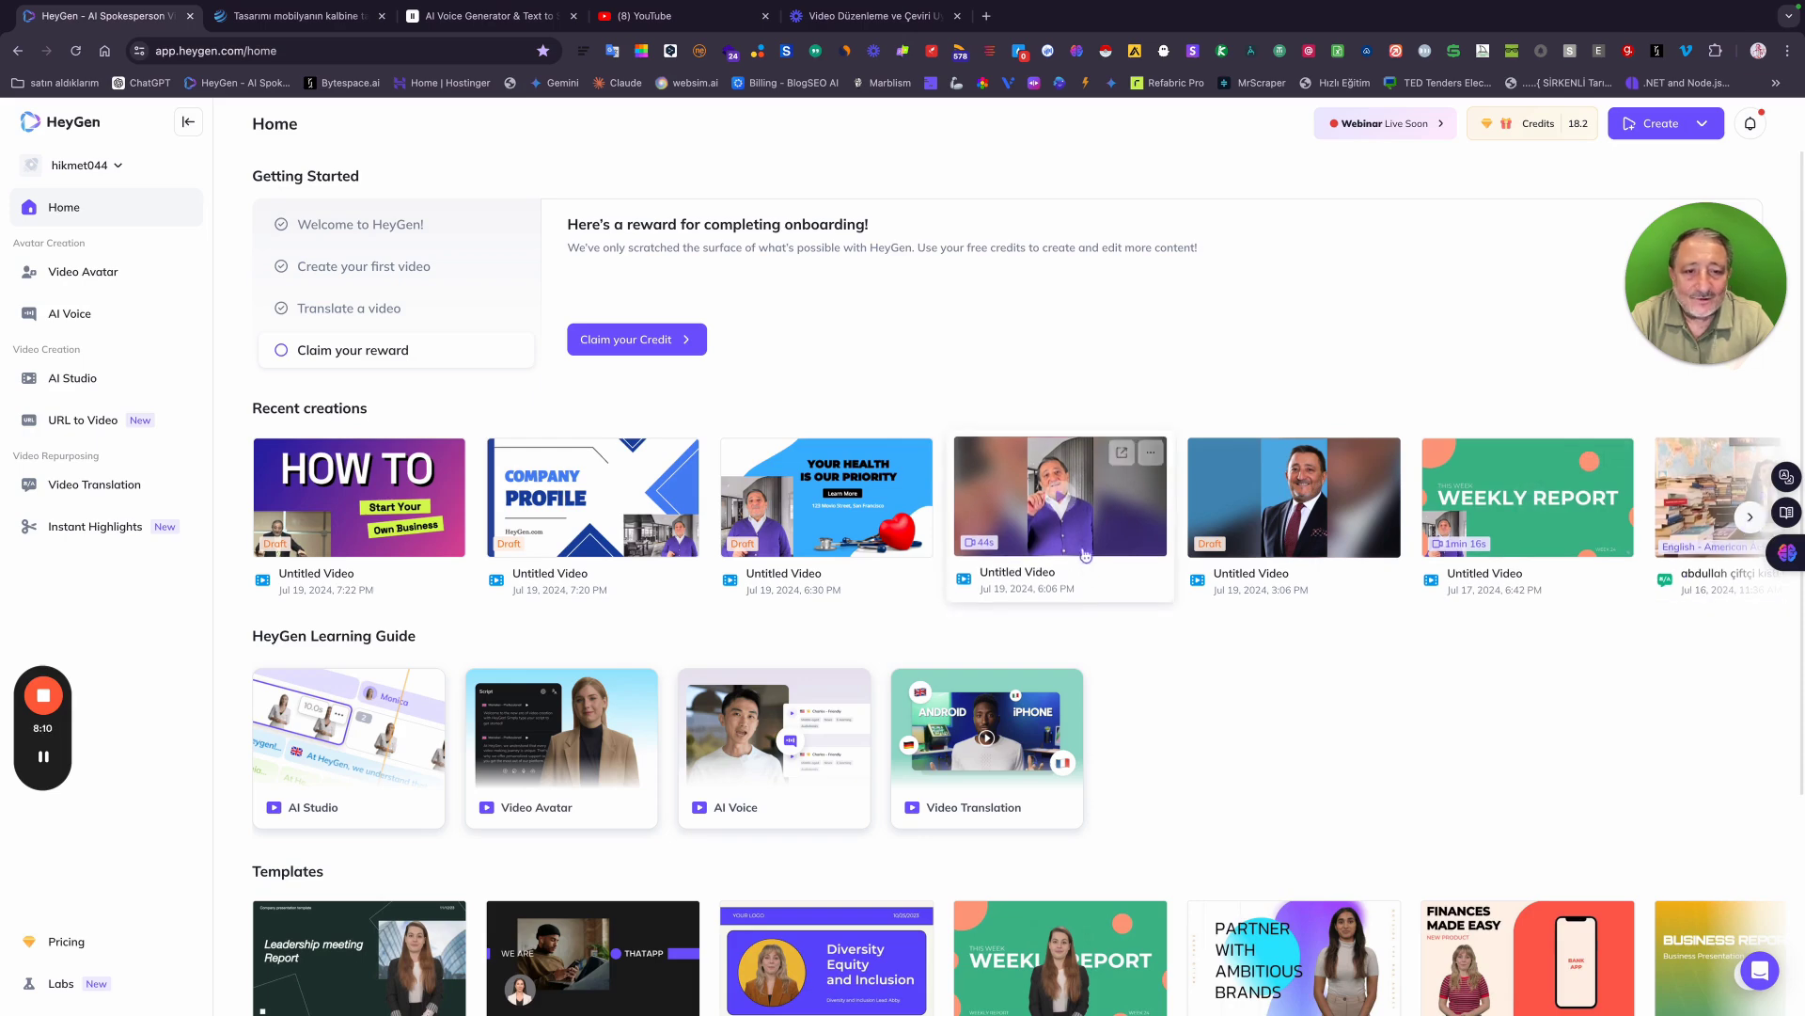
{"action": "left_click", "coordinate": [1064, 497]}
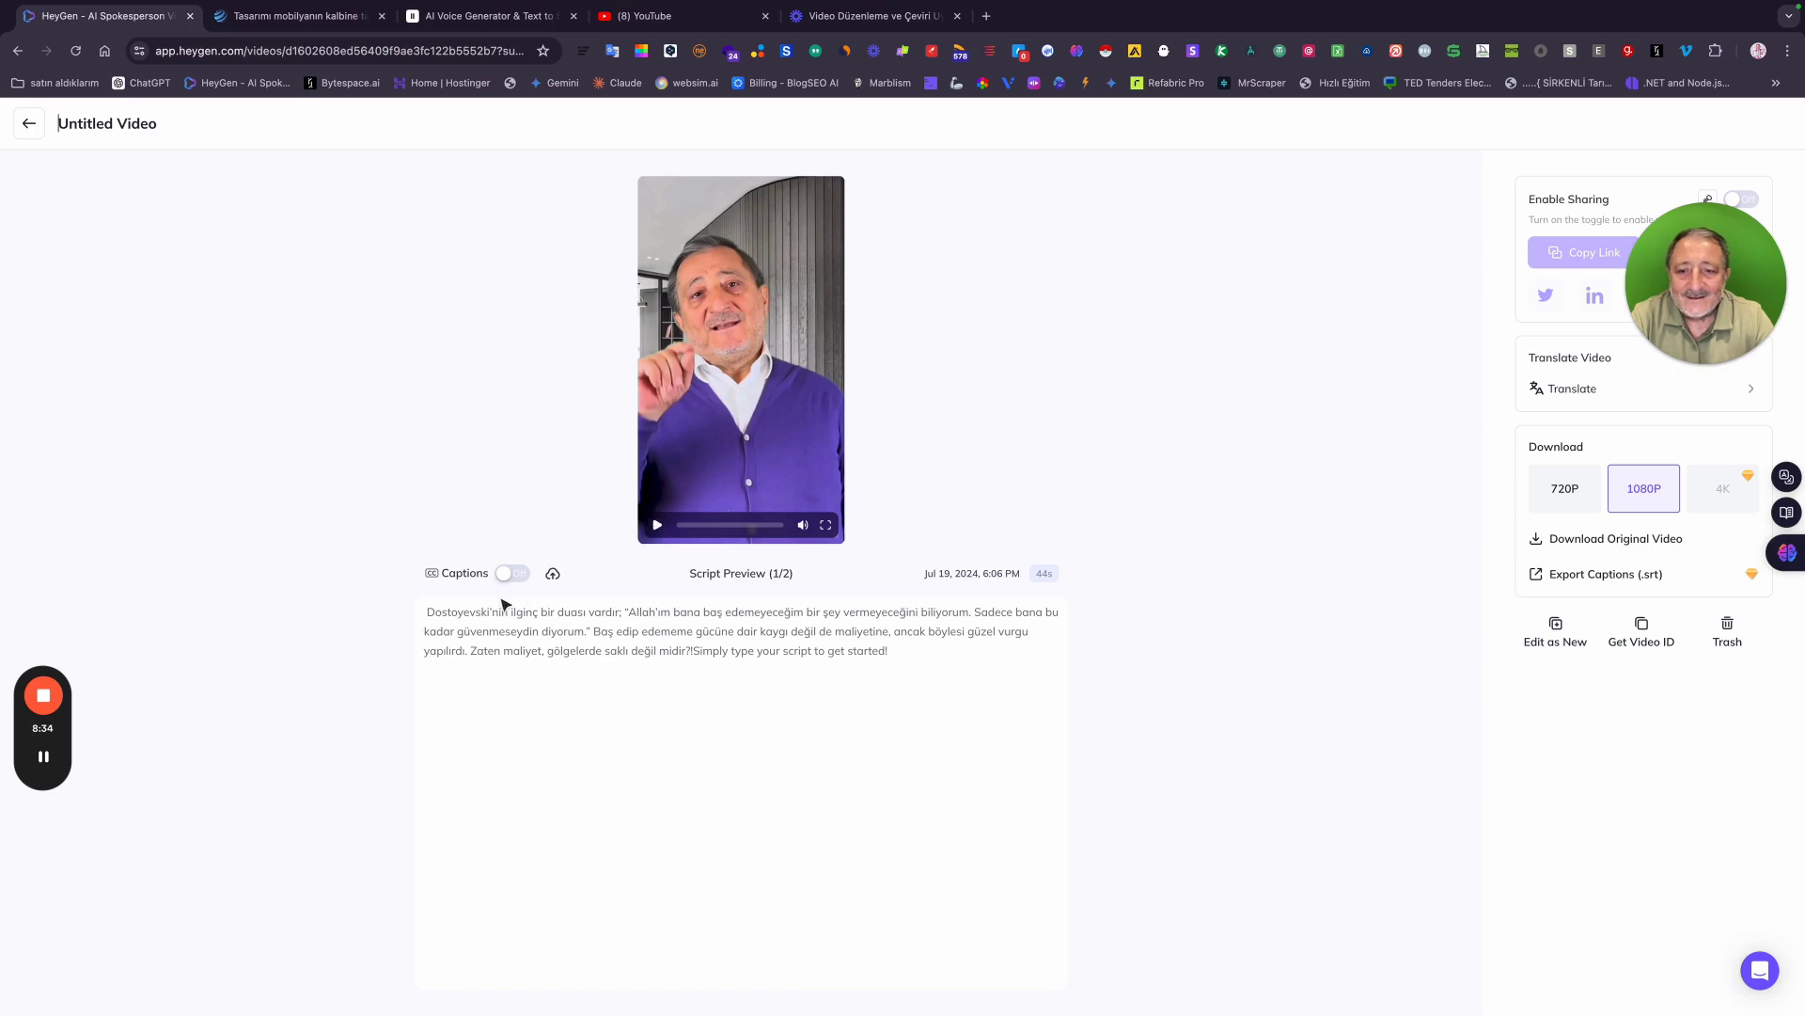
{"action": "left_click", "coordinate": [657, 525]}
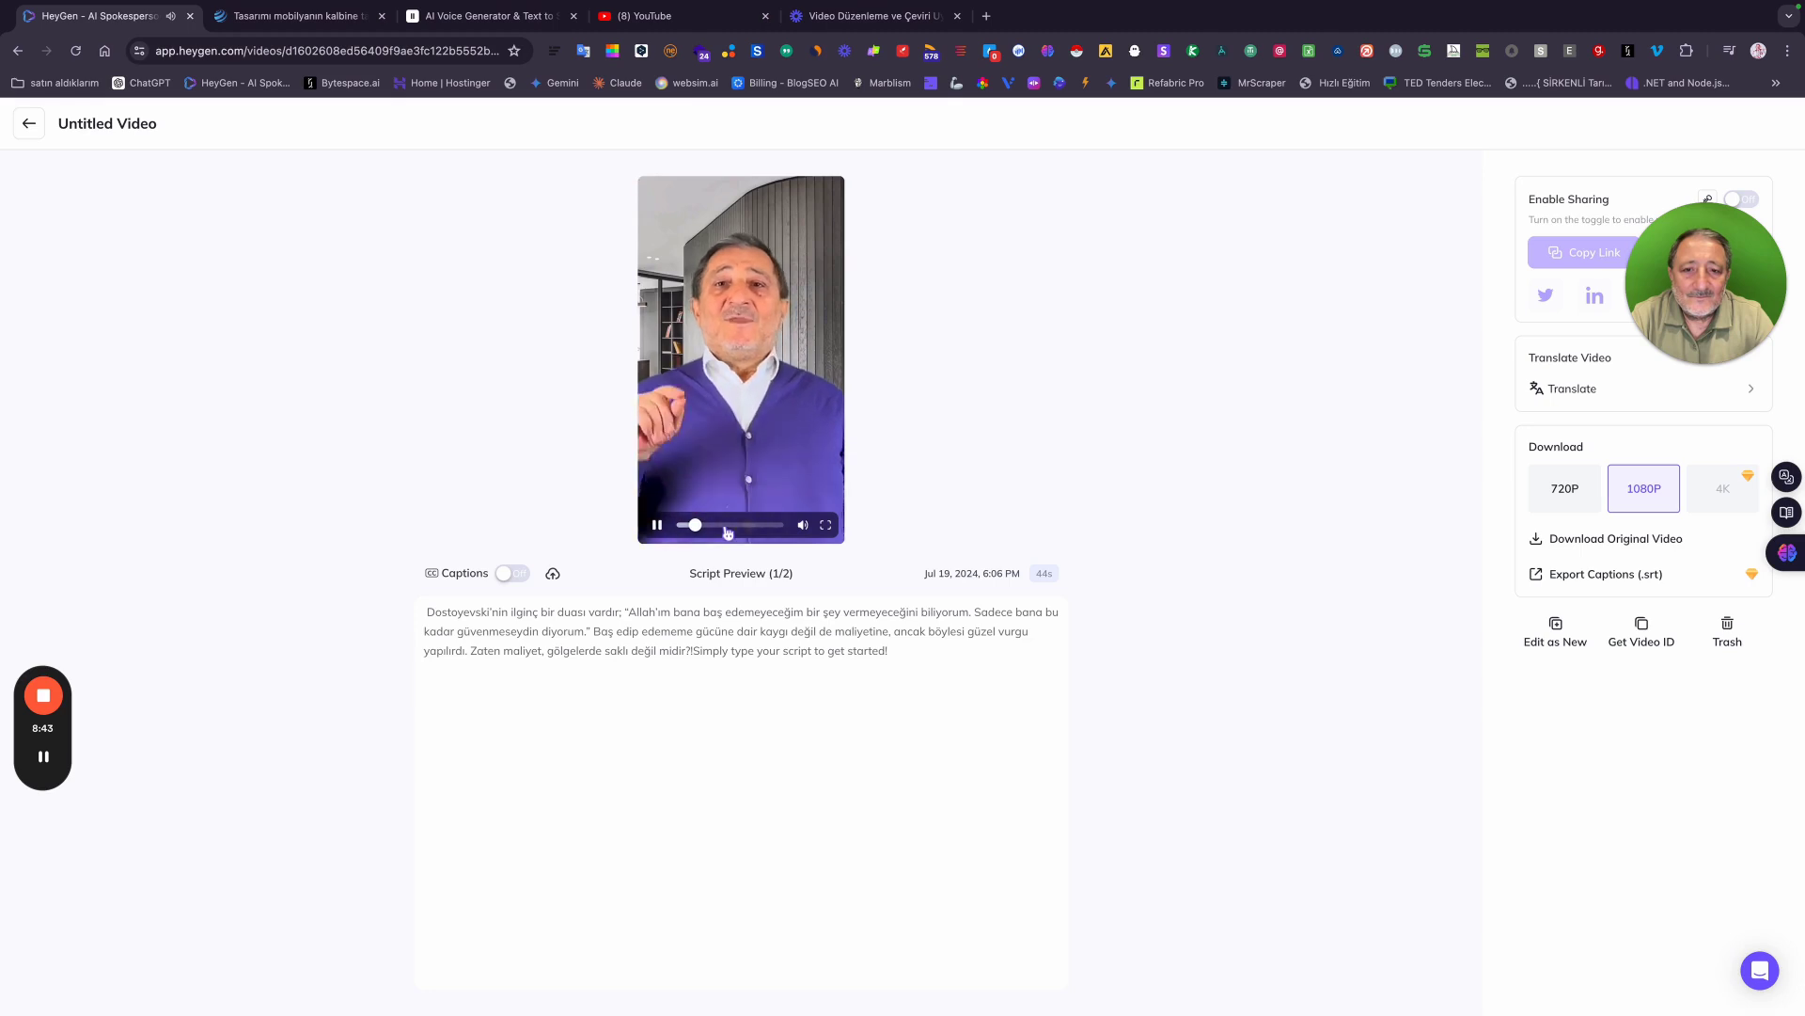
{"action": "left_click", "coordinate": [737, 527]}
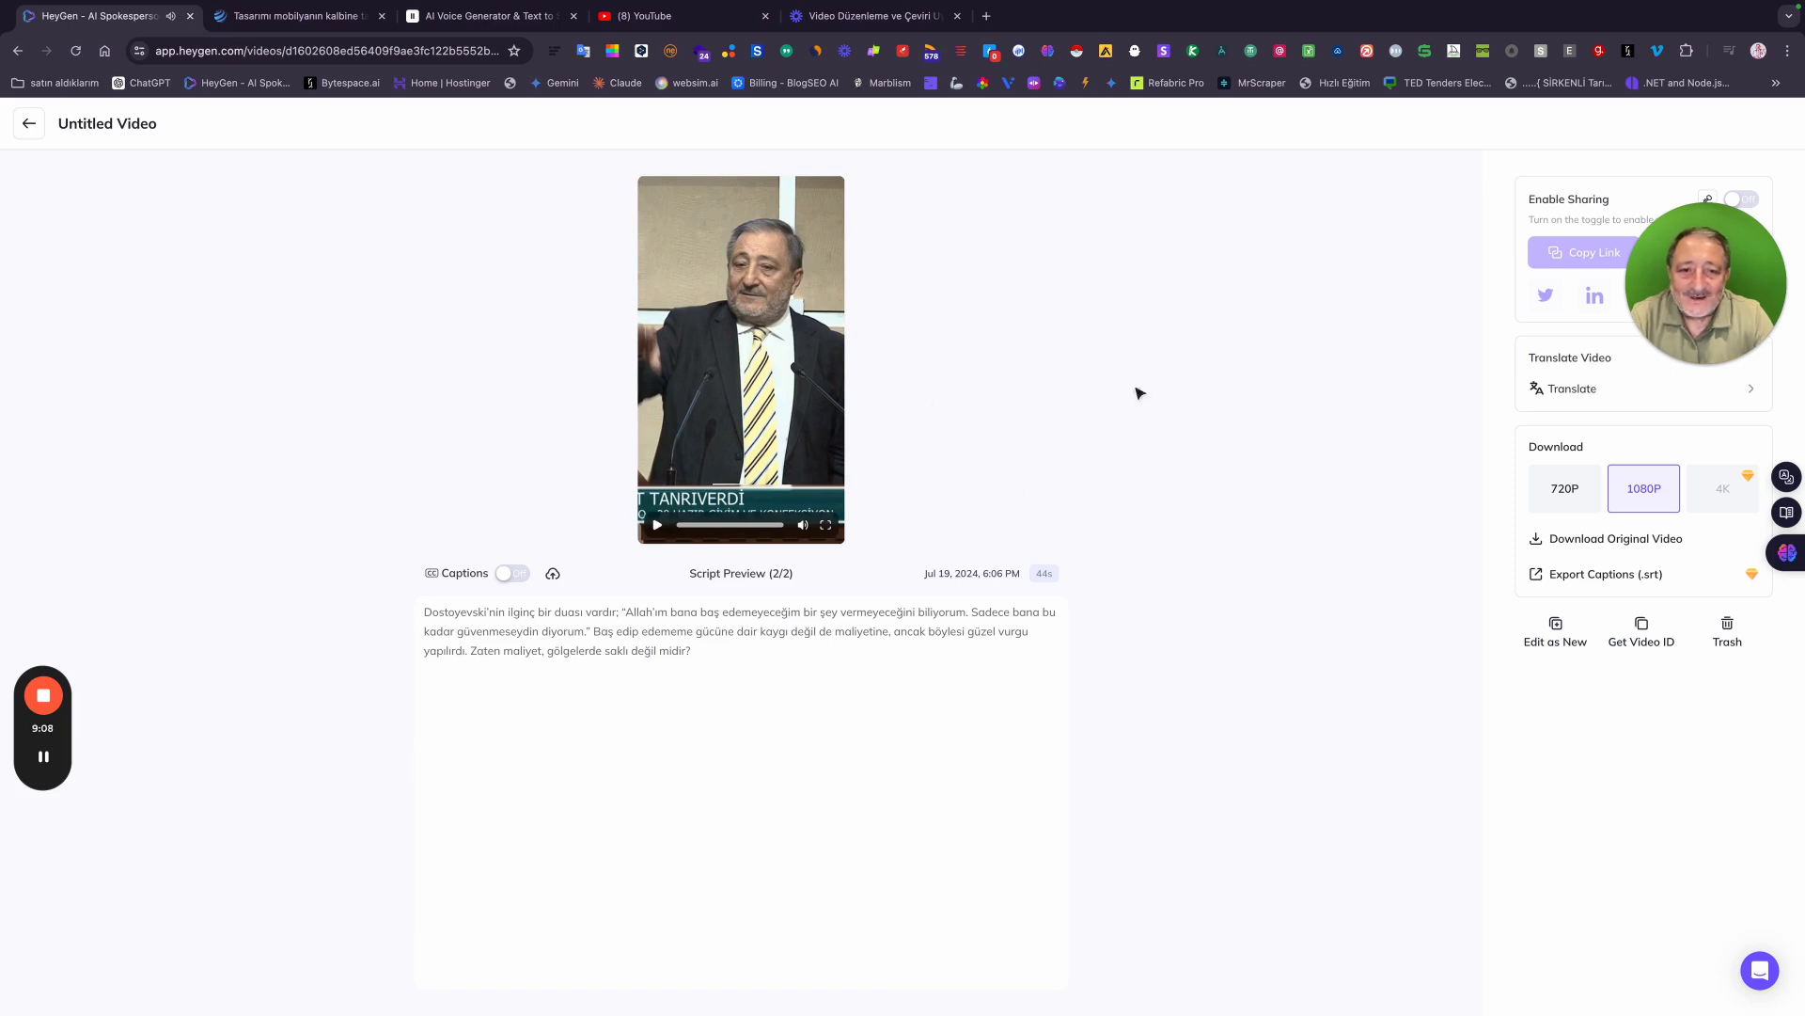
{"action": "left_click", "coordinate": [29, 126]}
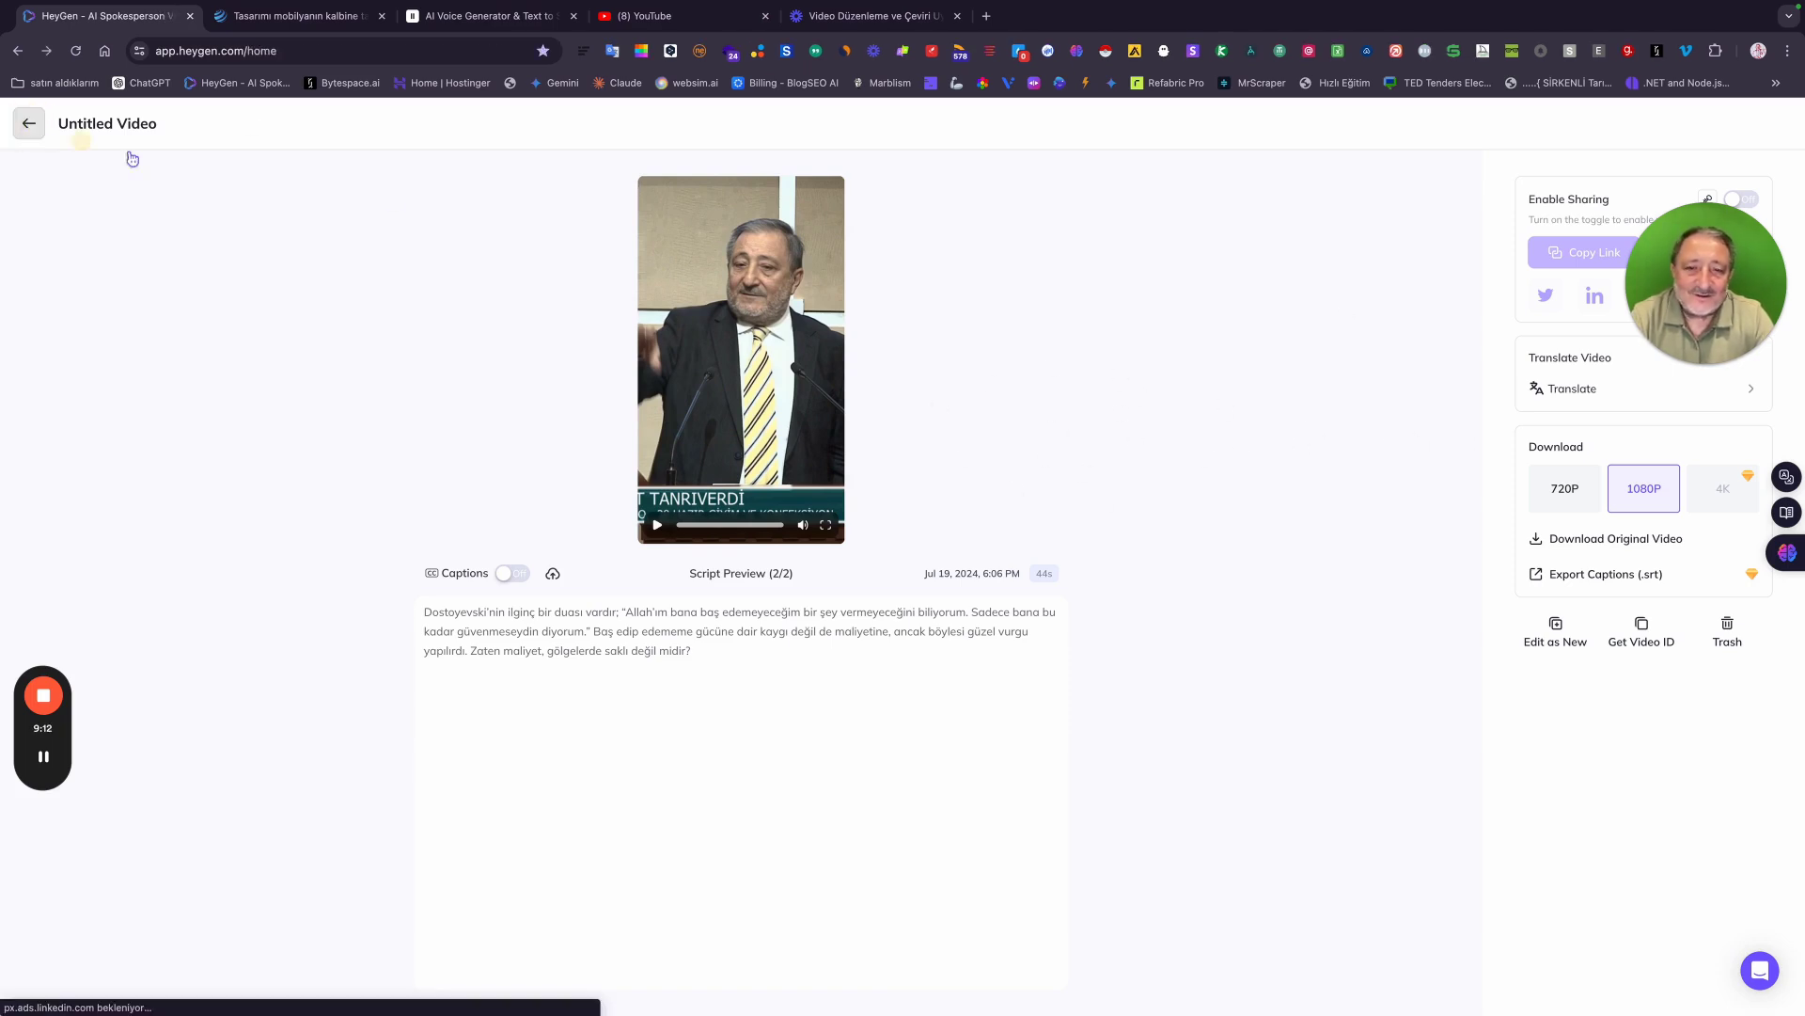